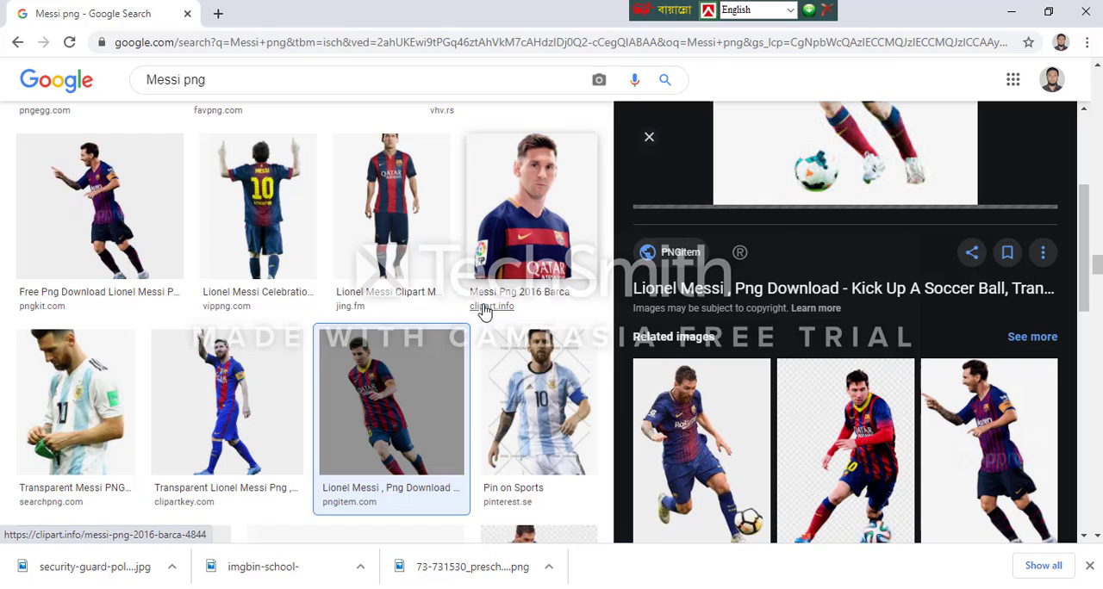
Open the related Clean PNG picture of Messi dribbling a soccer ball and save it to the Desktop
{"action": "scroll", "coordinate": [722, 394], "scroll_direction": "down", "scroll_amount": 2}
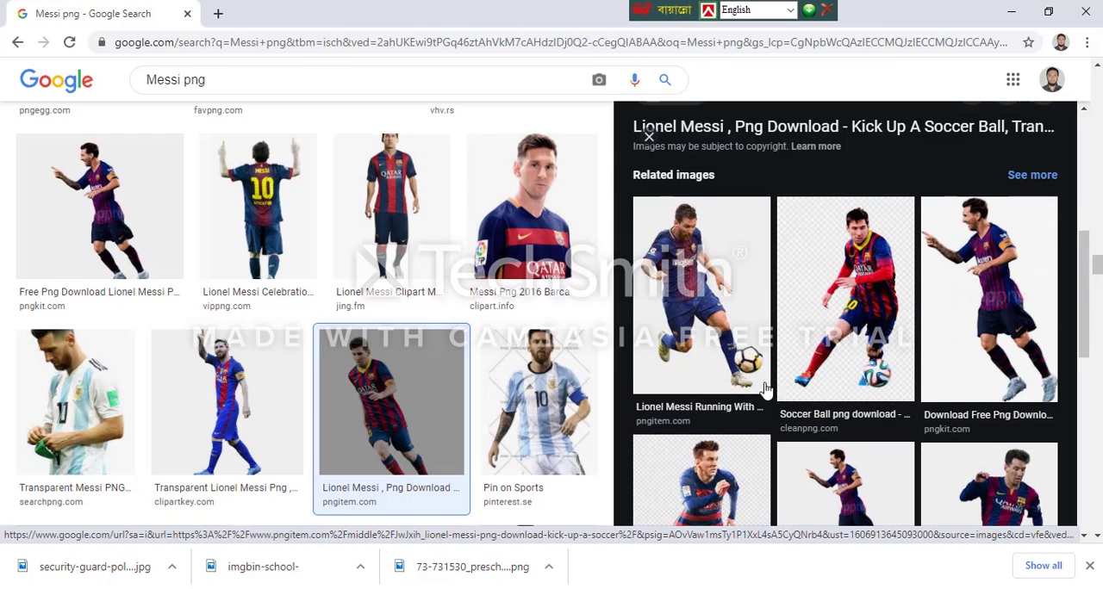
{"action": "left_click", "coordinate": [879, 333]}
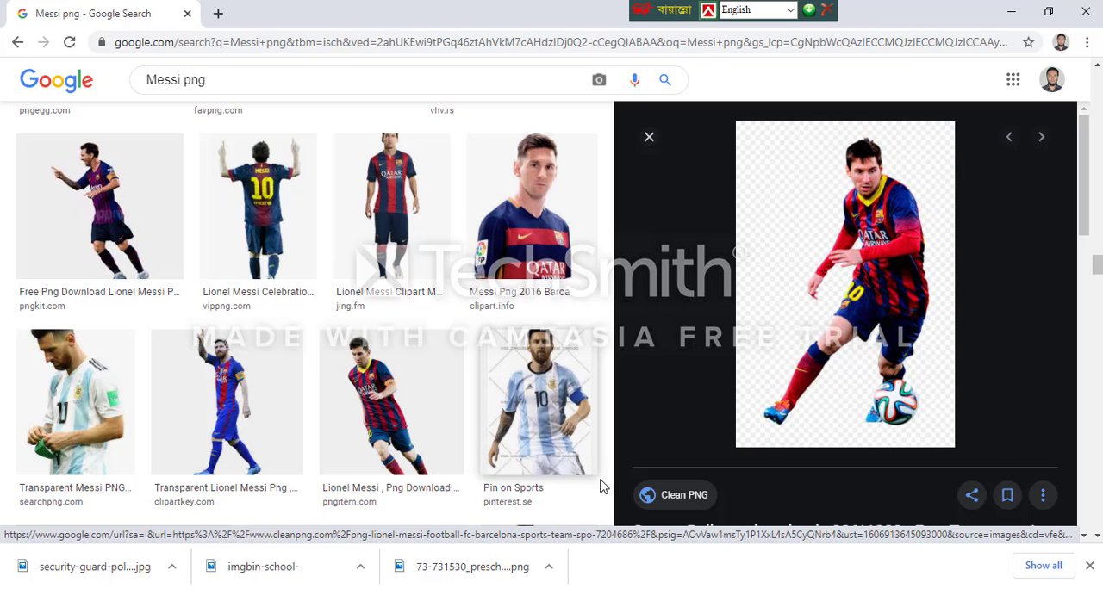
{"action": "scroll", "coordinate": [850, 387], "scroll_direction": "down", "scroll_amount": 3}
{"action": "scroll", "coordinate": [851, 396], "scroll_direction": "up", "scroll_amount": 1}
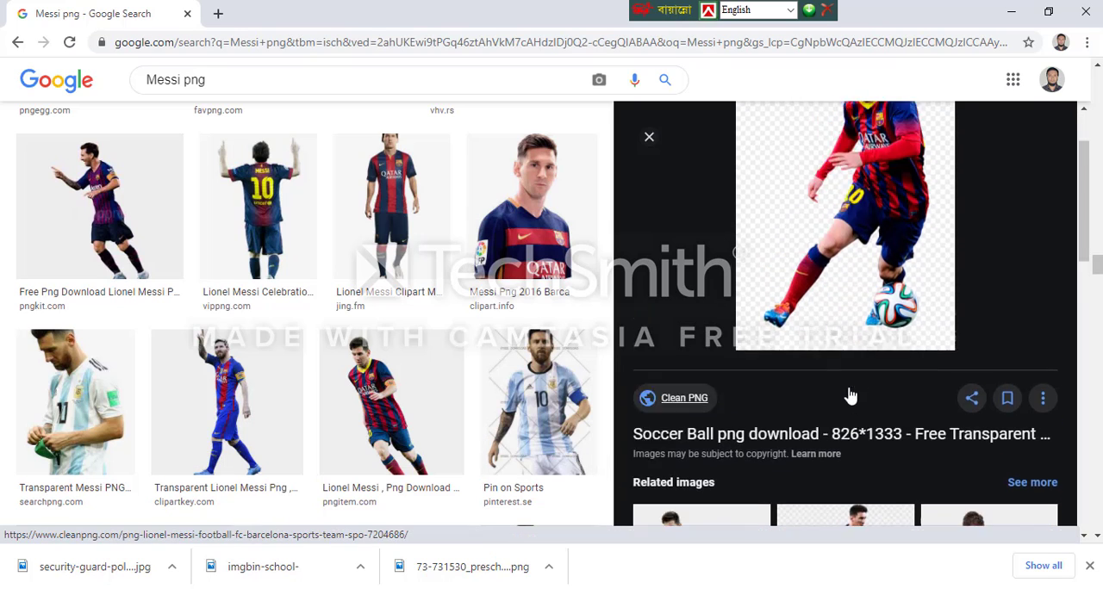
{"action": "scroll", "coordinate": [851, 395], "scroll_direction": "up", "scroll_amount": 2}
{"action": "right_click", "coordinate": [797, 250]}
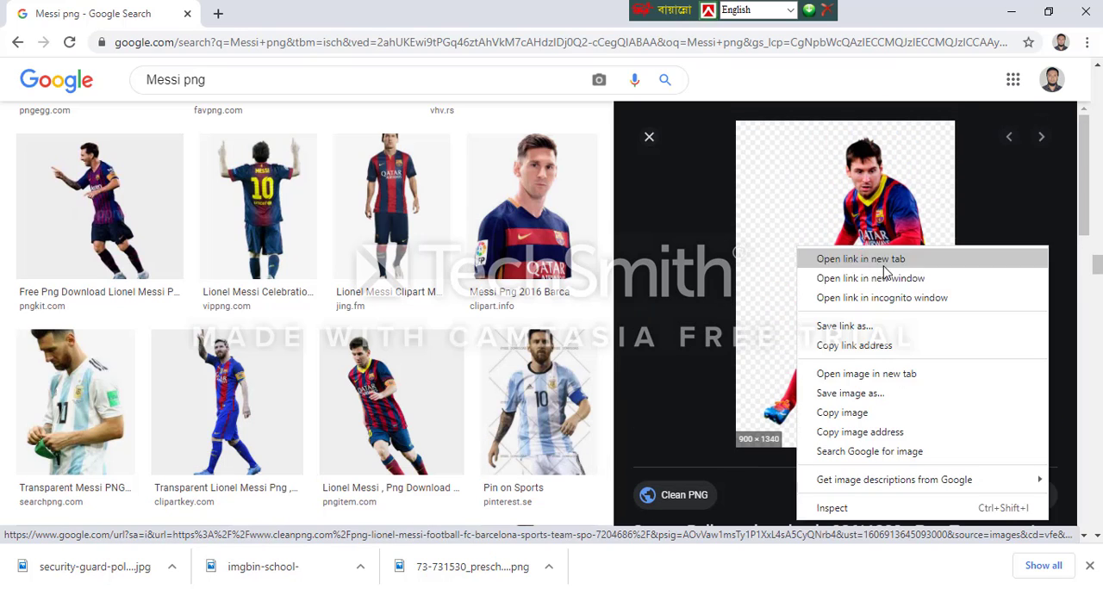
{"action": "left_click", "coordinate": [858, 394]}
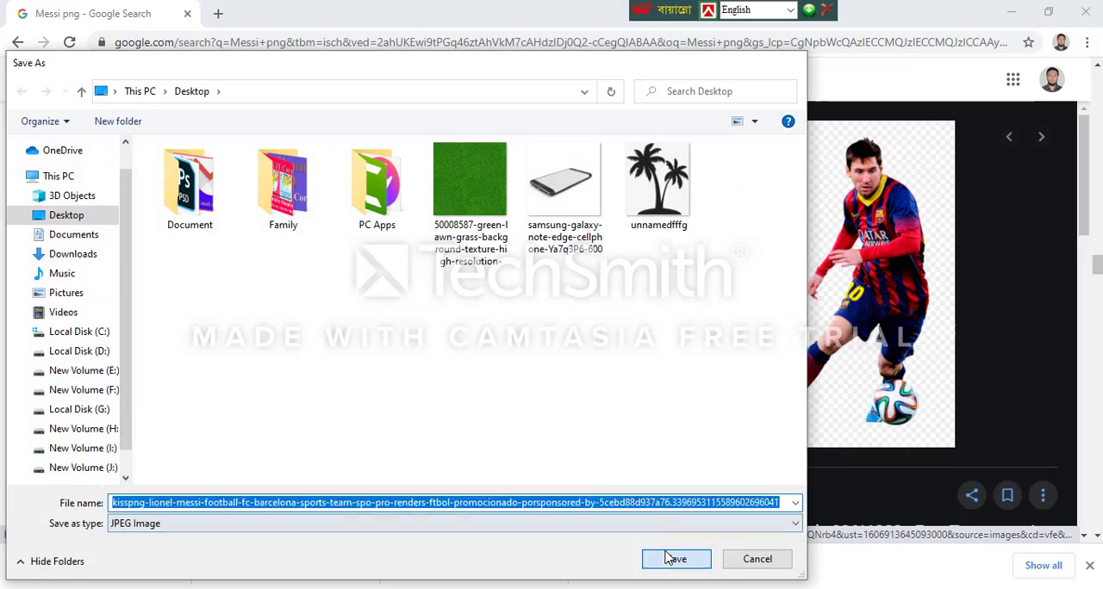
{"action": "left_click", "coordinate": [671, 559]}
Look through the related images and the Messi png search results for a second full-body player cutout
{"action": "scroll", "coordinate": [827, 349], "scroll_direction": "down", "scroll_amount": 10}
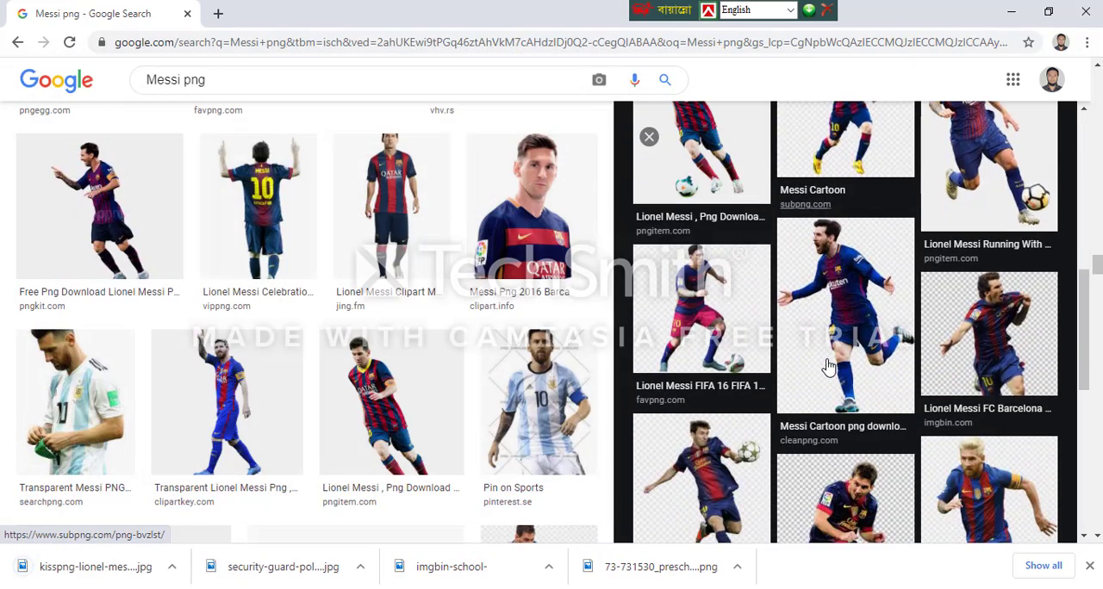
{"action": "scroll", "coordinate": [828, 366], "scroll_direction": "down", "scroll_amount": 3}
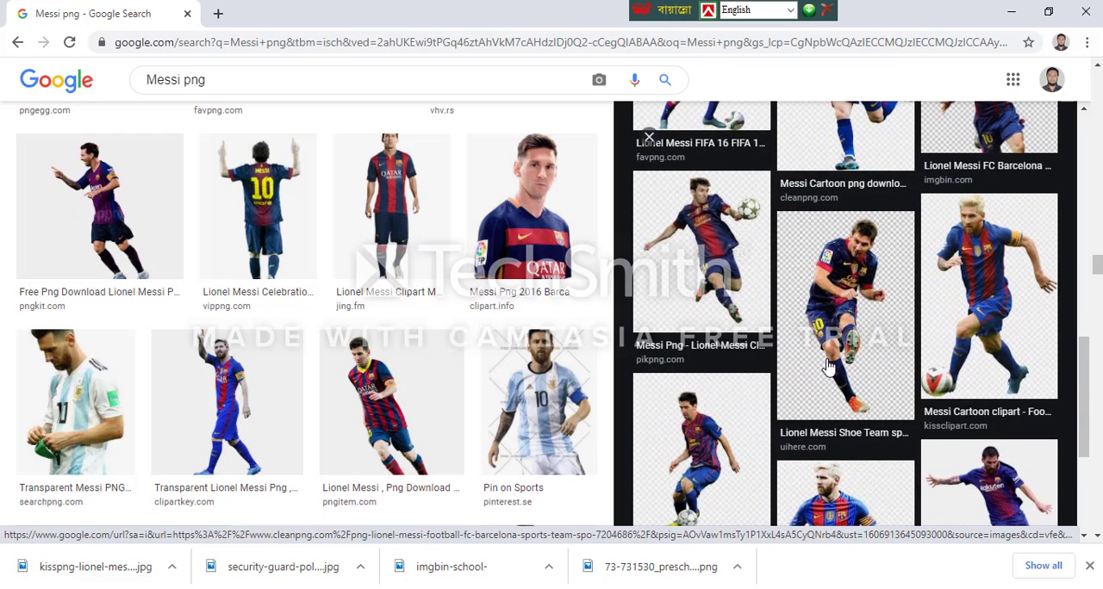
{"action": "scroll", "coordinate": [827, 366], "scroll_direction": "down", "scroll_amount": 1}
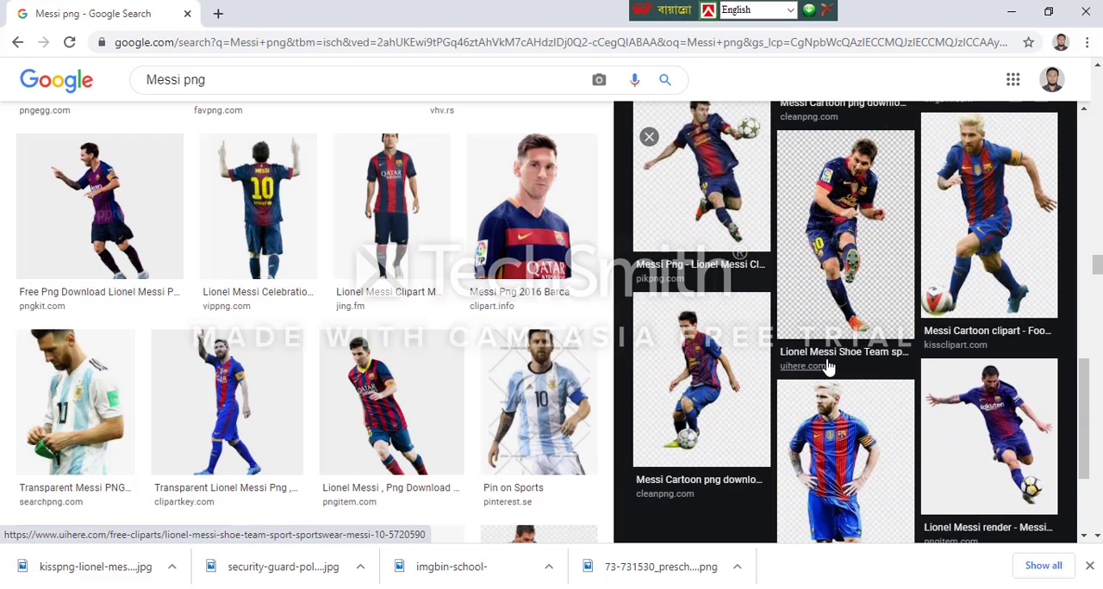
{"action": "scroll", "coordinate": [823, 363], "scroll_direction": "down", "scroll_amount": 2}
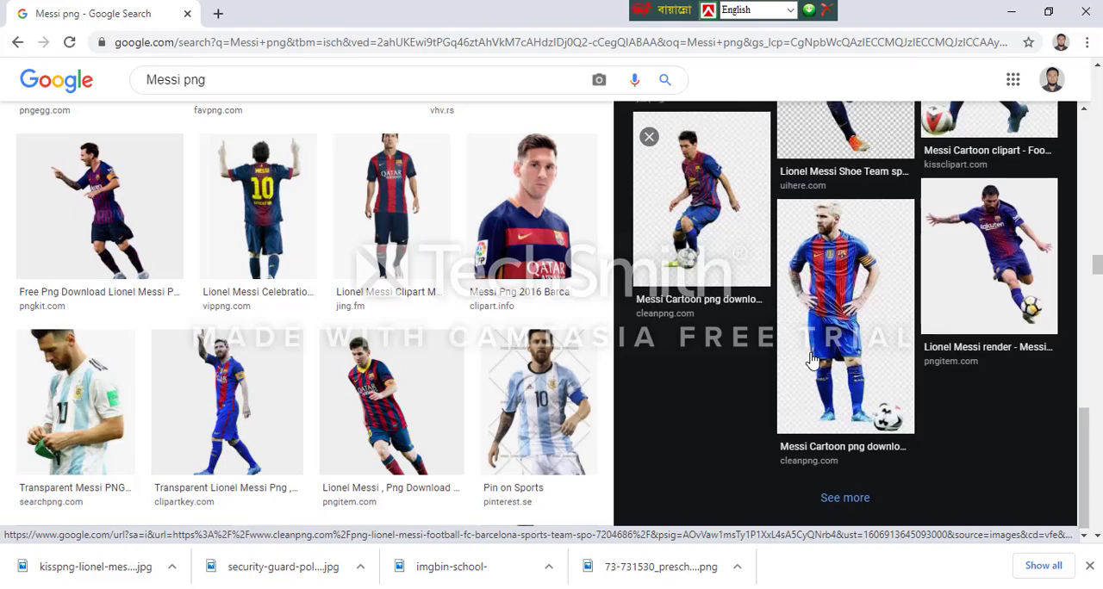
{"action": "left_click", "coordinate": [813, 360]}
{"action": "scroll", "coordinate": [362, 289], "scroll_direction": "down", "scroll_amount": 5}
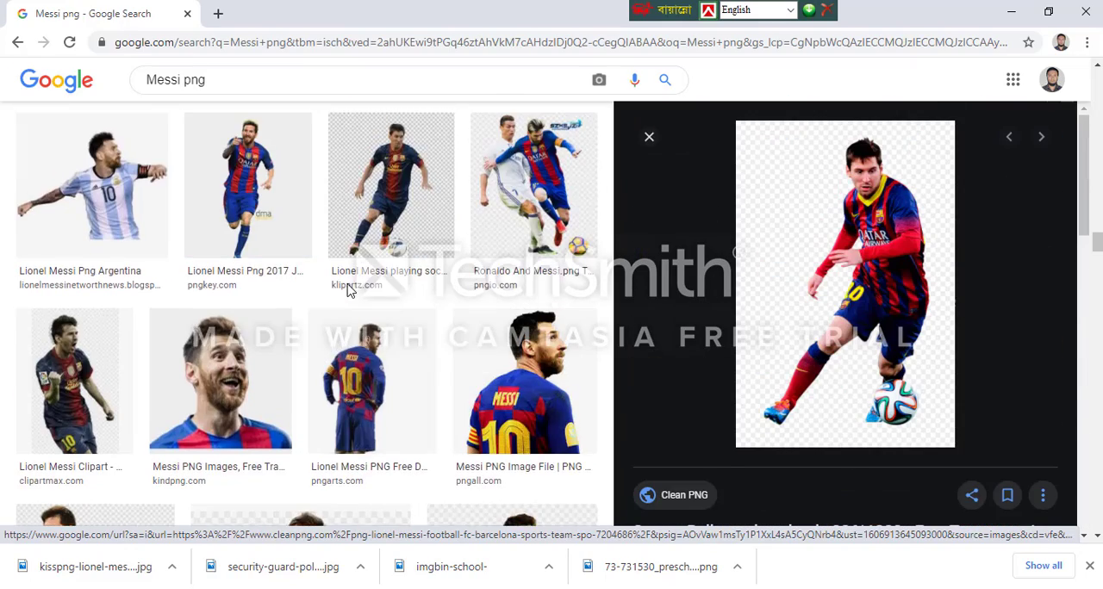
{"action": "scroll", "coordinate": [376, 350], "scroll_direction": "down", "scroll_amount": 4}
{"action": "scroll", "coordinate": [358, 352], "scroll_direction": "up", "scroll_amount": 7}
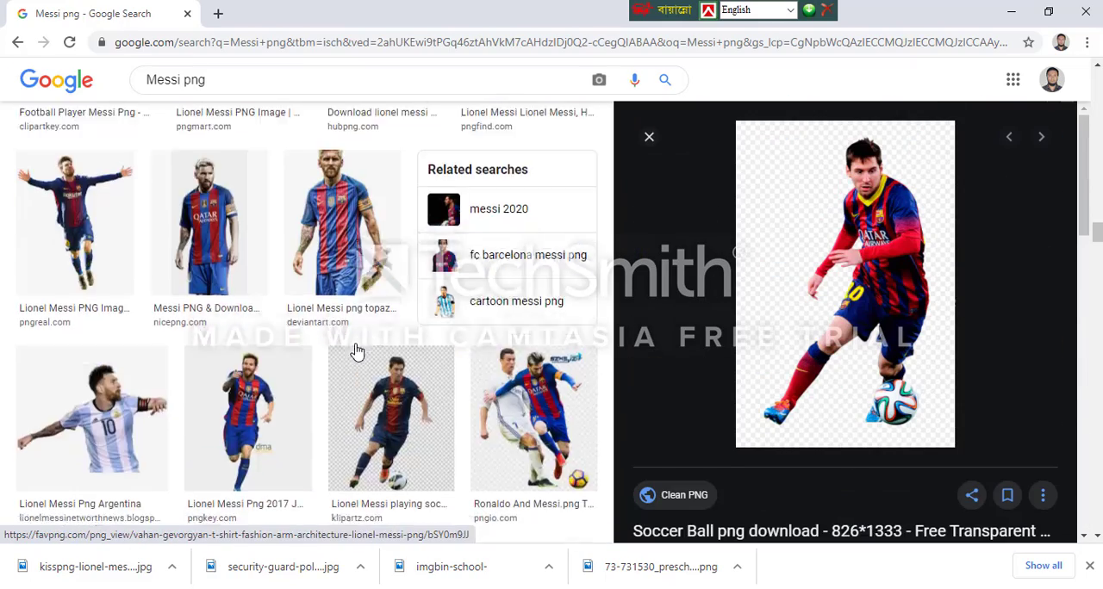
{"action": "scroll", "coordinate": [357, 352], "scroll_direction": "up", "scroll_amount": 15}
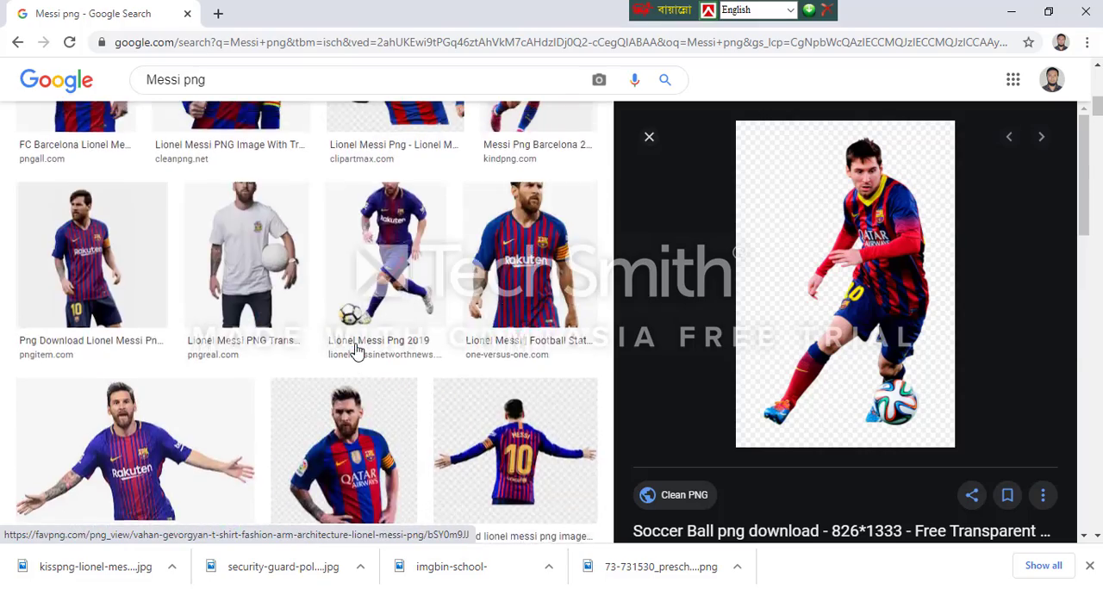
{"action": "scroll", "coordinate": [357, 350], "scroll_direction": "up", "scroll_amount": 5}
{"action": "scroll", "coordinate": [362, 349], "scroll_direction": "down", "scroll_amount": 4}
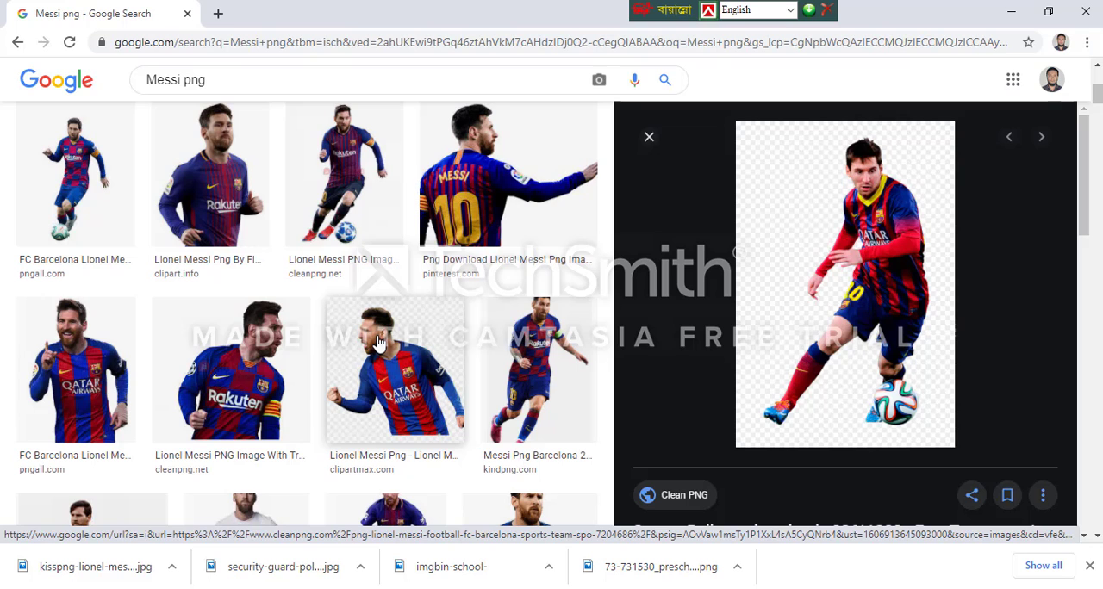
Open the pngall.com FC Barcelona picture of Messi running with the ball and save the image
{"action": "left_click", "coordinate": [81, 240]}
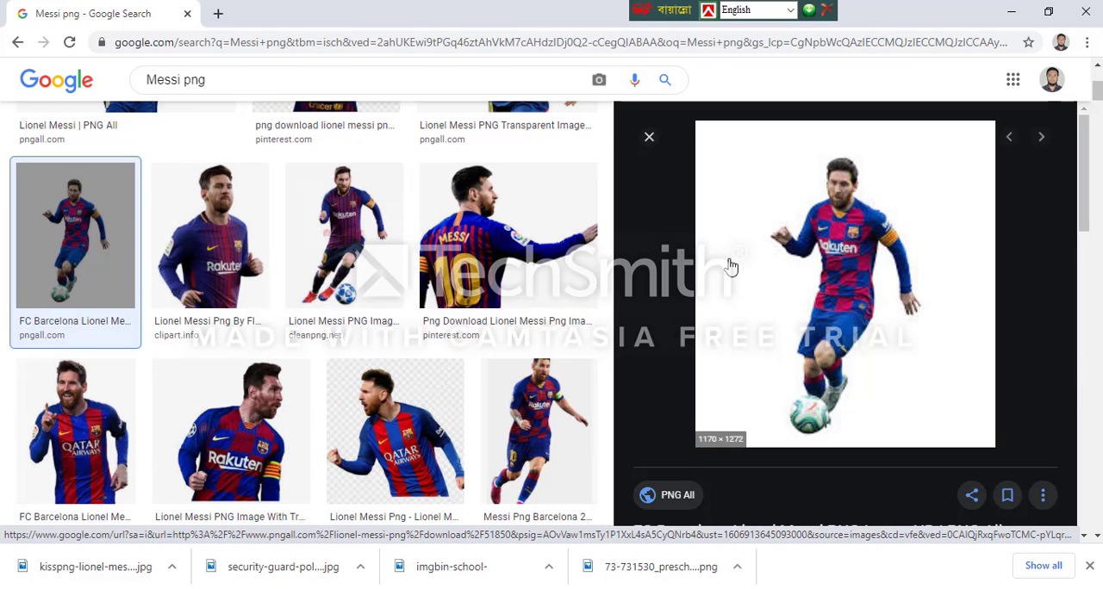
{"action": "scroll", "coordinate": [561, 312], "scroll_direction": "down", "scroll_amount": 3}
{"action": "scroll", "coordinate": [562, 315], "scroll_direction": "up", "scroll_amount": 3}
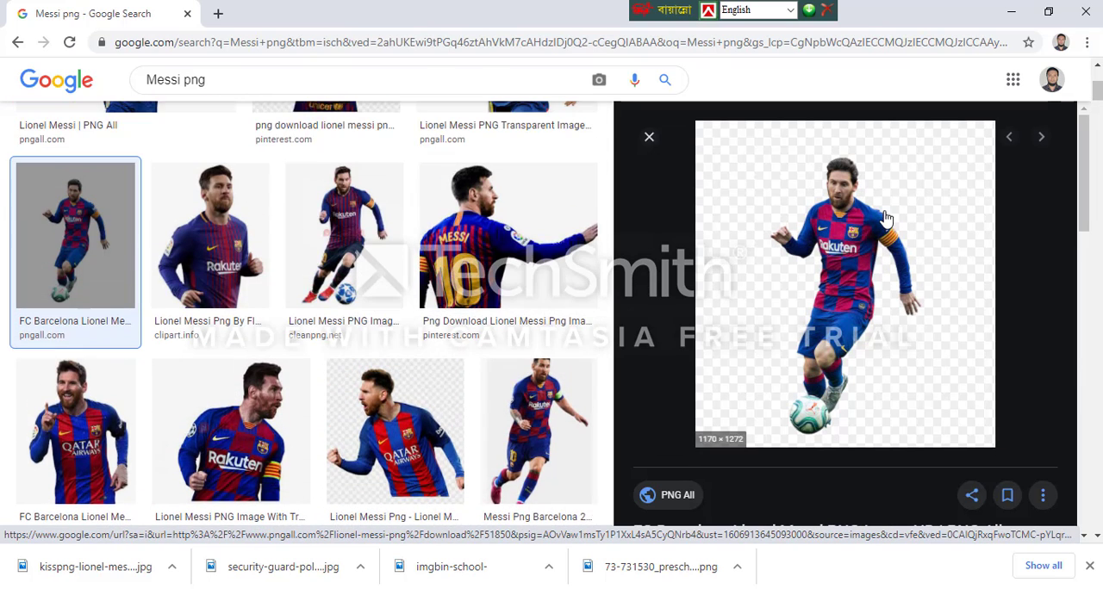
{"action": "right_click", "coordinate": [842, 224]}
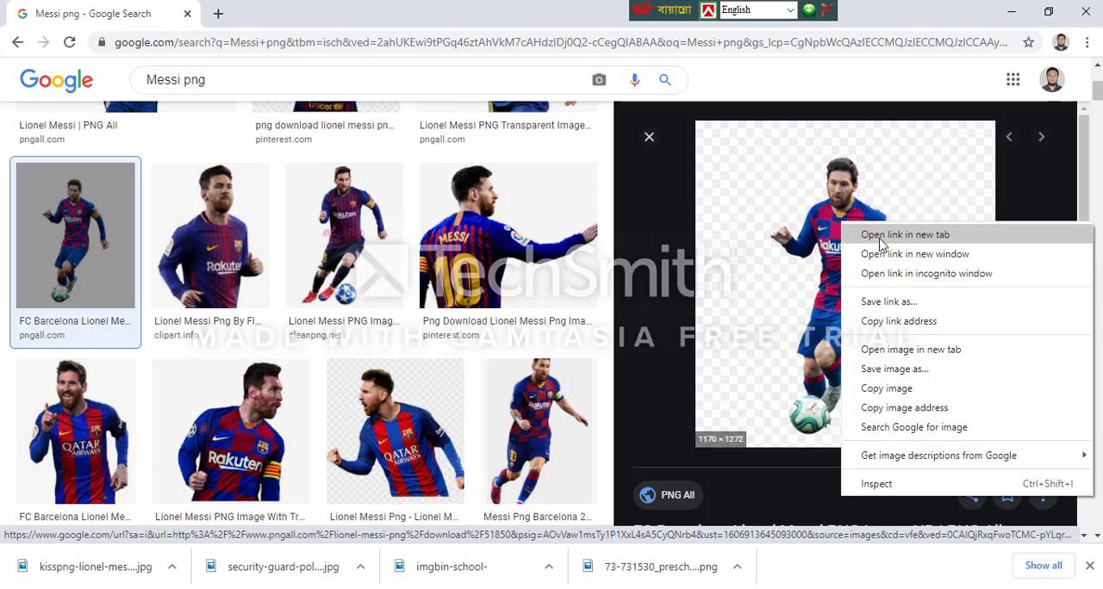
{"action": "left_click", "coordinate": [894, 369]}
{"action": "left_click", "coordinate": [693, 562]}
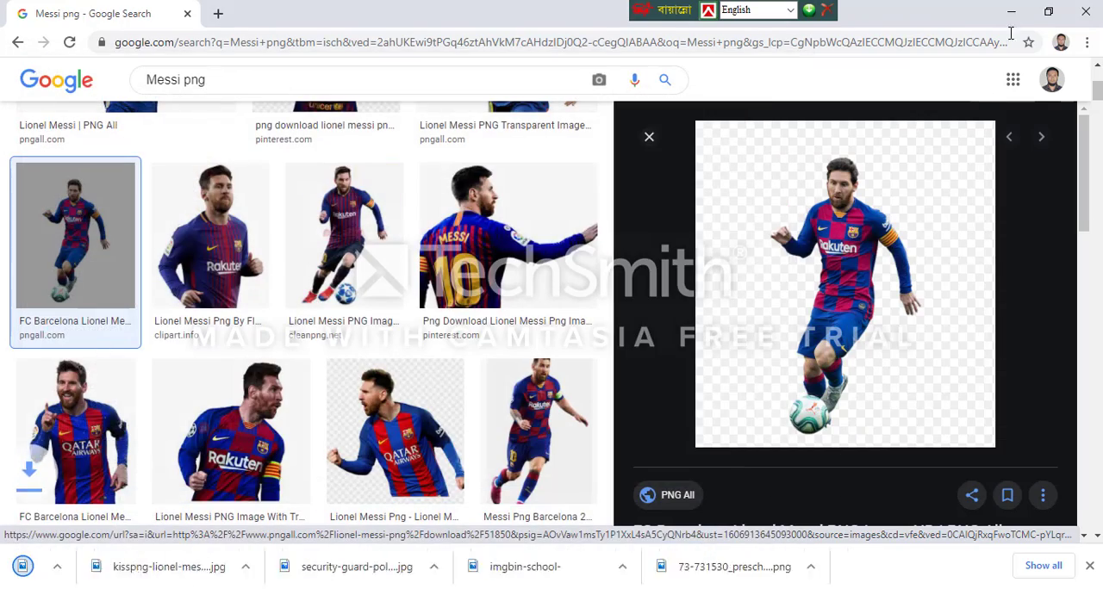
Place the two Messi images, the green lawn grass texture and the Samsung phone image into the Untitled-1 document in Photoshop
{"action": "left_click", "coordinate": [1011, 11]}
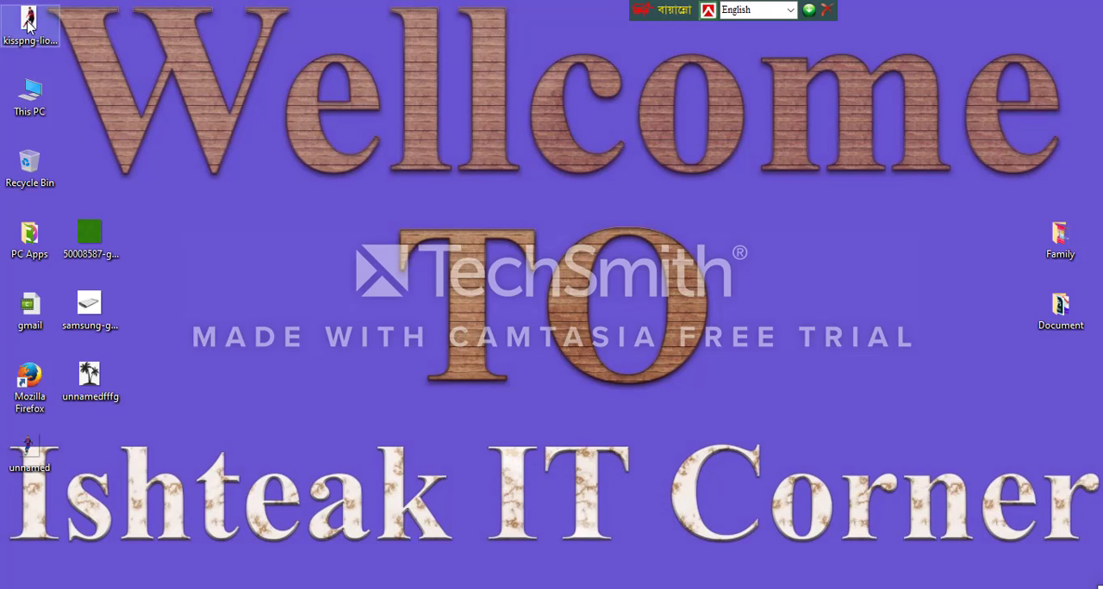
{"action": "left_click_drag", "start_coordinate": [28, 18], "coordinate": [210, 235]}
{"action": "left_click_drag", "start_coordinate": [26, 449], "coordinate": [263, 273]}
{"action": "left_click_drag", "start_coordinate": [178, 196], "coordinate": [321, 279]}
{"action": "left_click_drag", "start_coordinate": [272, 250], "coordinate": [501, 368]}
{"action": "left_click", "coordinate": [90, 306], "text": "ctrl"}
{"action": "left_click", "coordinate": [89, 235], "text": "ctrl"}
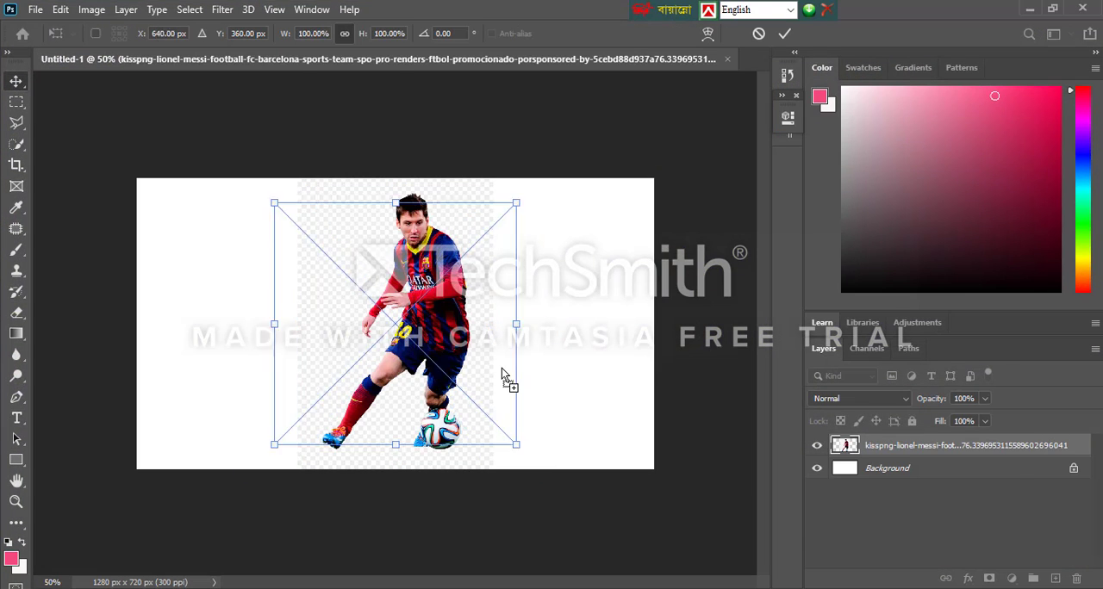
{"action": "key", "text": "Return"}
{"action": "key", "text": "Return"}
{"action": "key", "text": "Return"}
{"action": "key", "text": "Return"}
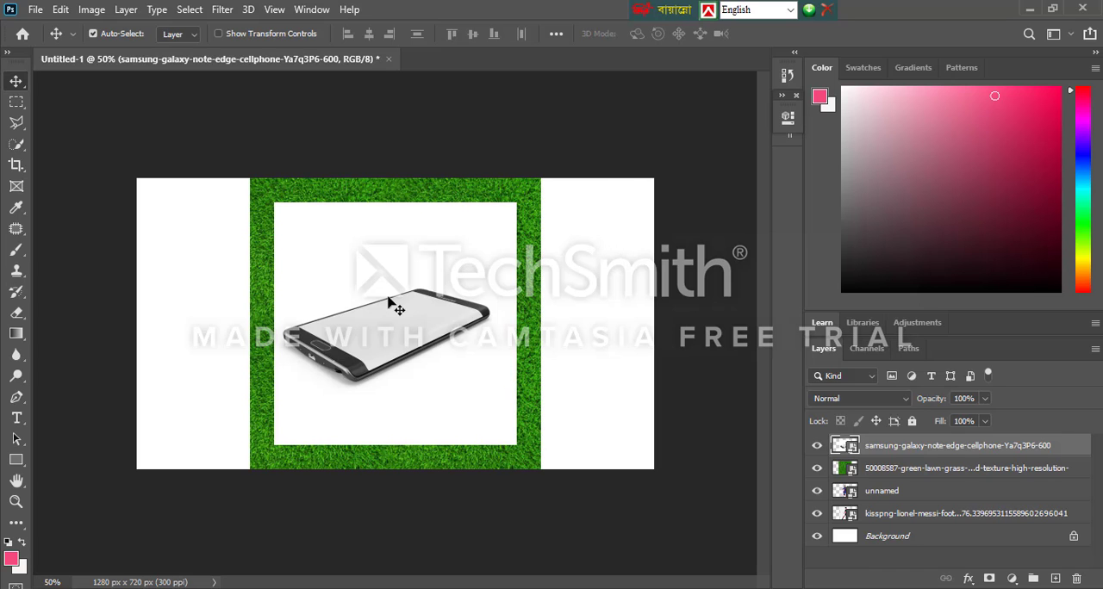
Spread the placed images across the canvas, with grass at the left, phone at the right and the two players between
{"action": "left_click_drag", "start_coordinate": [394, 303], "coordinate": [680, 287]}
{"action": "left_click_drag", "start_coordinate": [433, 336], "coordinate": [187, 334]}
{"action": "left_click_drag", "start_coordinate": [391, 334], "coordinate": [342, 334]}
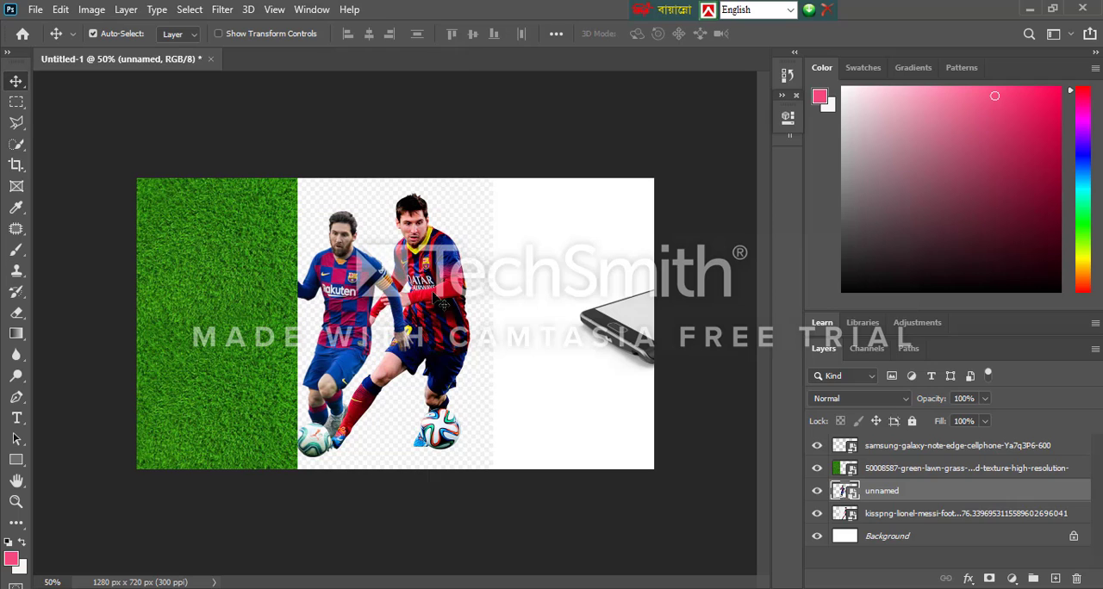
{"action": "left_click_drag", "start_coordinate": [433, 295], "coordinate": [484, 301]}
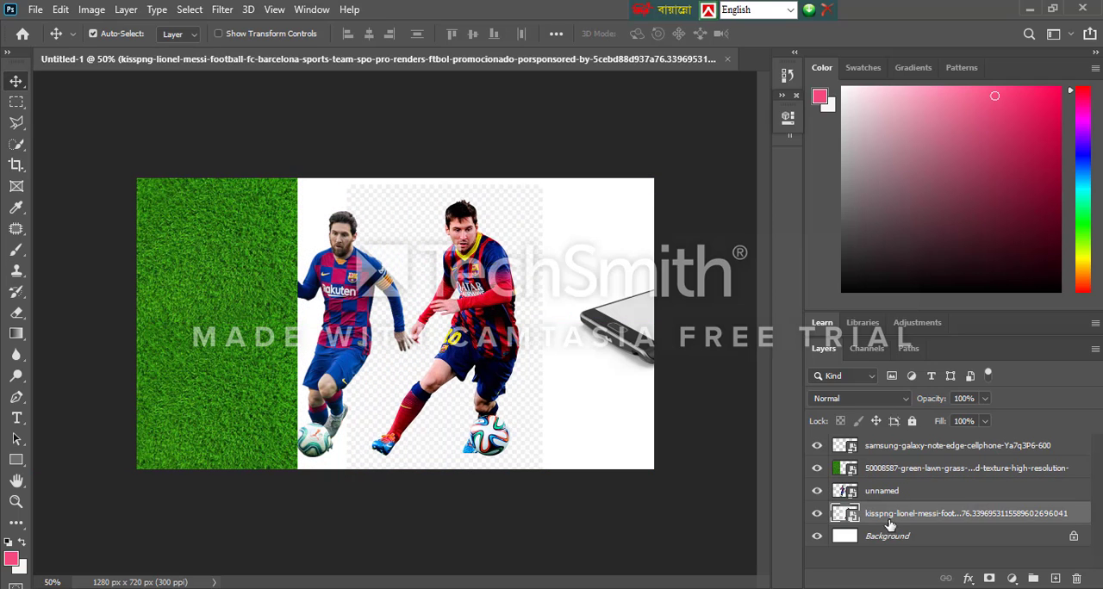
Hide the Background layer and reposition the kisspng player image, shifting it right and up on the canvas
{"action": "left_click", "coordinate": [817, 536]}
{"action": "mouse_move", "coordinate": [434, 274]}
{"action": "left_mouse_down"}
{"action": "mouse_move", "coordinate": [394, 277]}
{"action": "mouse_move", "coordinate": [640, 280]}
{"action": "mouse_move", "coordinate": [445, 269]}
{"action": "left_mouse_up"}
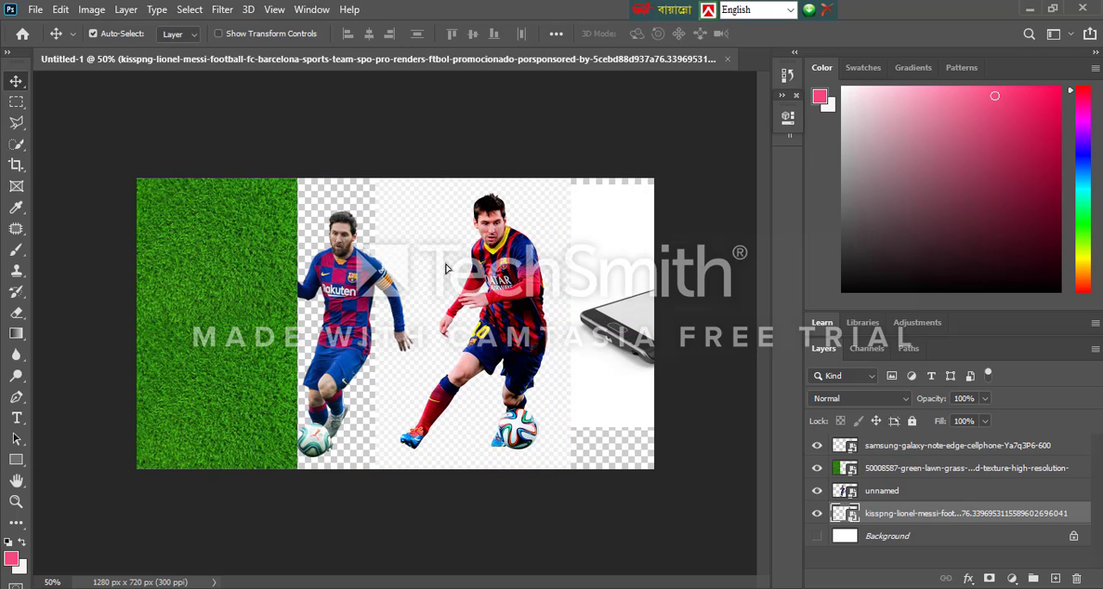
{"action": "left_click_drag", "start_coordinate": [488, 379], "coordinate": [487, 347]}
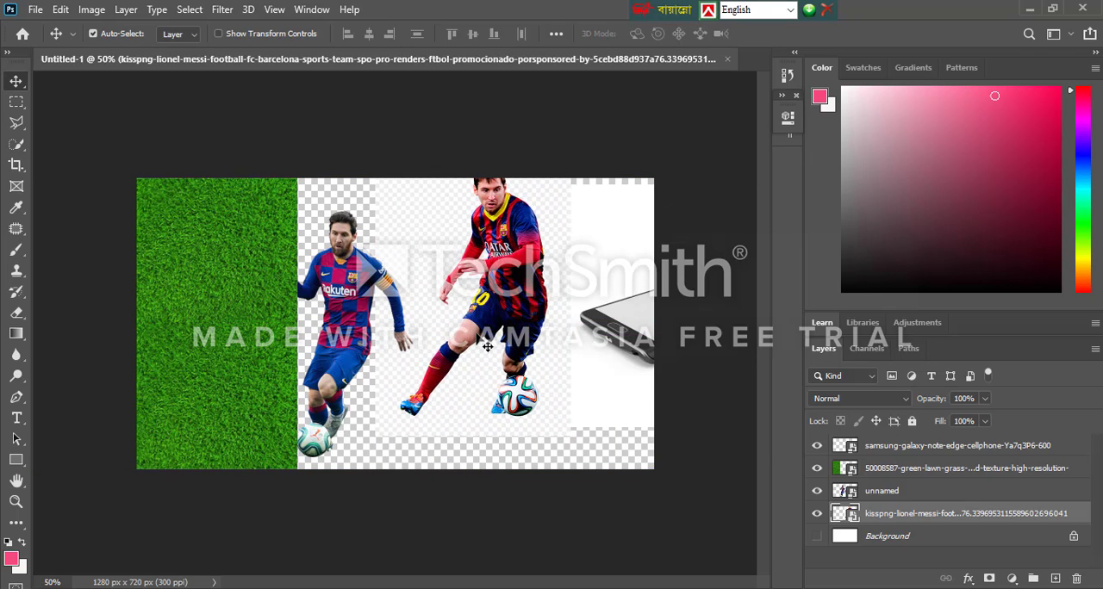
Hide the kisspng, unnamed and green lawn grass layers and move the phone image to the middle of the canvas
{"action": "left_click", "coordinate": [817, 514]}
{"action": "left_click_drag", "start_coordinate": [627, 349], "coordinate": [551, 339]}
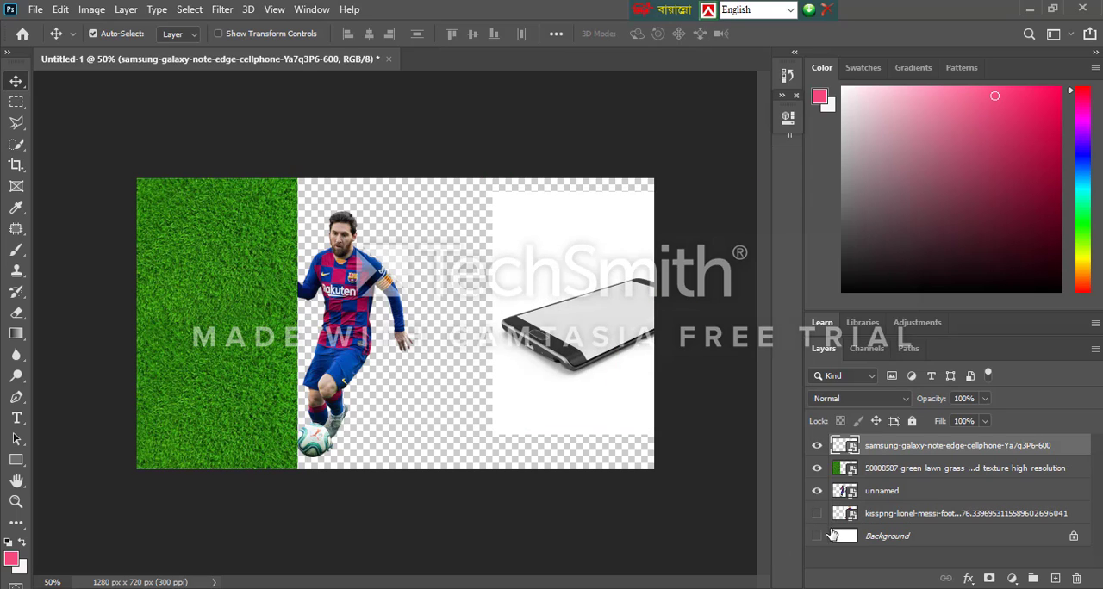
{"action": "left_click", "coordinate": [818, 493]}
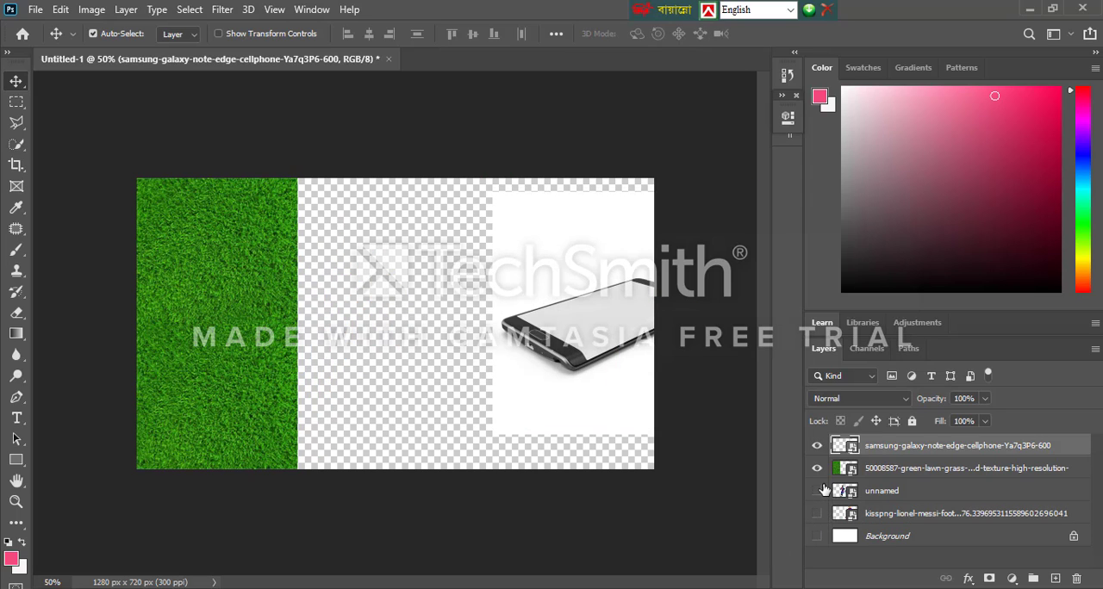
{"action": "left_click", "coordinate": [817, 468]}
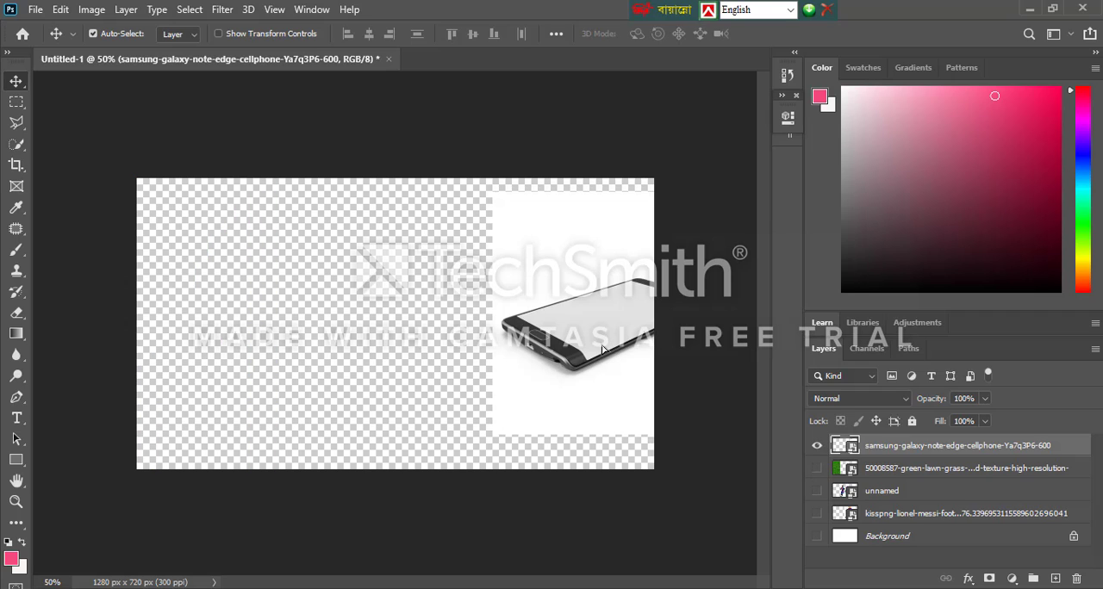
{"action": "left_click_drag", "start_coordinate": [608, 353], "coordinate": [435, 357]}
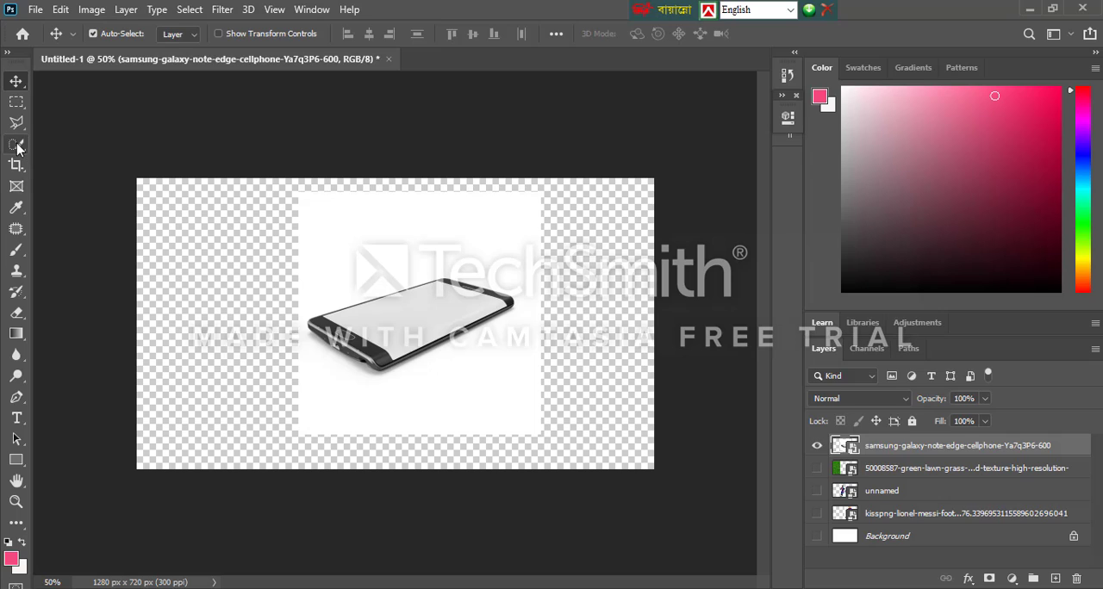
Select the white area around the phone with the Magic Wand tool at a tolerance of 40
{"action": "left_click_drag", "start_coordinate": [16, 144], "coordinate": [71, 168]}
{"action": "left_click", "coordinate": [80, 176]}
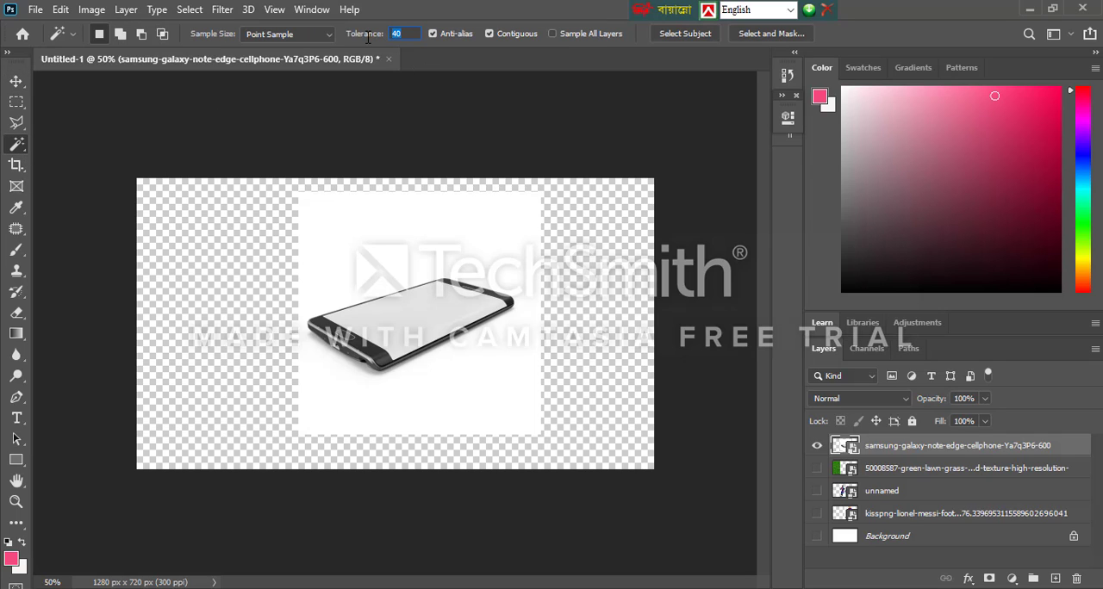
{"action": "left_click", "coordinate": [388, 219]}
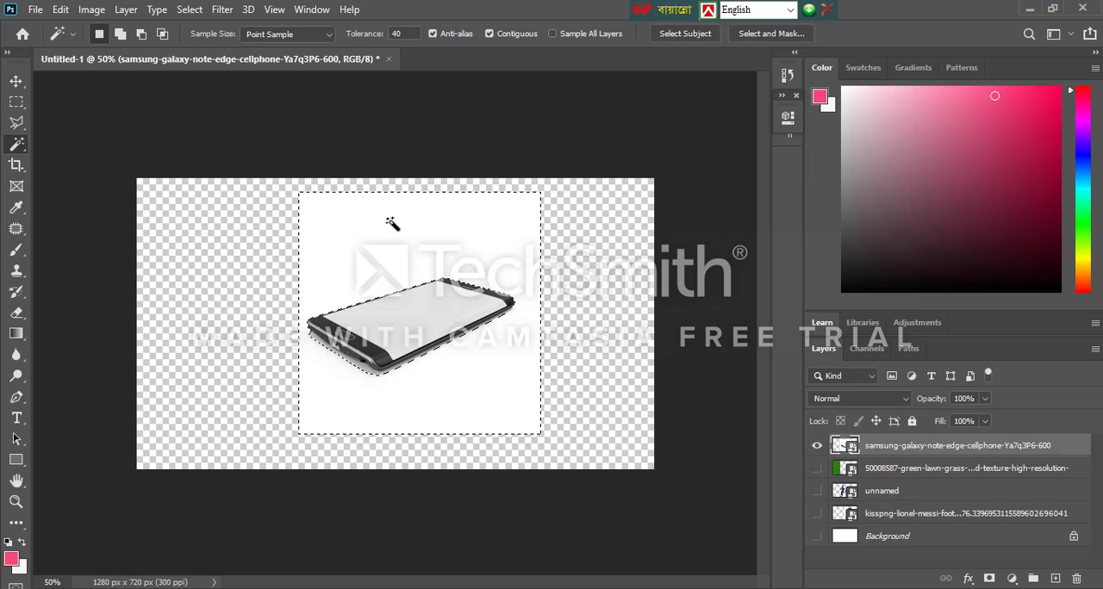
Rasterize the Samsung phone layer, delete the selected white background and deselect
{"action": "right_click", "coordinate": [878, 450]}
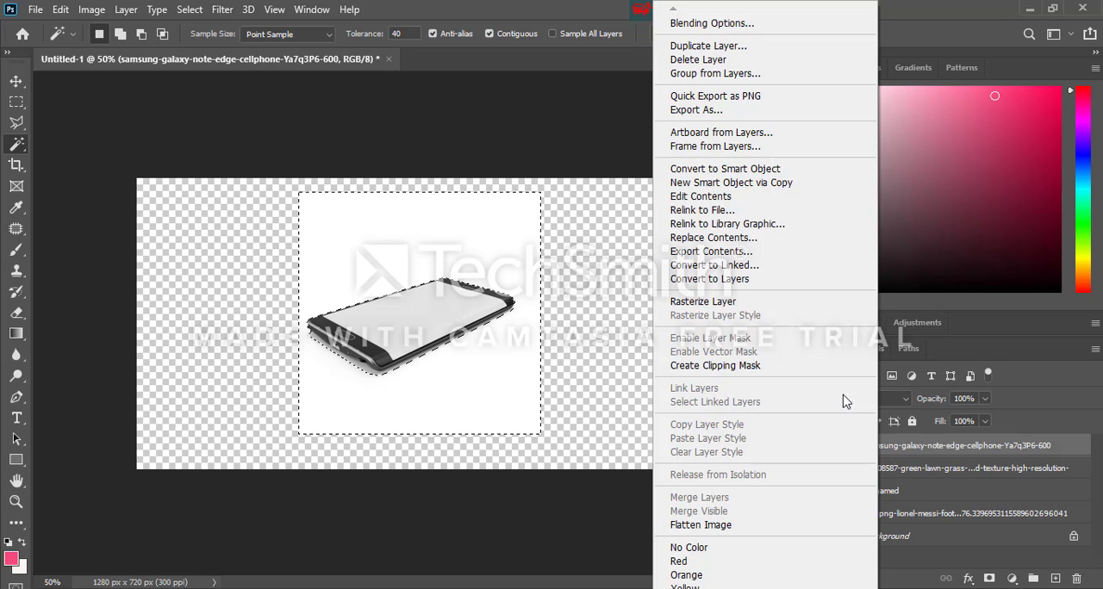
{"action": "left_click", "coordinate": [700, 301]}
{"action": "key", "text": "ctrl+d"}
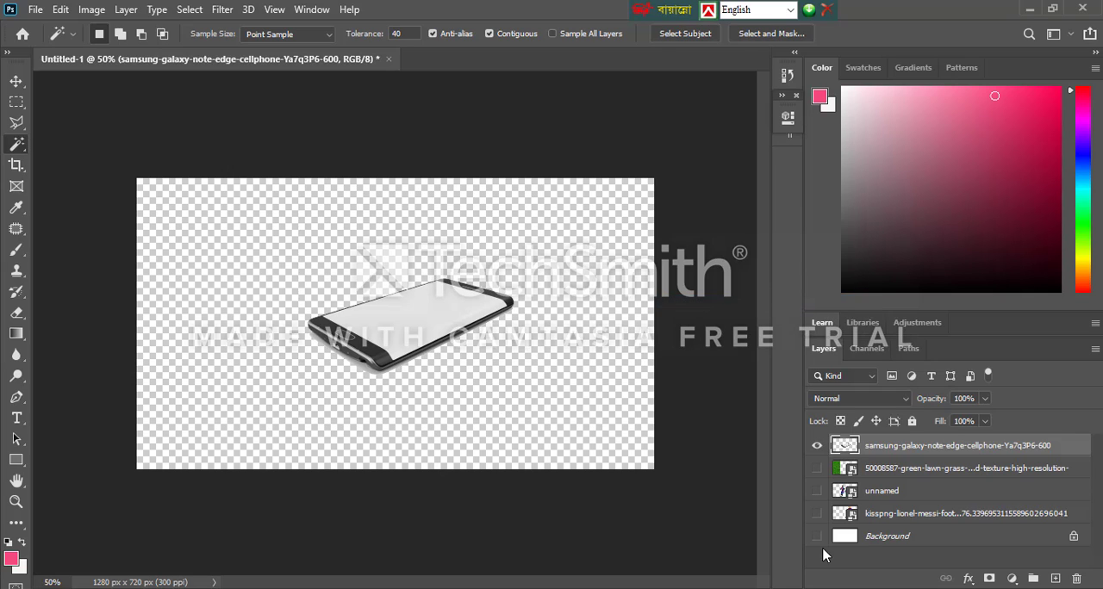
Add a new layer filled with the near-white background color and place it directly above the Background layer
{"action": "left_click", "coordinate": [1055, 578]}
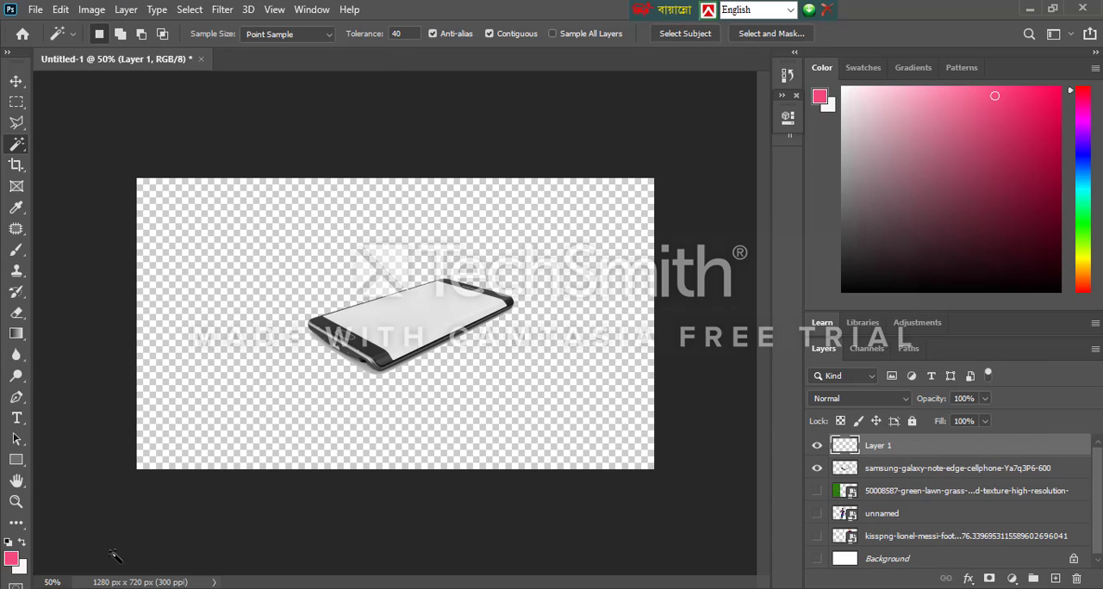
{"action": "key", "text": "ctrl+BackSpace"}
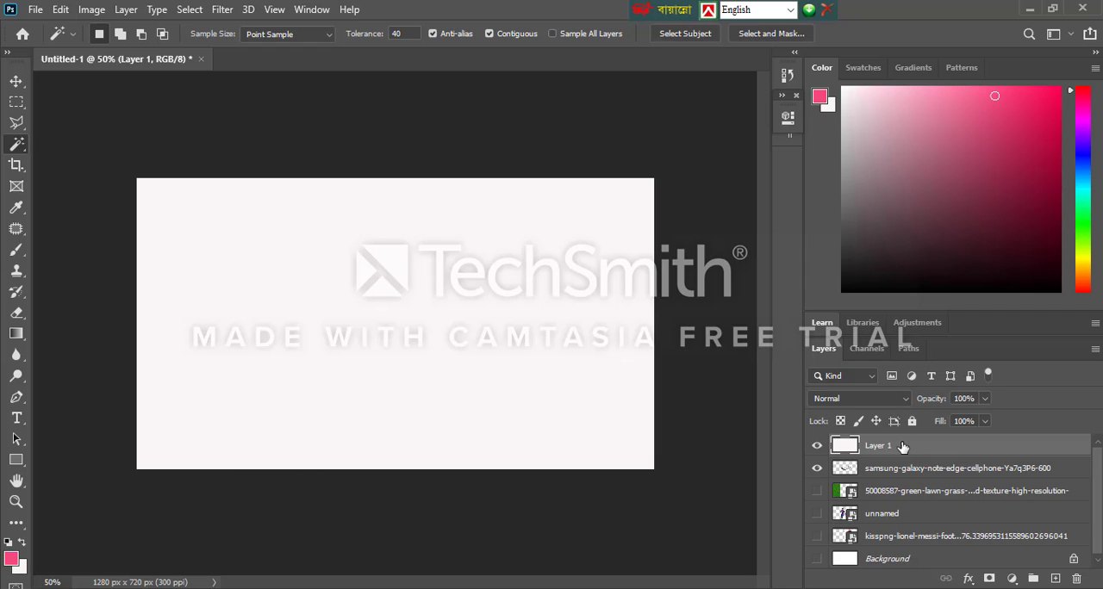
{"action": "left_click_drag", "start_coordinate": [902, 446], "coordinate": [919, 548]}
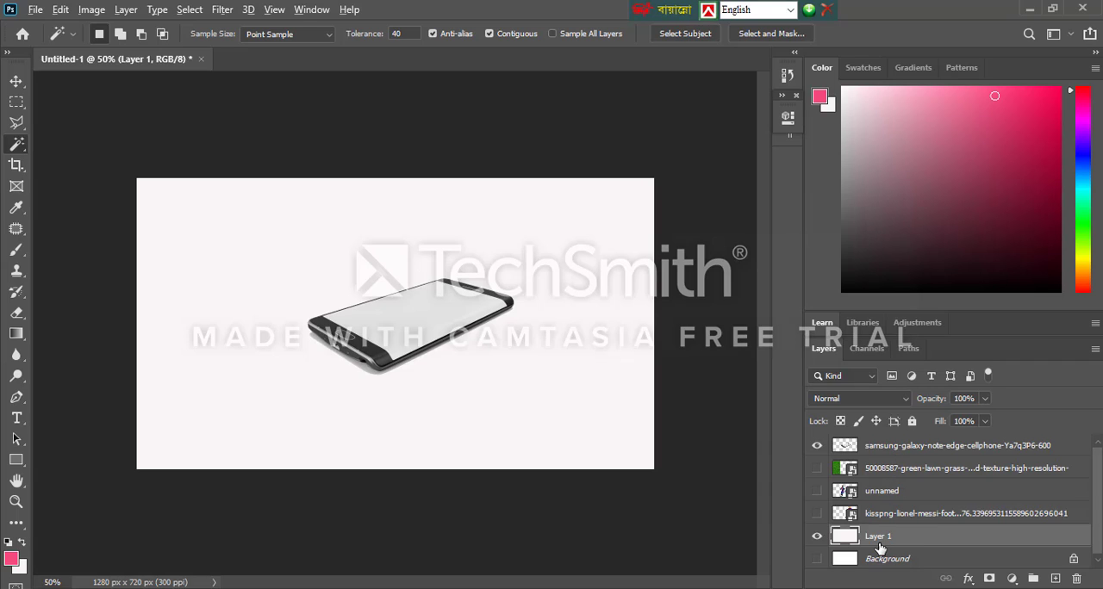
Fill Layer 1 with the pink foreground color
{"action": "key", "text": "alt+BackSpace"}
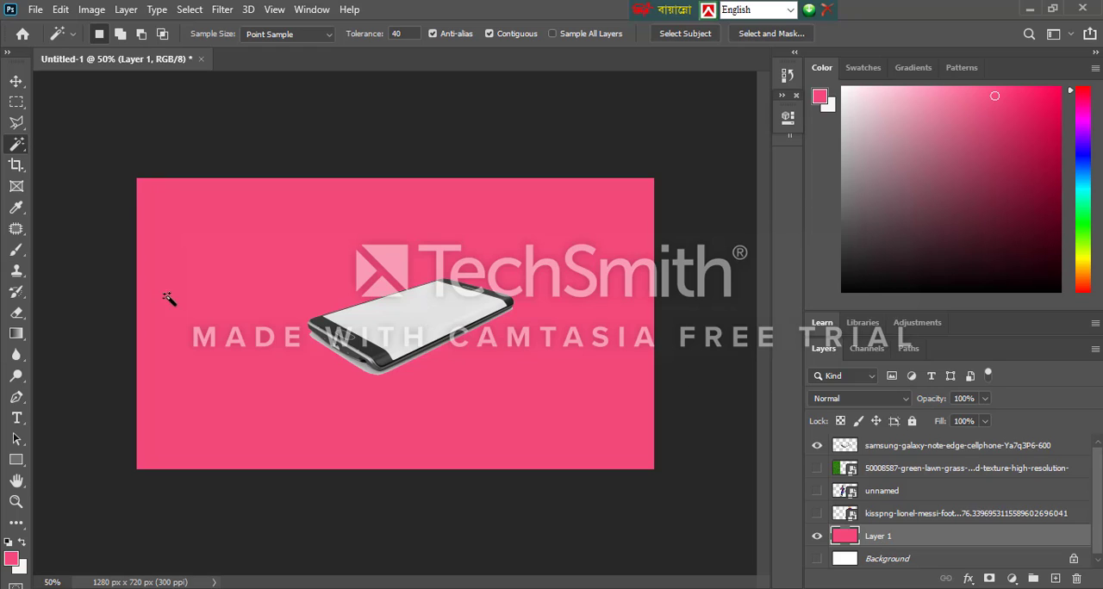
Try to select the grey shadow beneath the phone with the Quick Selection tool
{"action": "left_click", "coordinate": [353, 365]}
{"action": "right_click", "coordinate": [17, 146]}
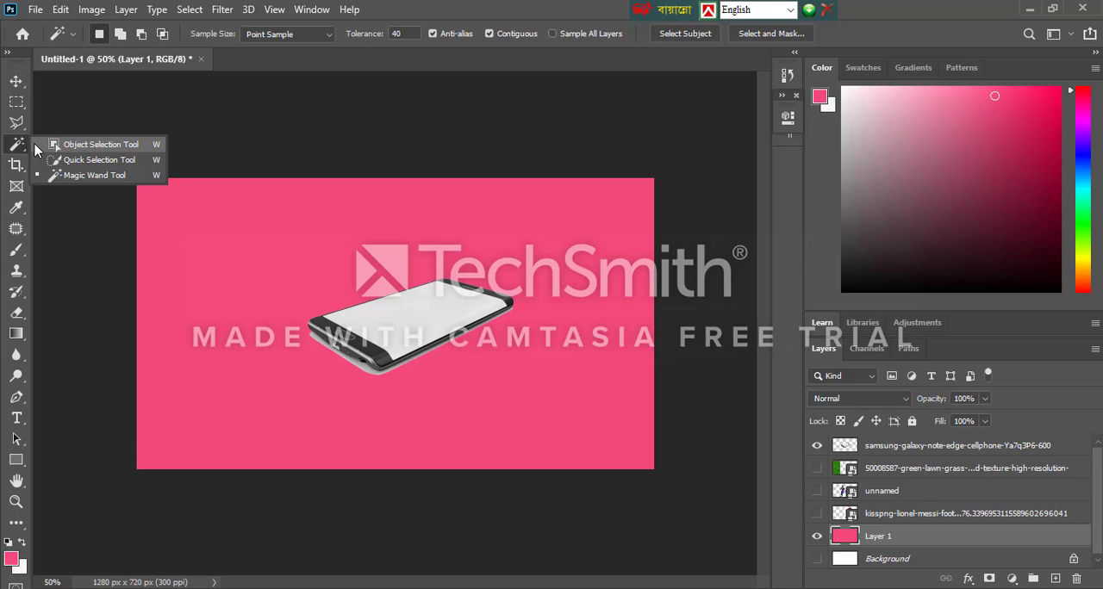
{"action": "left_click", "coordinate": [95, 160]}
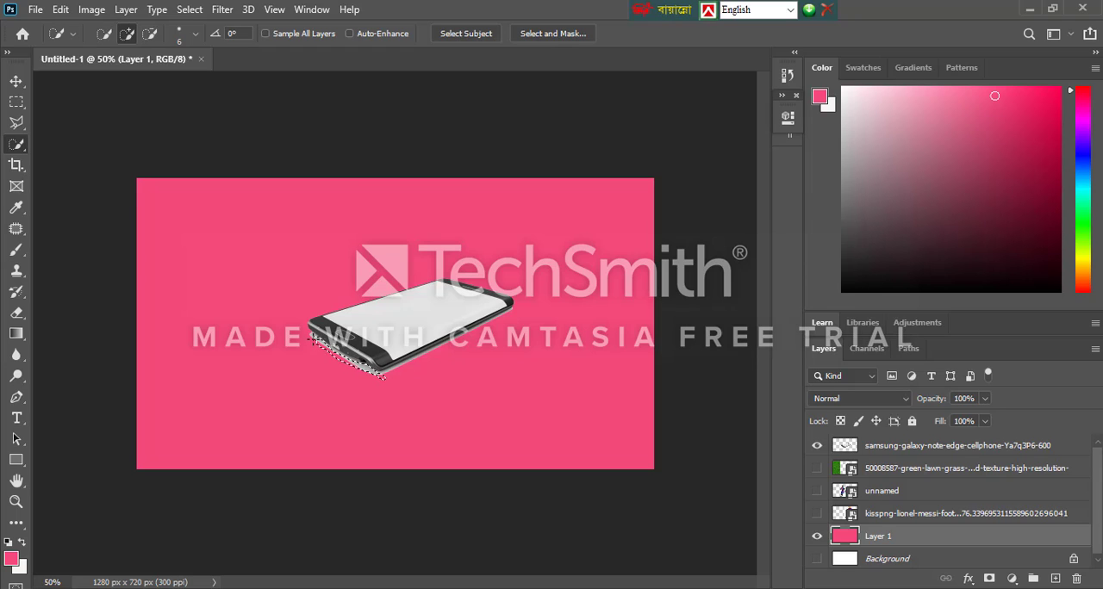
{"action": "key", "text": "ctrl+1"}
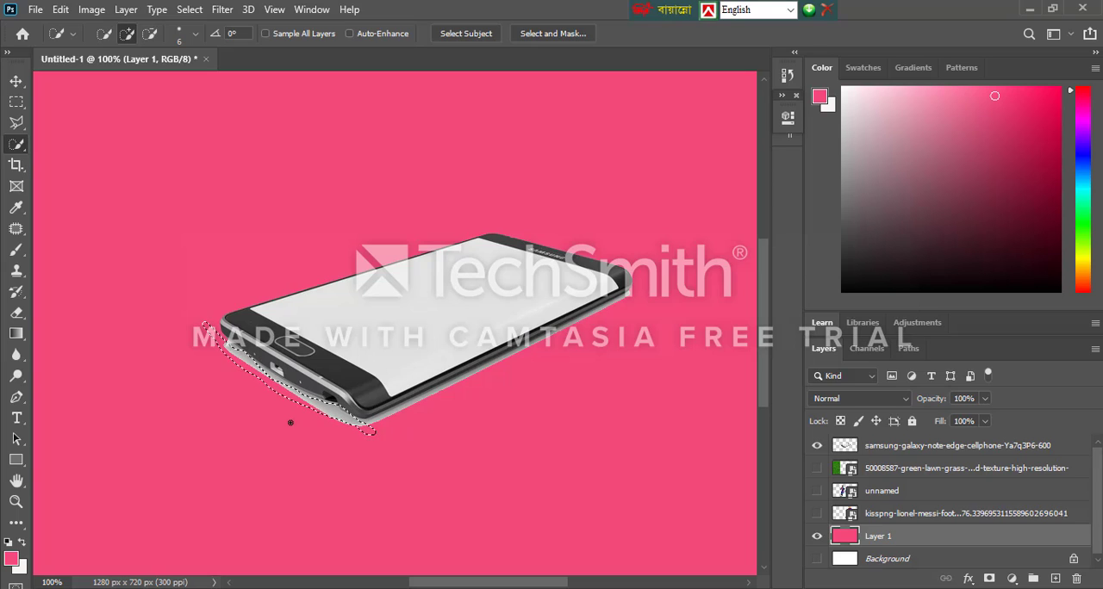
{"action": "key", "text": "ctrl+d"}
{"action": "key", "text": "bracketright"}
{"action": "mouse_move", "coordinate": [221, 341]}
{"action": "left_mouse_down"}
{"action": "mouse_move", "coordinate": [392, 446]}
{"action": "mouse_move", "coordinate": [395, 469]}
{"action": "mouse_move", "coordinate": [384, 427]}
{"action": "mouse_move", "coordinate": [379, 435]}
{"action": "mouse_move", "coordinate": [455, 390]}
{"action": "mouse_move", "coordinate": [648, 325]}
{"action": "left_mouse_up"}
{"action": "right_click", "coordinate": [16, 145]}
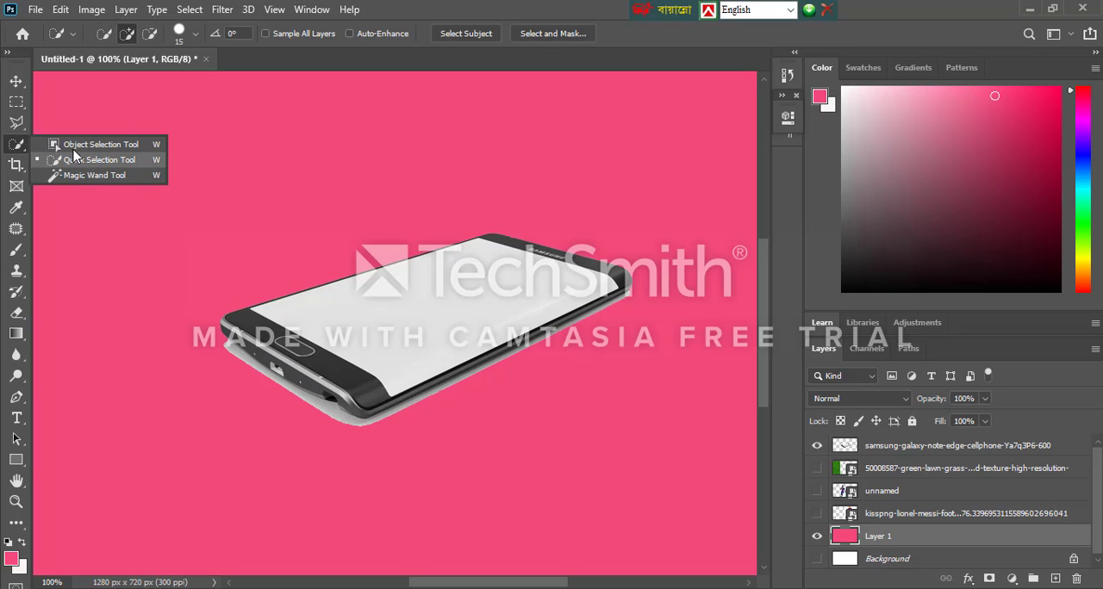
{"action": "left_click", "coordinate": [17, 122]}
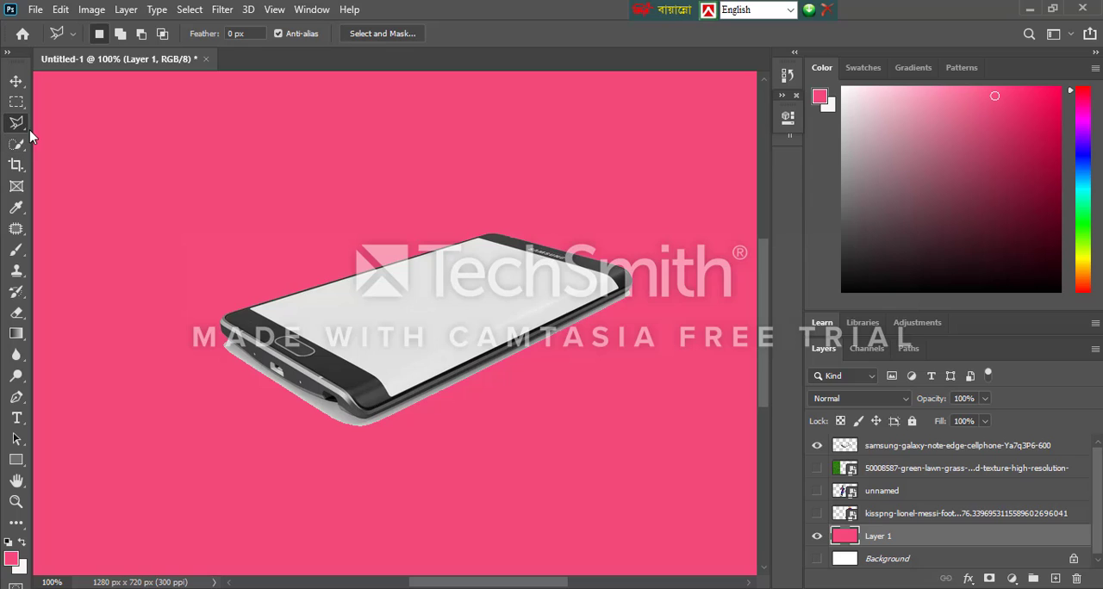
Make the Samsung phone layer the active layer
{"action": "left_click", "coordinate": [15, 81]}
{"action": "left_click", "coordinate": [918, 449]}
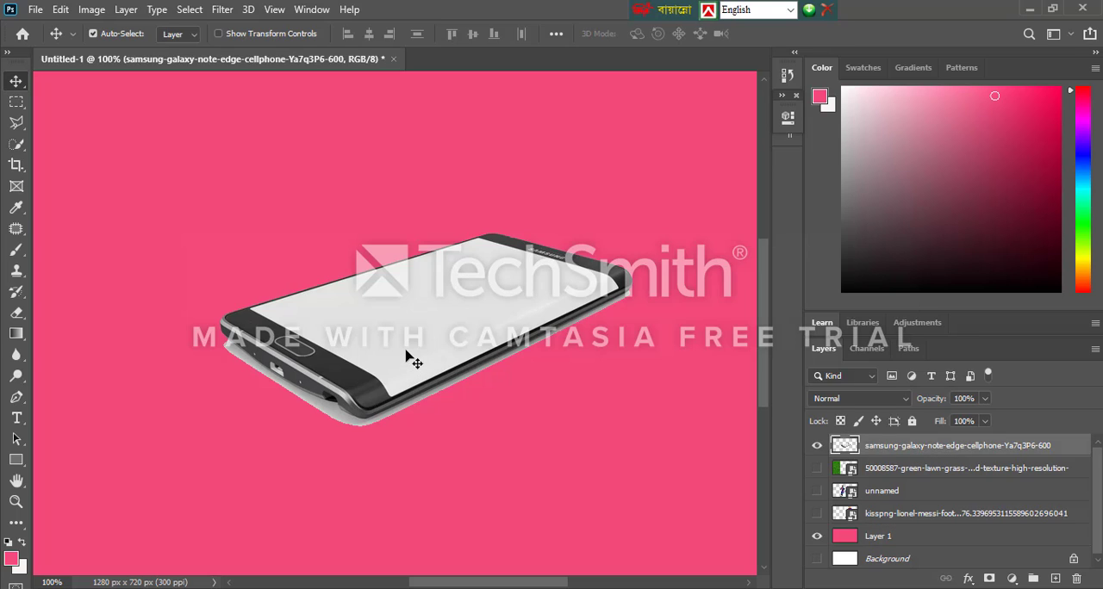
Add a layer mask to the Samsung phone layer and choose the Eraser tool
{"action": "left_click", "coordinate": [989, 579]}
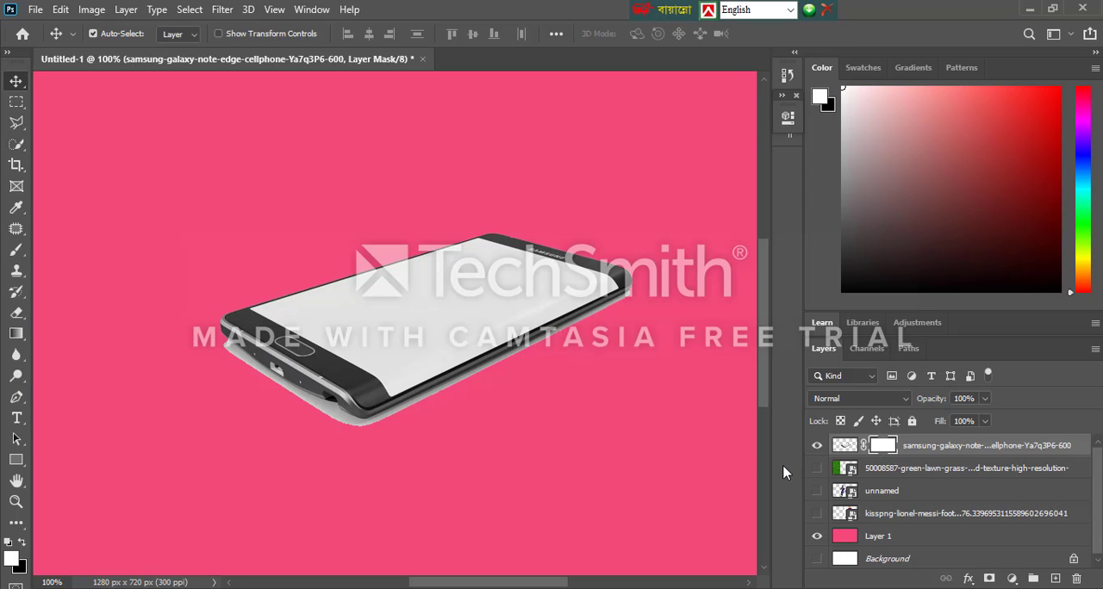
{"action": "left_click", "coordinate": [16, 294]}
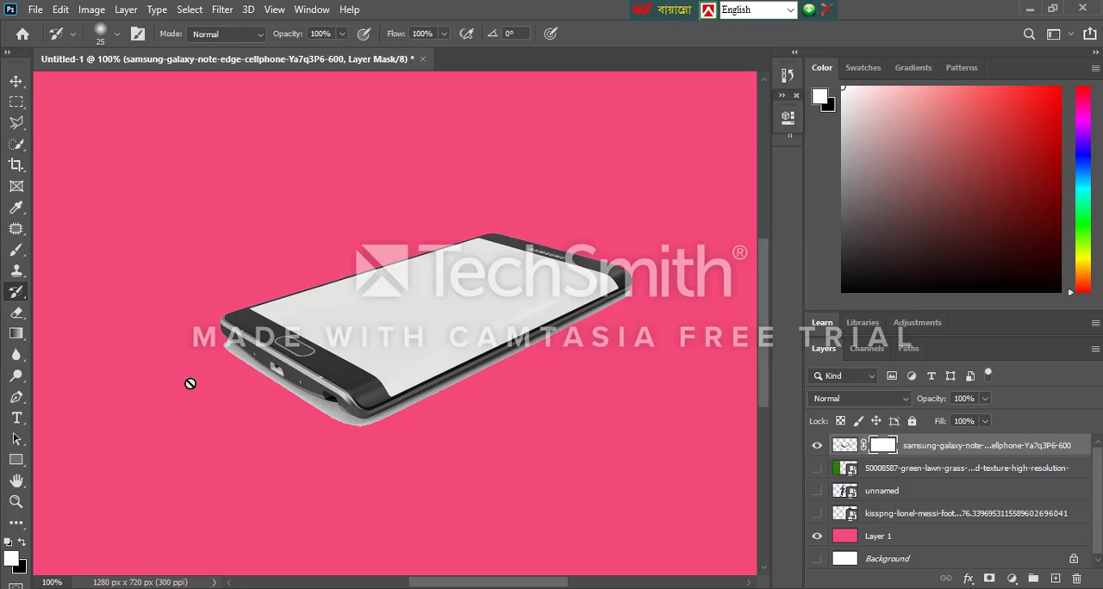
{"action": "left_click", "coordinate": [113, 240]}
{"action": "left_click", "coordinate": [517, 245]}
{"action": "left_click", "coordinate": [17, 315]}
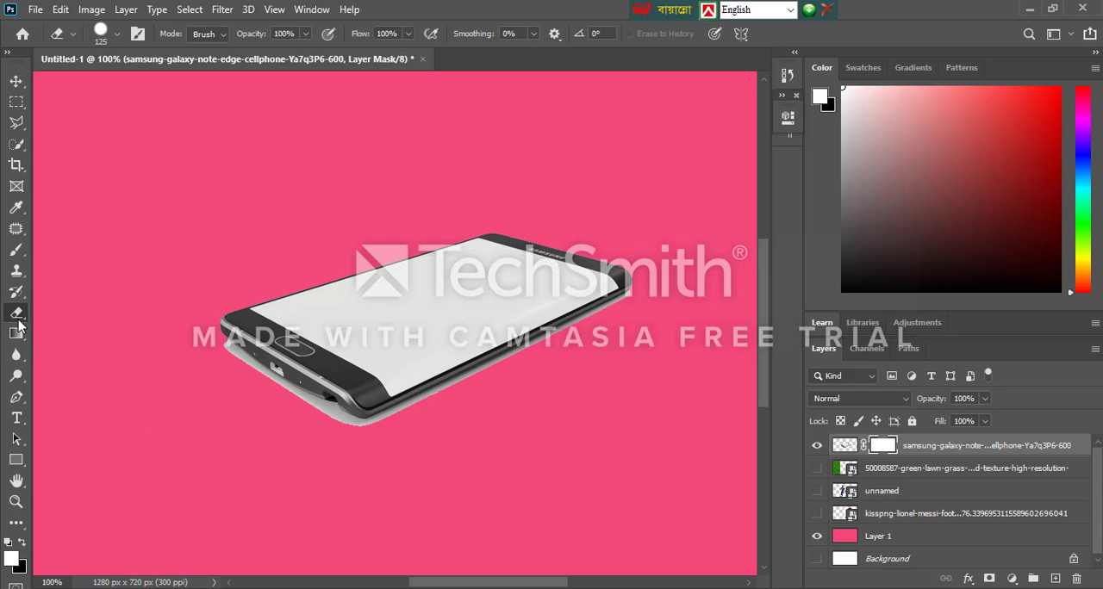
{"action": "right_click", "coordinate": [17, 315]}
{"action": "left_click", "coordinate": [86, 313]}
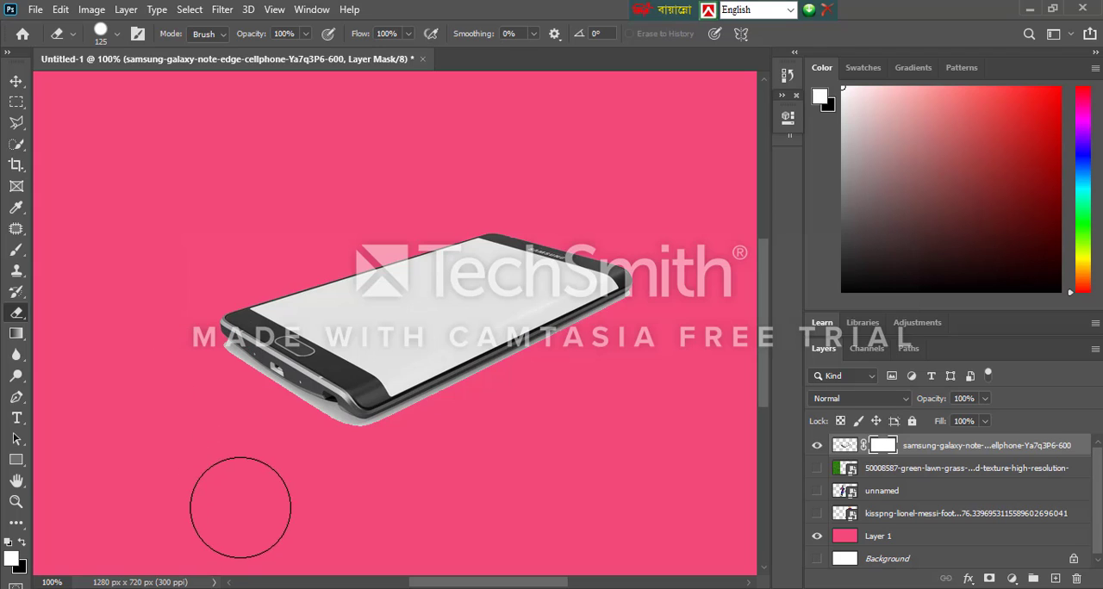
Try erasing the grey shadow along the phone's lower edges on the layer mask, reducing the eraser size to 60 and 40
{"action": "key", "text": "ctrl+minus"}
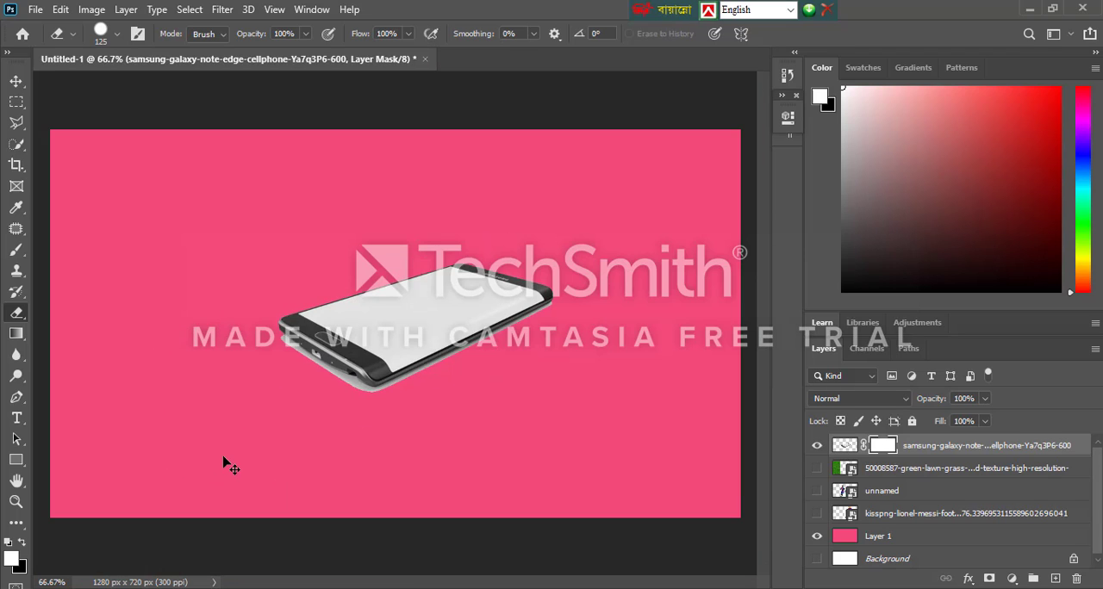
{"action": "key", "text": "ctrl+plus"}
{"action": "key", "text": "ctrl+plus"}
{"action": "key", "text": "ctrl+plus"}
{"action": "scroll", "coordinate": [256, 461], "scroll_direction": "down", "scroll_amount": 3}
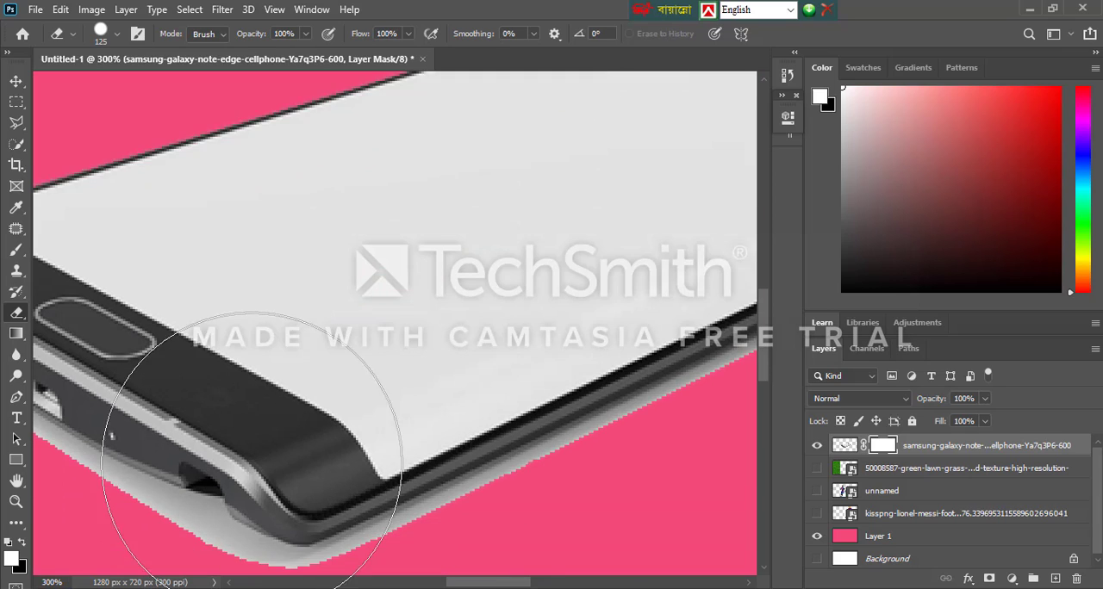
{"action": "key", "text": "ctrl+minus"}
{"action": "key", "text": "ctrl+minus"}
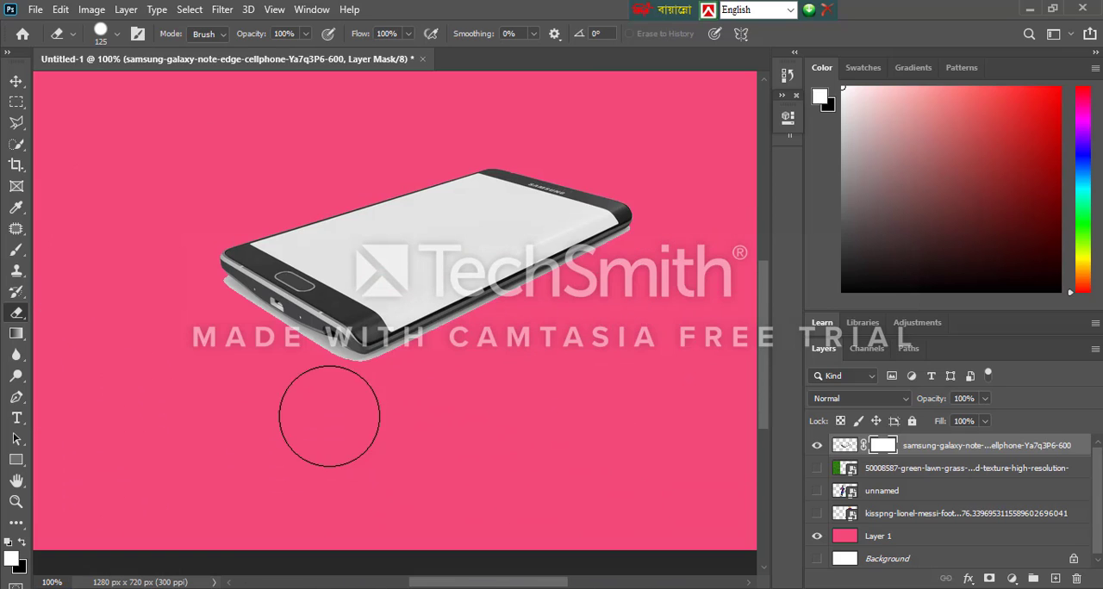
{"action": "key", "text": "bracketleft"}
{"action": "key", "text": "bracketleft"}
{"action": "key", "text": "bracketleft"}
{"action": "key", "text": "bracketleft"}
{"action": "key", "text": "bracketleft"}
{"action": "key", "text": "bracketleft"}
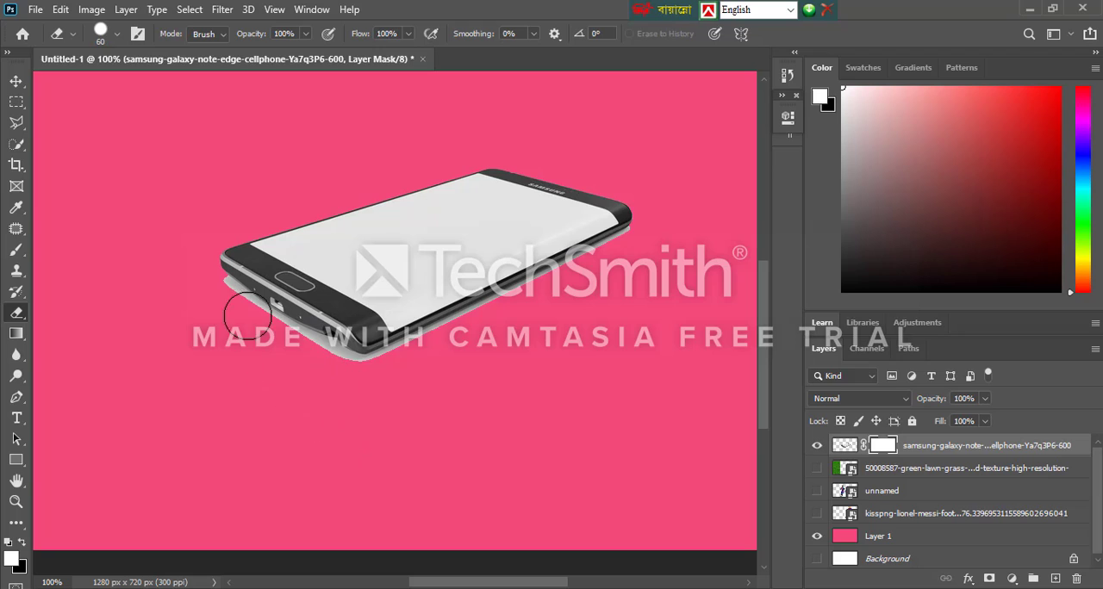
{"action": "mouse_move", "coordinate": [217, 292]}
{"action": "left_mouse_down"}
{"action": "mouse_move", "coordinate": [348, 370]}
{"action": "mouse_move", "coordinate": [401, 361]}
{"action": "left_mouse_up"}
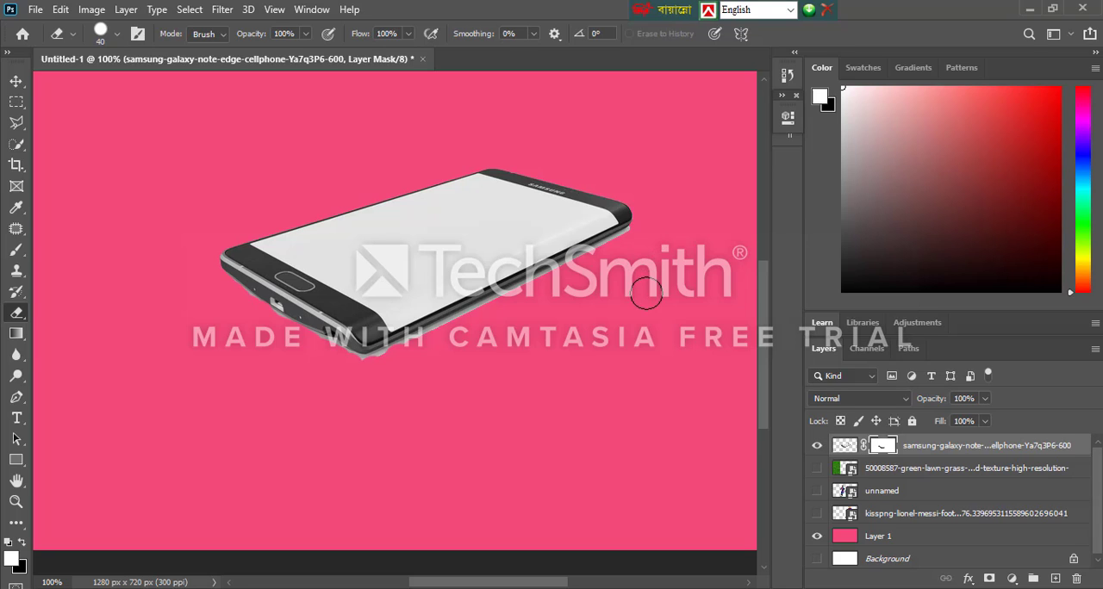
Switch to the Polygonal Lasso tool and undo the shadow erasing and the layer mask on the phone layer
{"action": "left_click", "coordinate": [16, 82]}
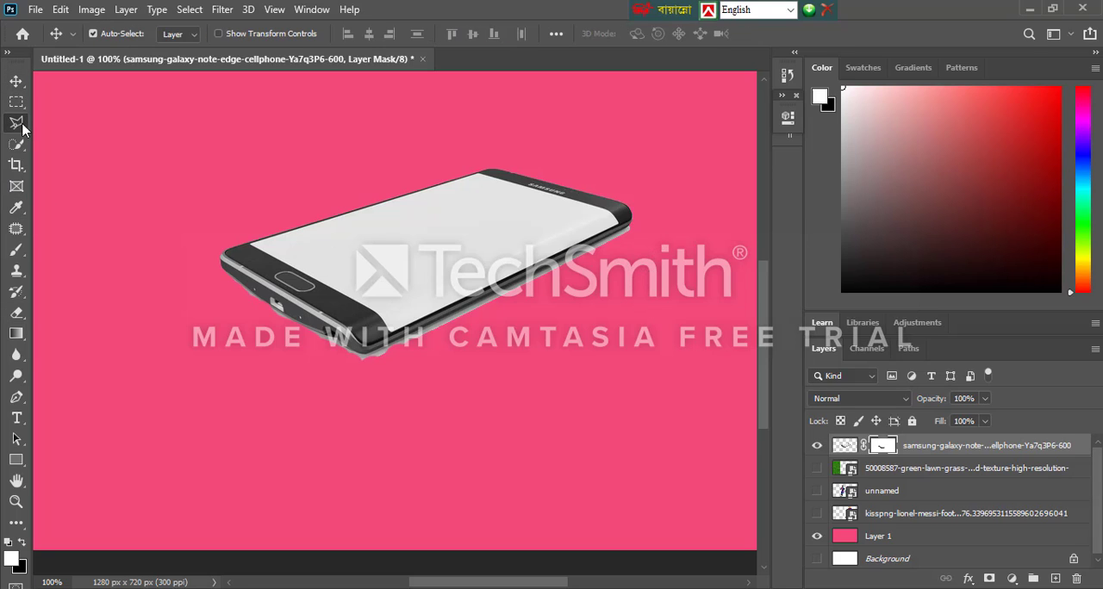
{"action": "left_click", "coordinate": [16, 122]}
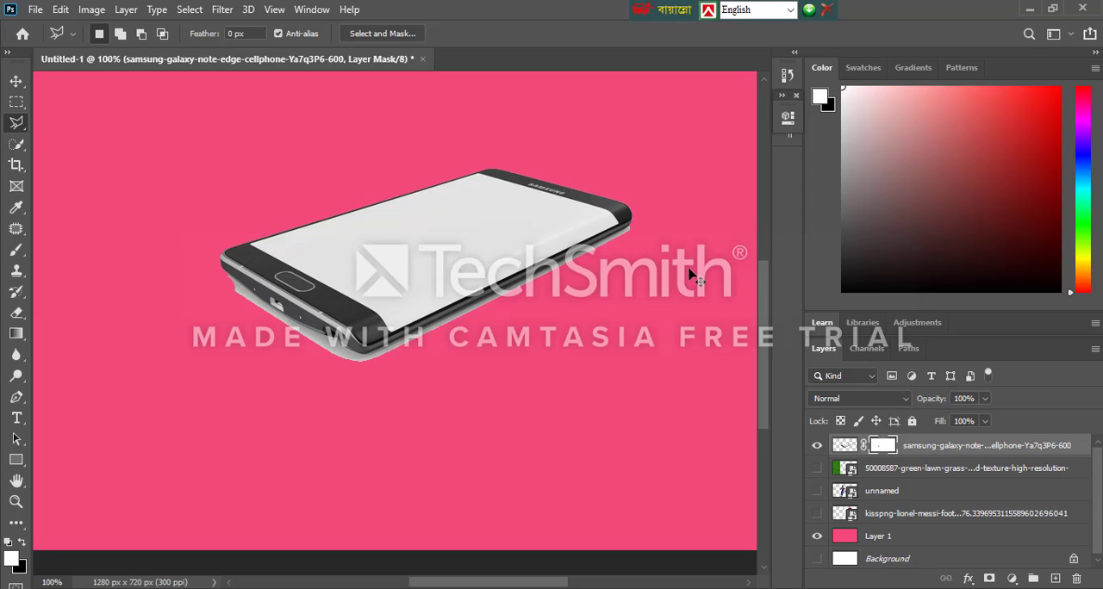
{"action": "key", "text": "ctrl+z"}
{"action": "key", "text": "ctrl+z"}
{"action": "key", "text": "ctrl+z"}
{"action": "key", "text": "ctrl+z"}
{"action": "key", "text": "ctrl+z"}
{"action": "key", "text": "ctrl+z"}
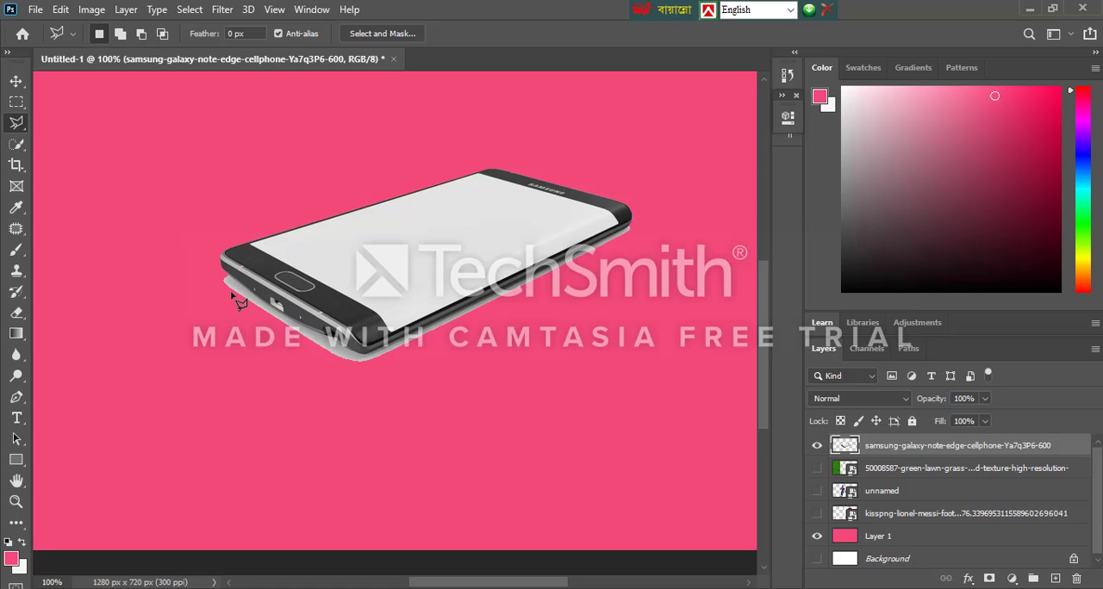
Outline the grey shadow along the phone's lower edges with the Polygonal Lasso tool, delete it and deselect
{"action": "key", "text": "ctrl+plus"}
{"action": "scroll", "coordinate": [121, 315], "scroll_direction": "up", "scroll_amount": 1}
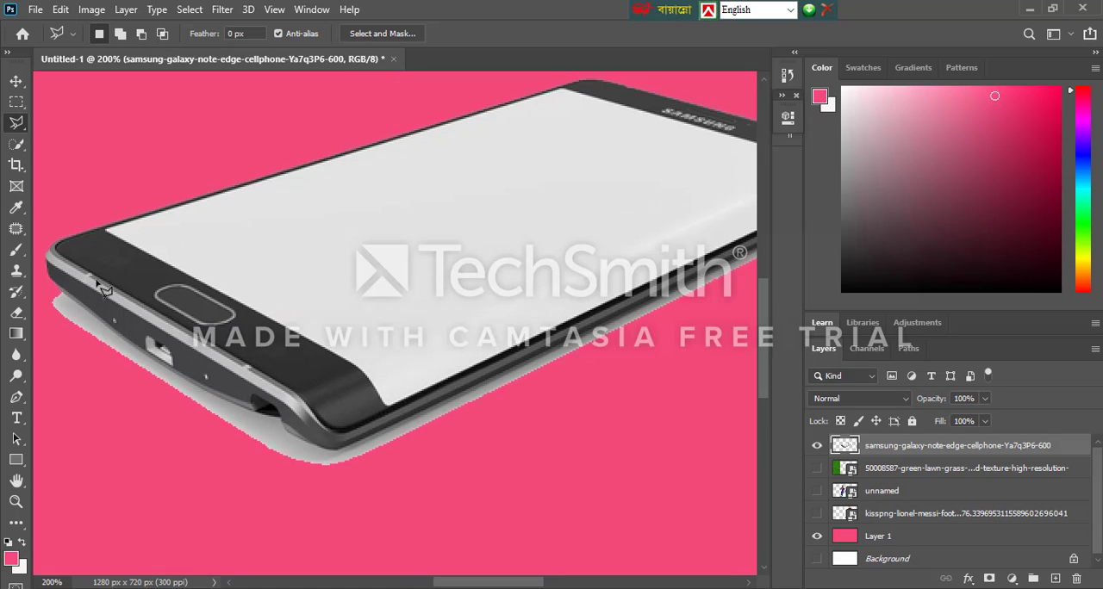
{"action": "left_click", "coordinate": [54, 291]}
{"action": "left_click", "coordinate": [162, 363]}
{"action": "left_click", "coordinate": [203, 386]}
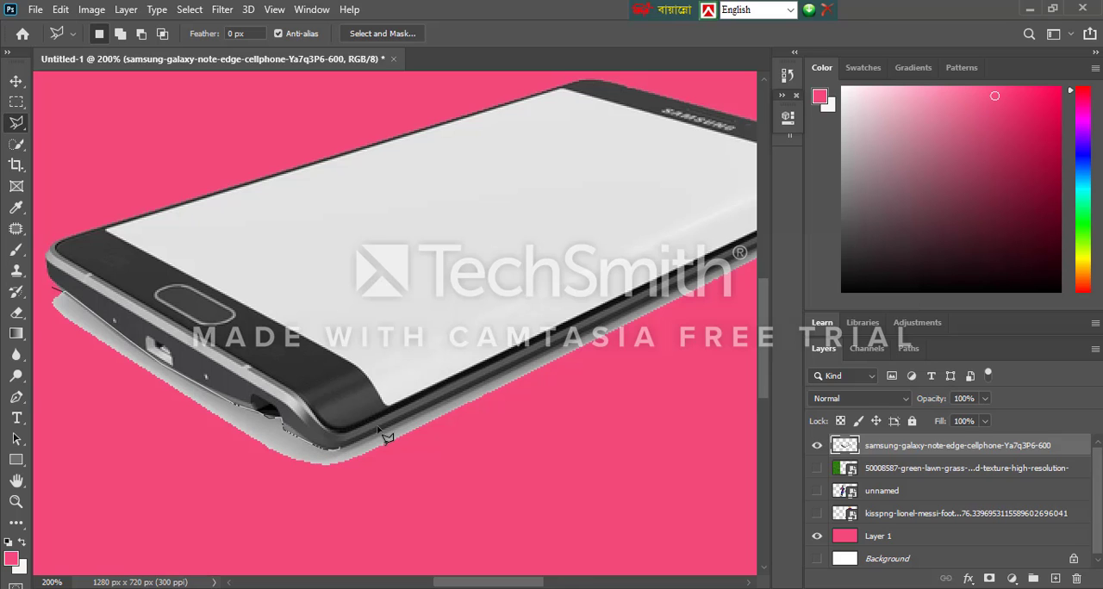
{"action": "scroll", "coordinate": [344, 448], "scroll_direction": "right", "scroll_amount": 5}
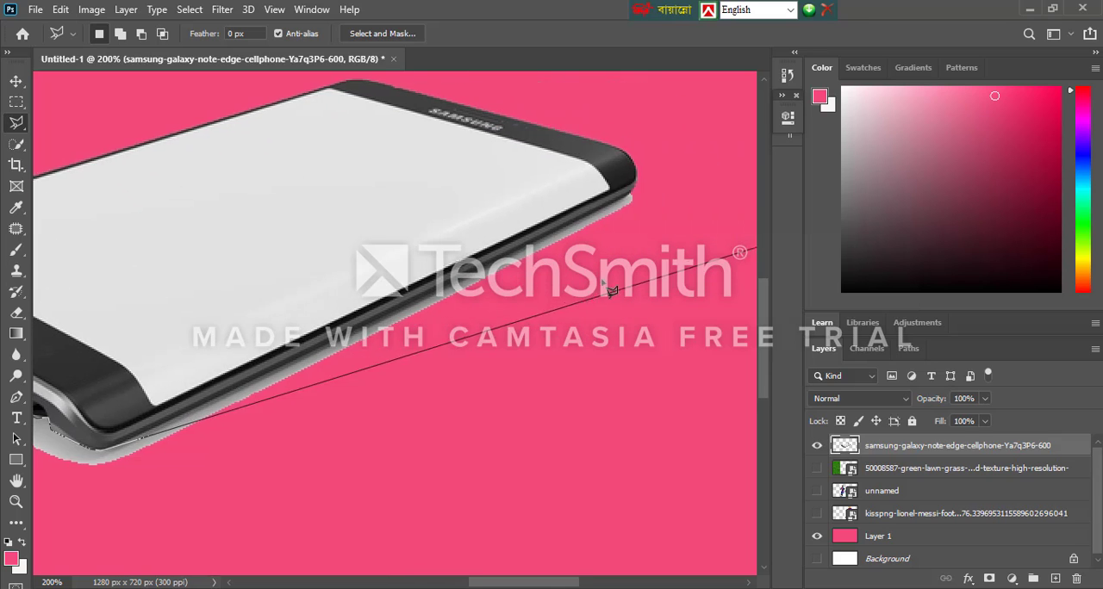
{"action": "left_click", "coordinate": [248, 384]}
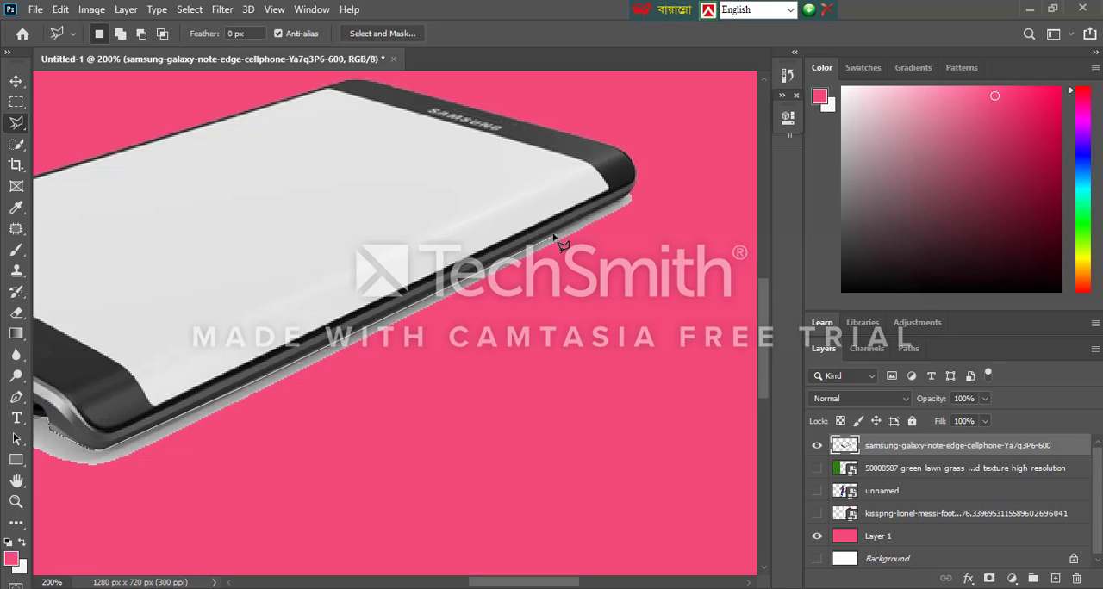
{"action": "left_click", "coordinate": [629, 197]}
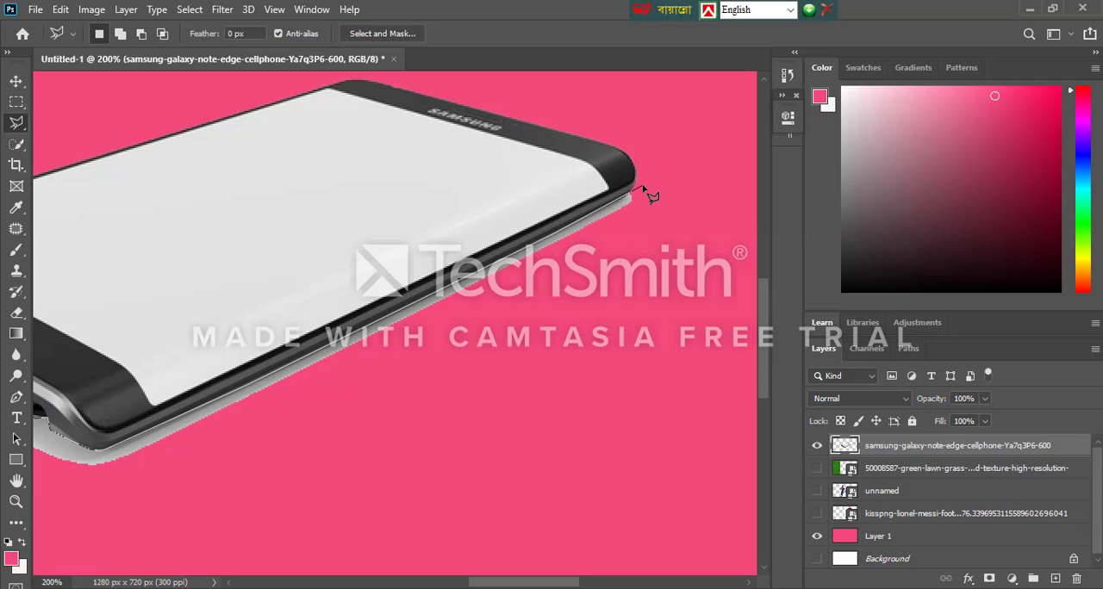
{"action": "left_click", "coordinate": [706, 261]}
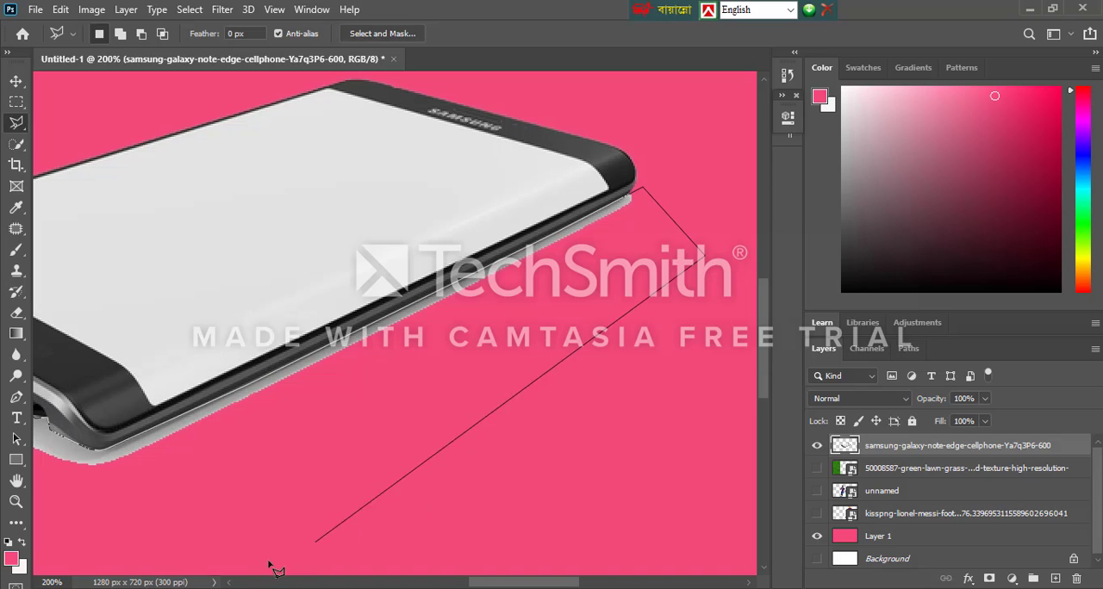
{"action": "left_click", "coordinate": [257, 556]}
{"action": "left_click", "coordinate": [87, 525]}
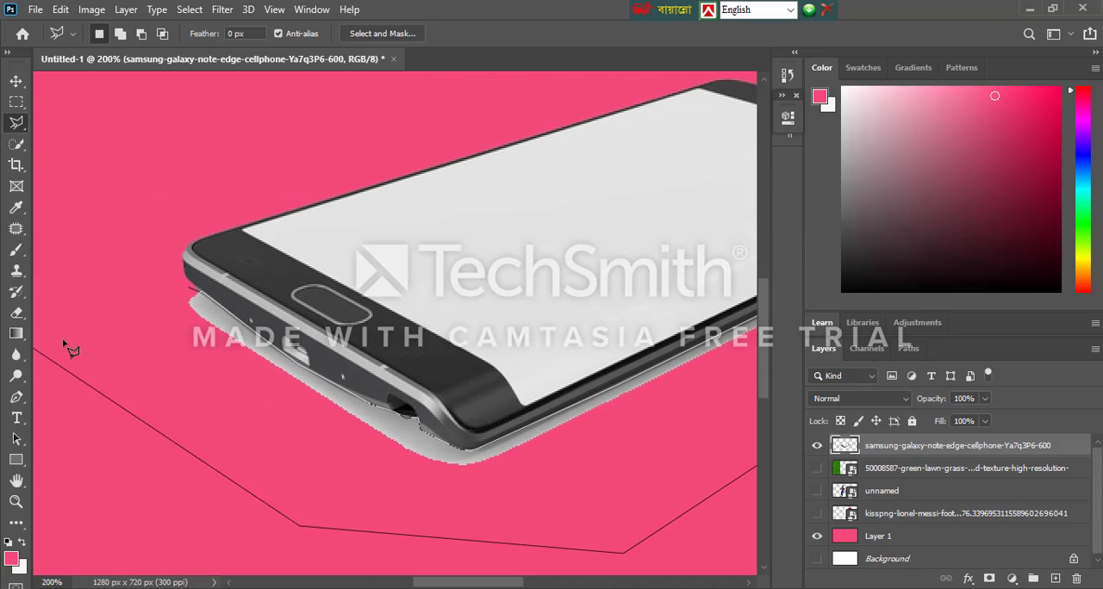
{"action": "left_click", "coordinate": [93, 326]}
{"action": "left_click", "coordinate": [184, 296]}
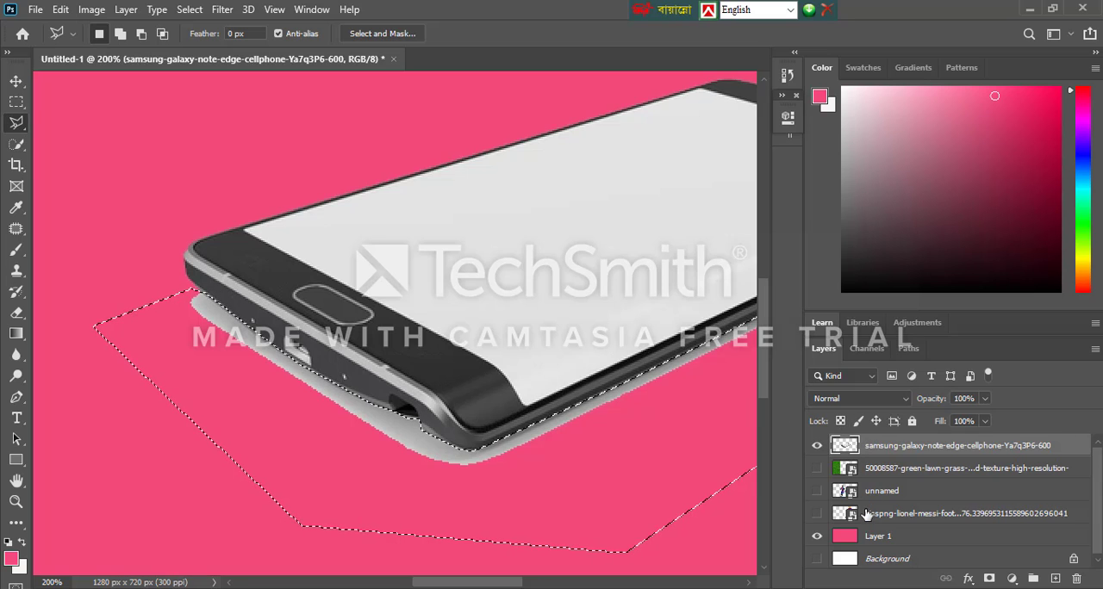
{"action": "key", "text": "Delete"}
{"action": "key", "text": "ctrl+d"}
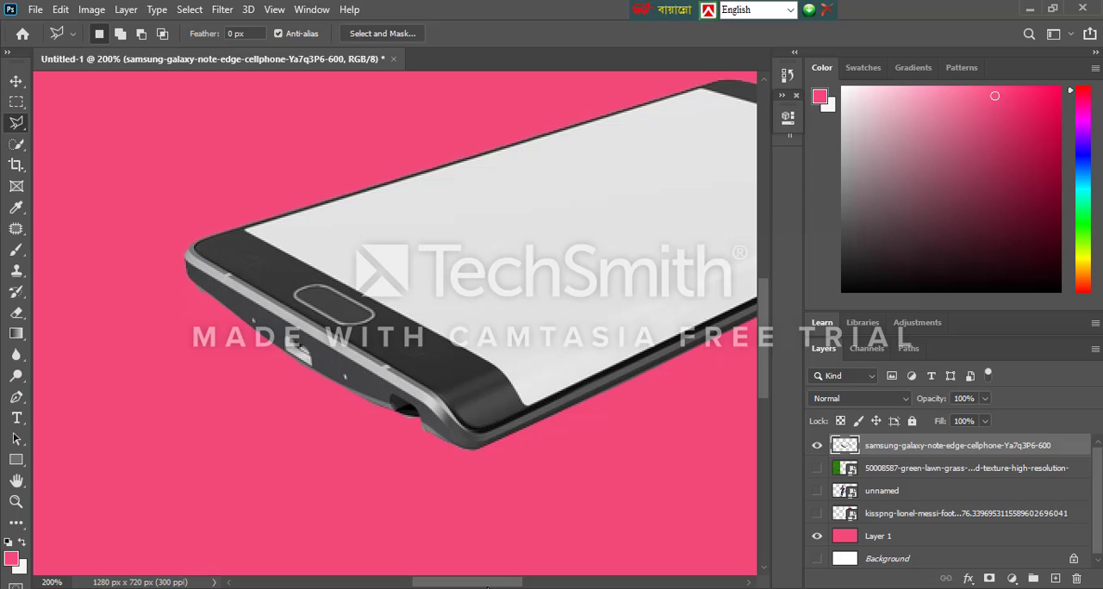
Select the phone's blank screen with the Magic Wand tool and copy it to a new layer
{"action": "key", "text": "ctrl+minus"}
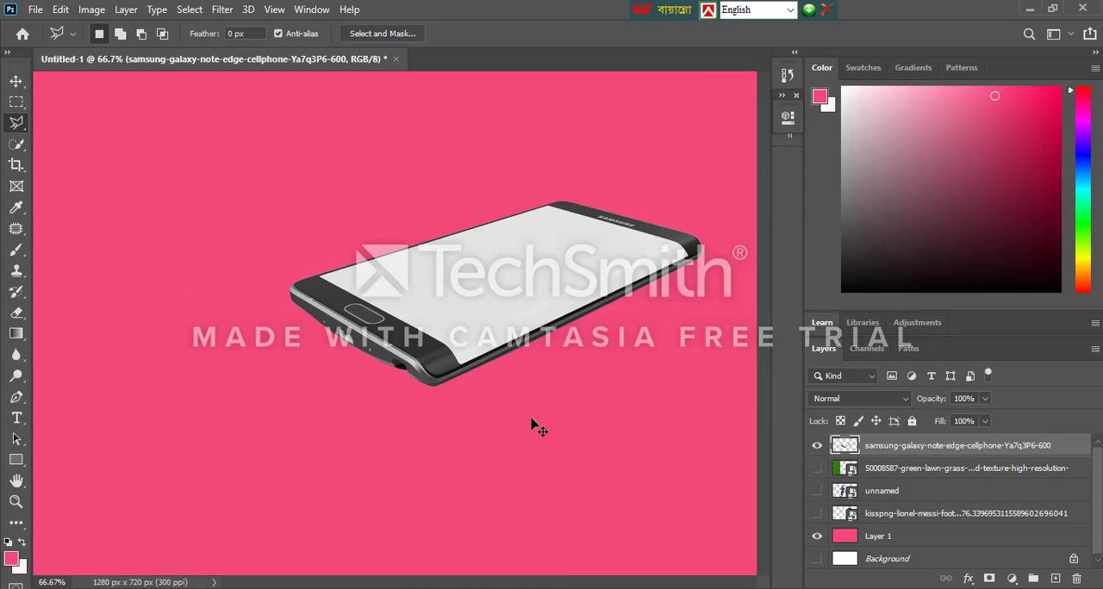
{"action": "key", "text": "ctrl+minus"}
{"action": "left_click", "coordinate": [16, 81]}
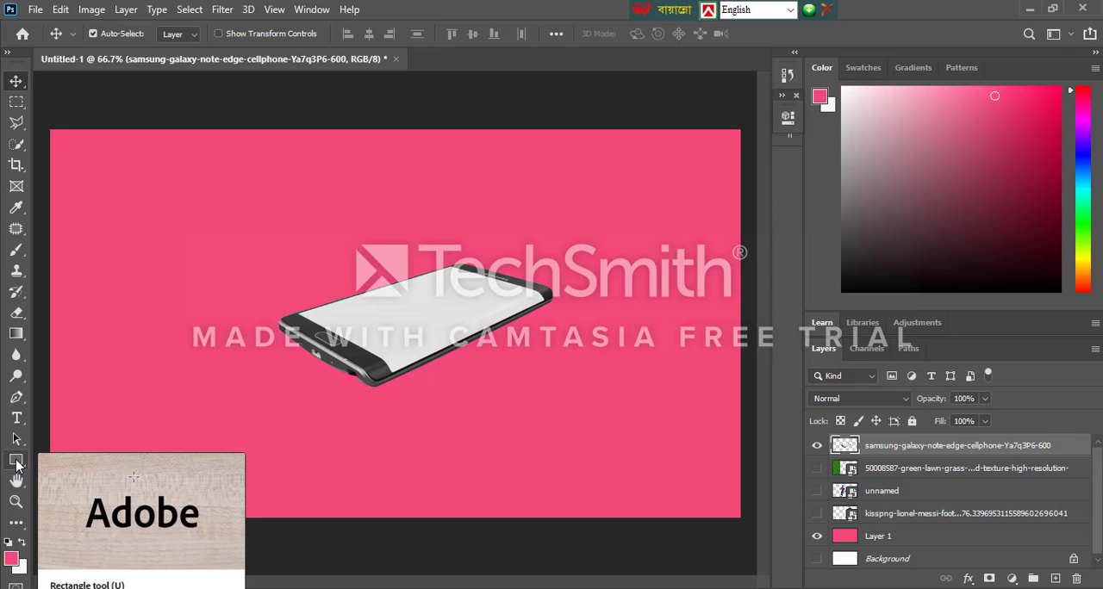
{"action": "left_click", "coordinate": [16, 145]}
{"action": "right_click", "coordinate": [15, 152]}
{"action": "left_click", "coordinate": [69, 172]}
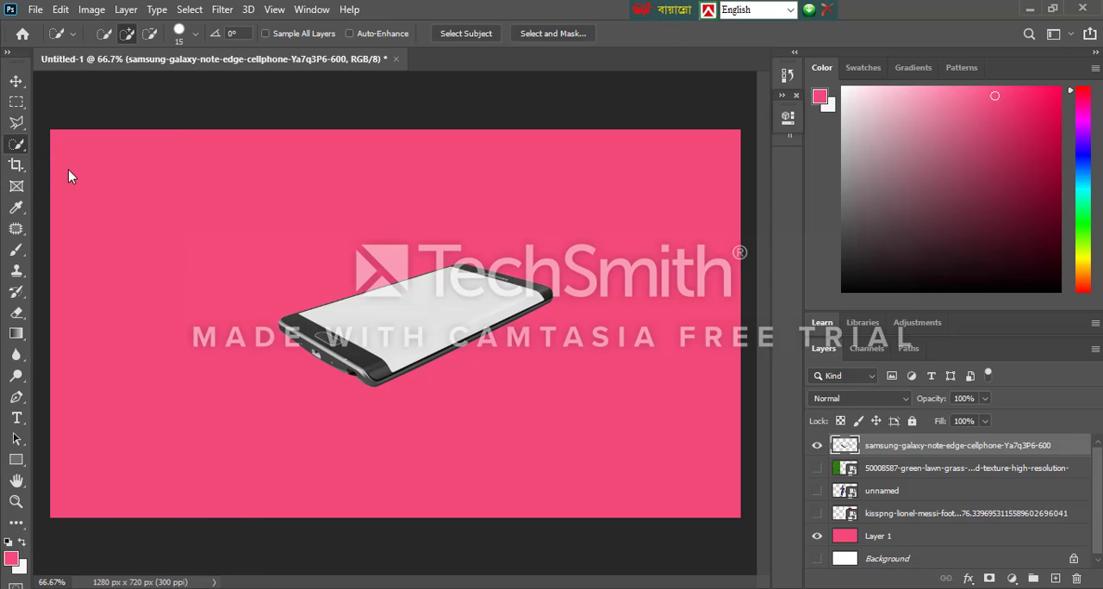
{"action": "left_click", "coordinate": [430, 319]}
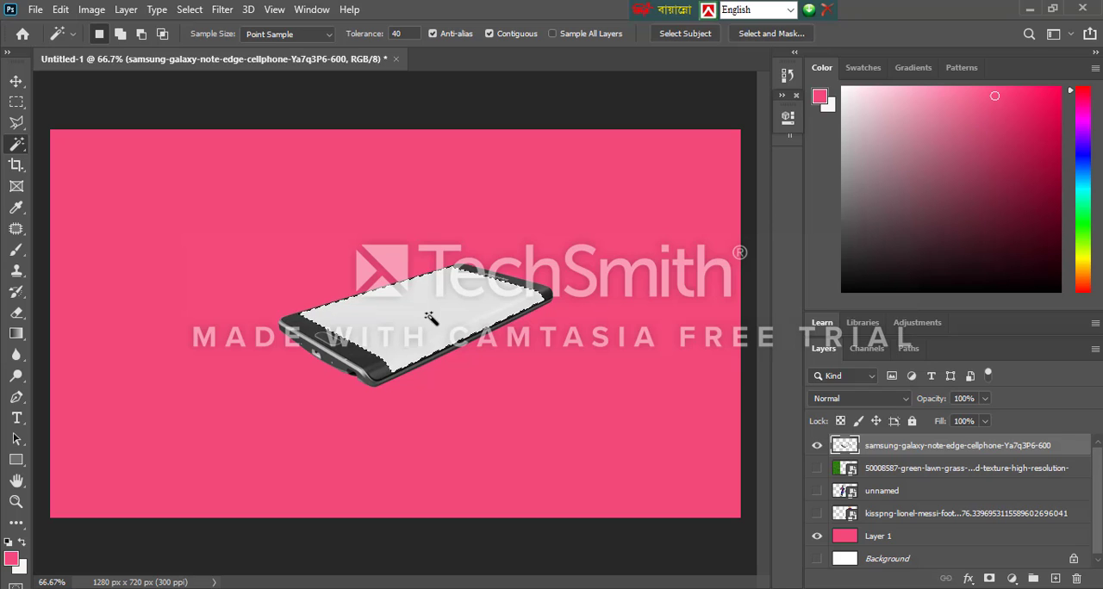
{"action": "key", "text": "ctrl+j"}
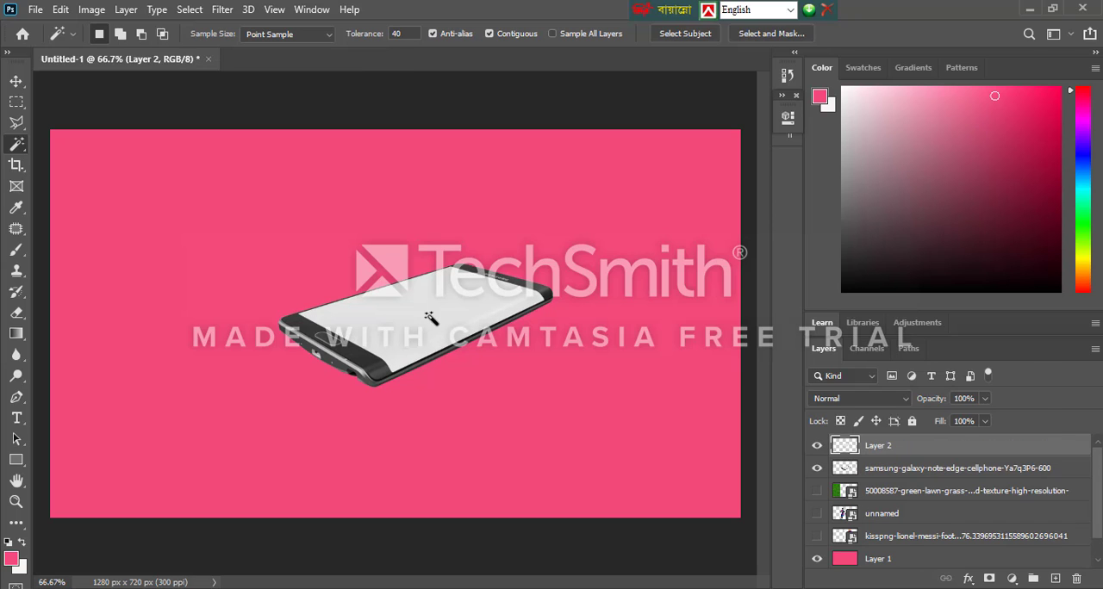
Show the green lawn grass layer and move it to the top of the layer stack, above Layer 2
{"action": "left_click", "coordinate": [16, 81]}
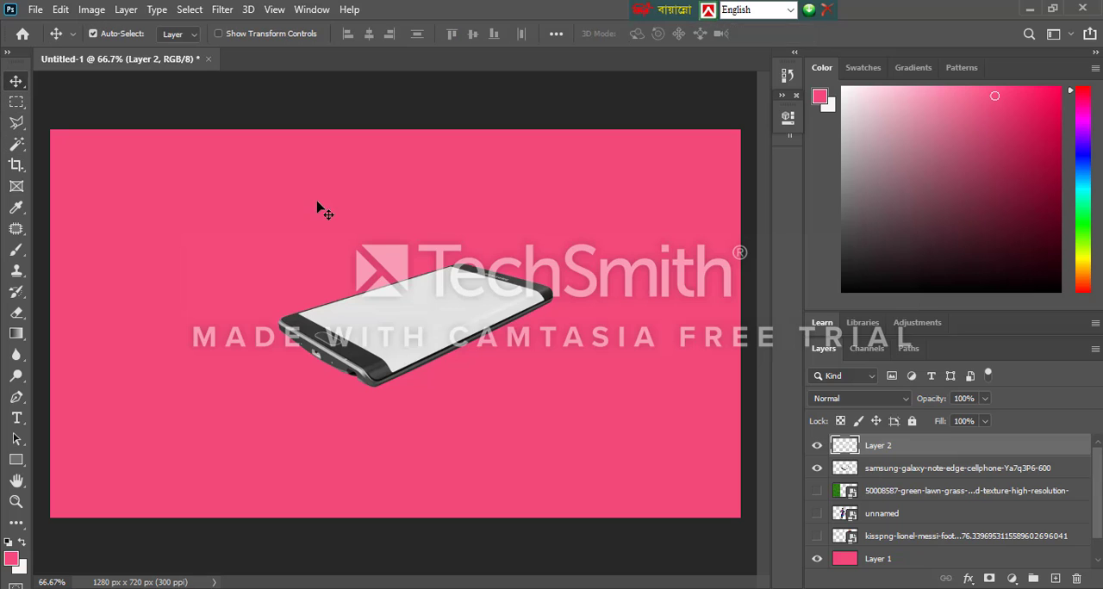
{"action": "left_click", "coordinate": [817, 491]}
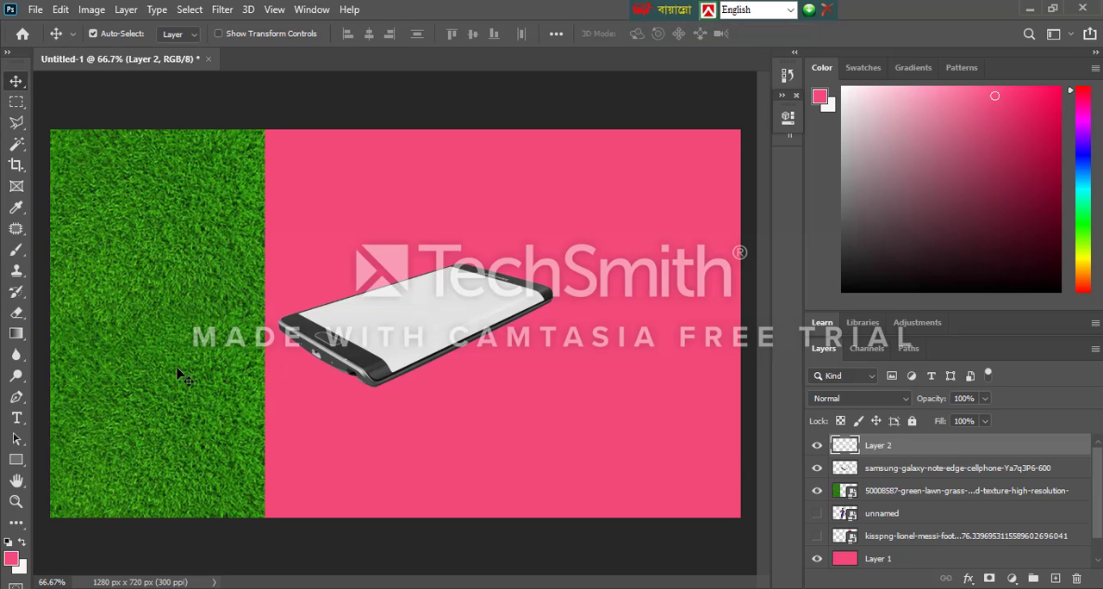
{"action": "left_click_drag", "start_coordinate": [888, 496], "coordinate": [884, 444]}
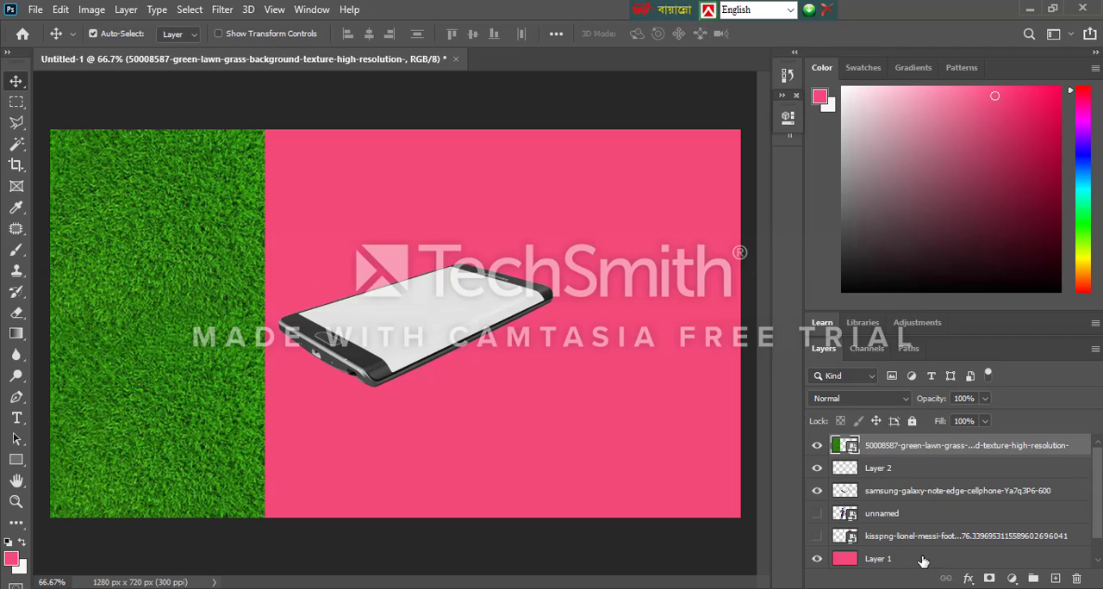
Hide the pink Layer 1 and show the white Background layer behind the phone
{"action": "scroll", "coordinate": [923, 556], "scroll_direction": "down", "scroll_amount": 1}
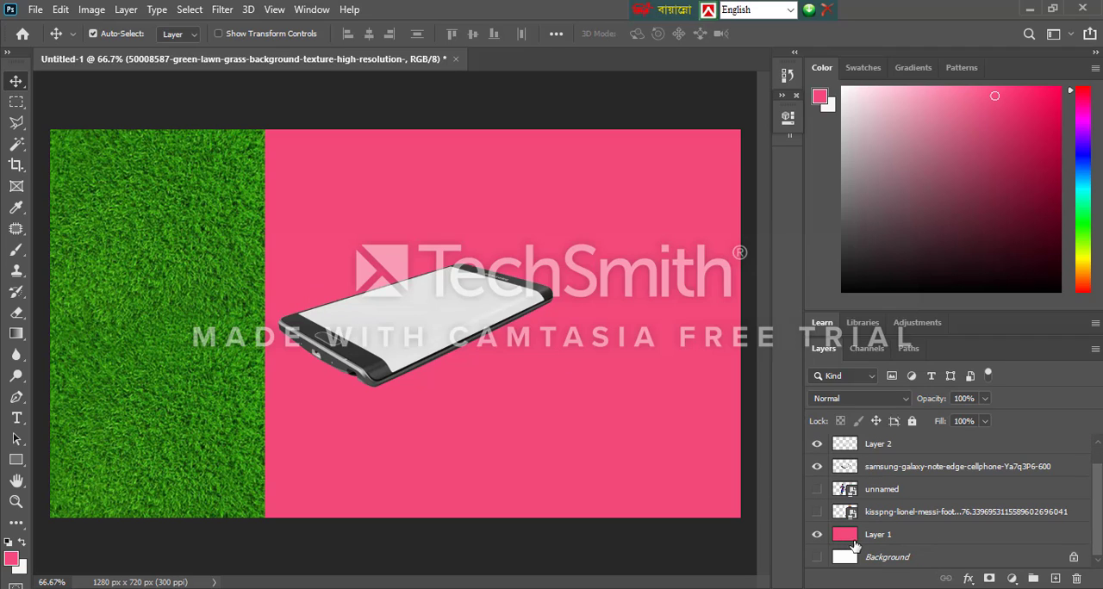
{"action": "left_click", "coordinate": [817, 535]}
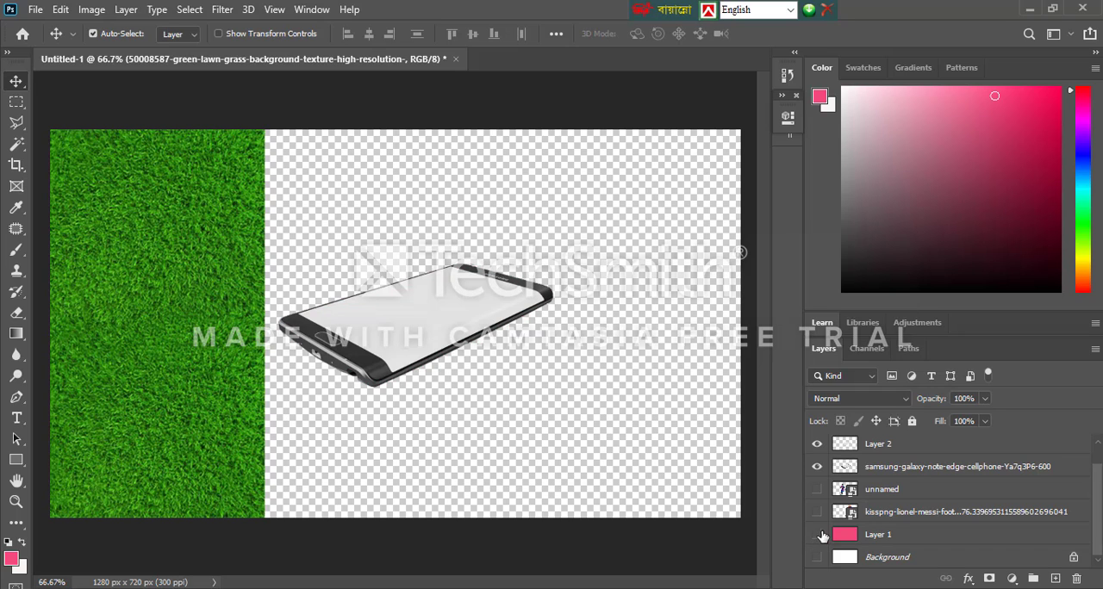
{"action": "left_click", "coordinate": [817, 557]}
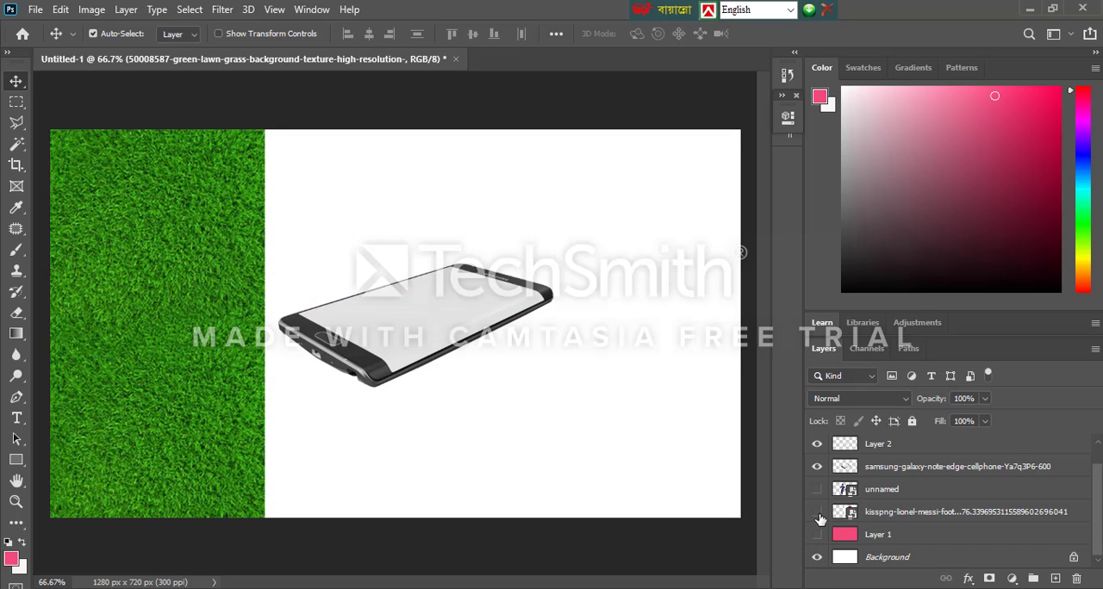
{"action": "right_click", "coordinate": [857, 538]}
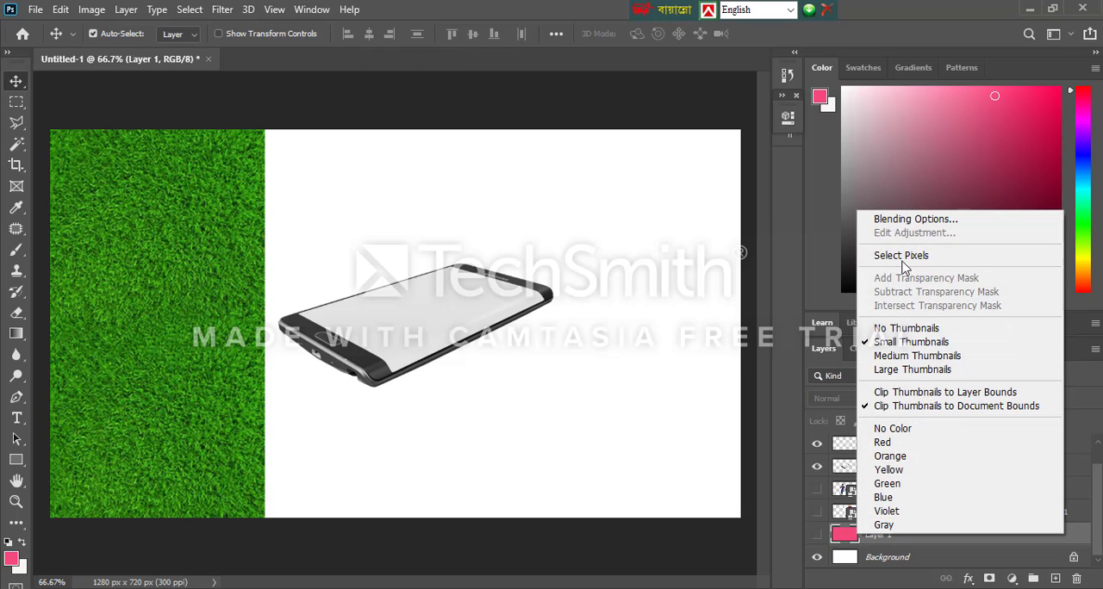
{"action": "left_click", "coordinate": [828, 438]}
Move the grass image over the phone near the canvas centre and show the pink Layer 1 again
{"action": "left_click_drag", "start_coordinate": [183, 354], "coordinate": [475, 383]}
{"action": "left_click", "coordinate": [816, 560]}
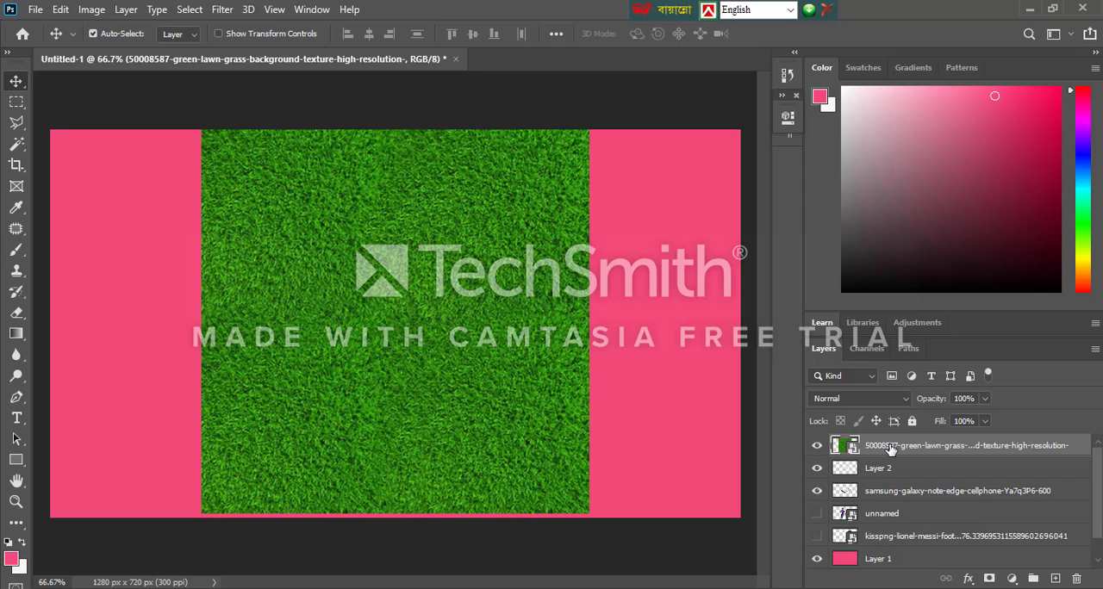
Move the grass layer beneath Layer 2 and load the outline of Layer 2 as a selection
{"action": "mouse_move", "coordinate": [890, 448]}
{"action": "left_mouse_down"}
{"action": "mouse_move", "coordinate": [907, 499]}
{"action": "mouse_move", "coordinate": [906, 454]}
{"action": "left_mouse_up"}
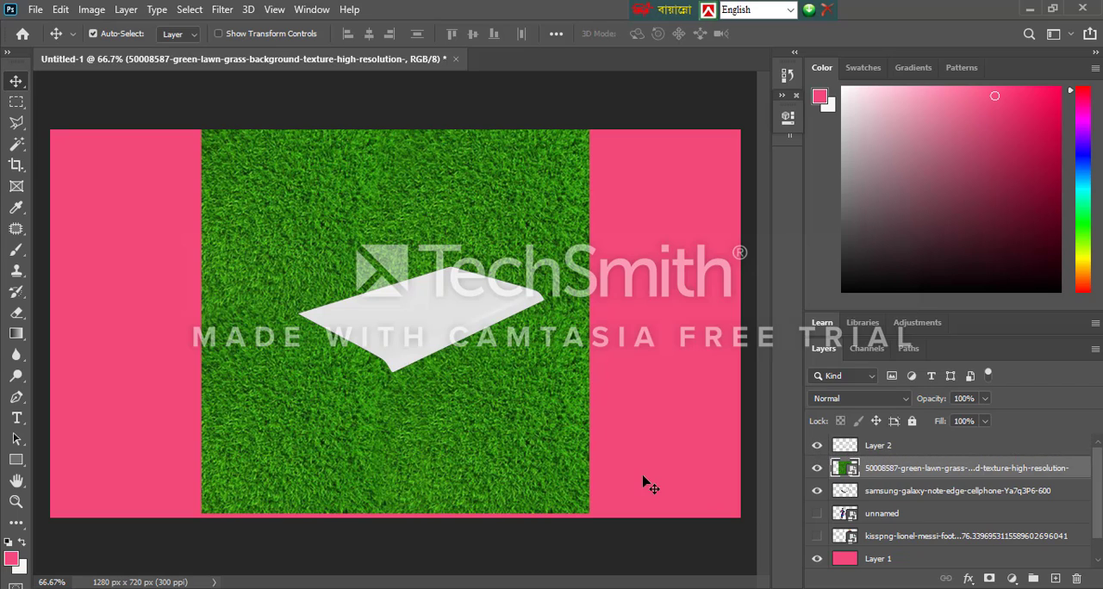
{"action": "left_click", "coordinate": [842, 496], "text": "ctrl"}
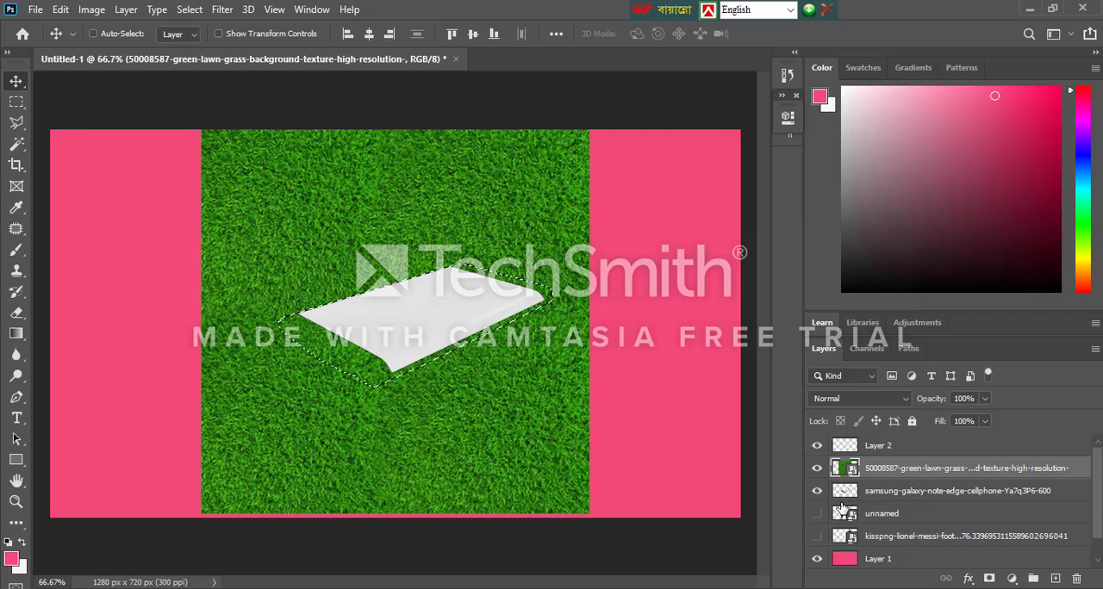
{"action": "left_click", "coordinate": [842, 474], "text": "ctrl"}
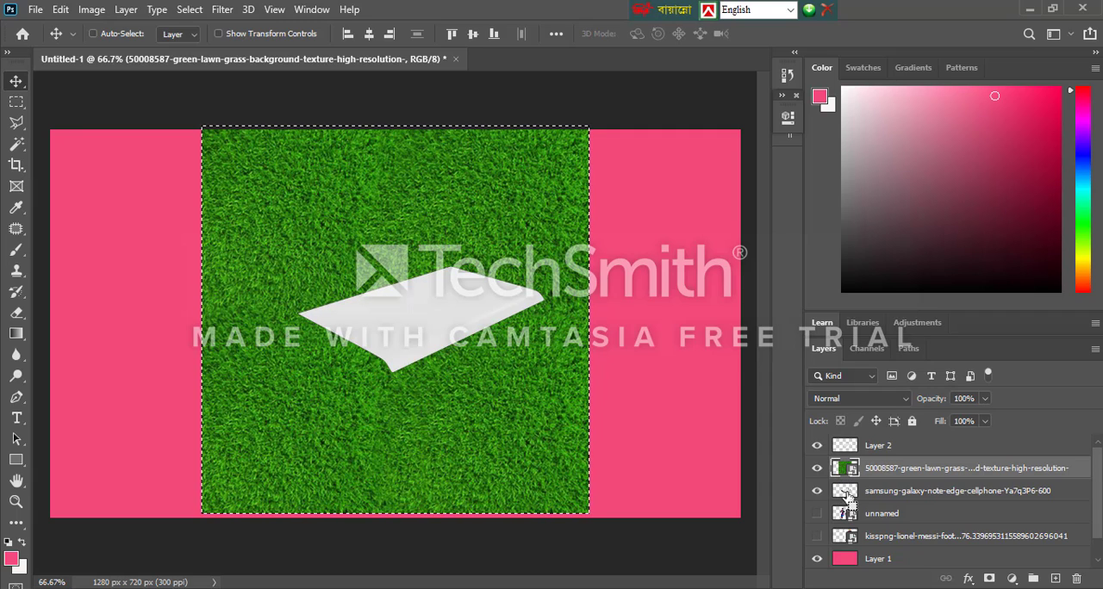
{"action": "left_click", "coordinate": [844, 449], "text": "ctrl"}
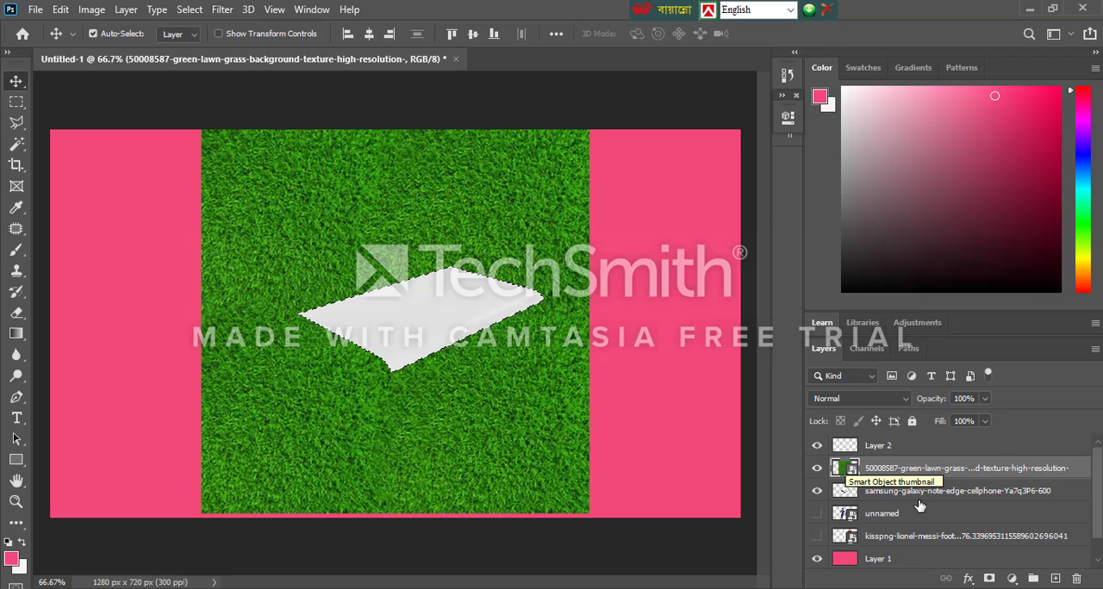
Try clipping the grass layer to the phone layer, undo the clipping mask and deselect
{"action": "left_click", "coordinate": [879, 492]}
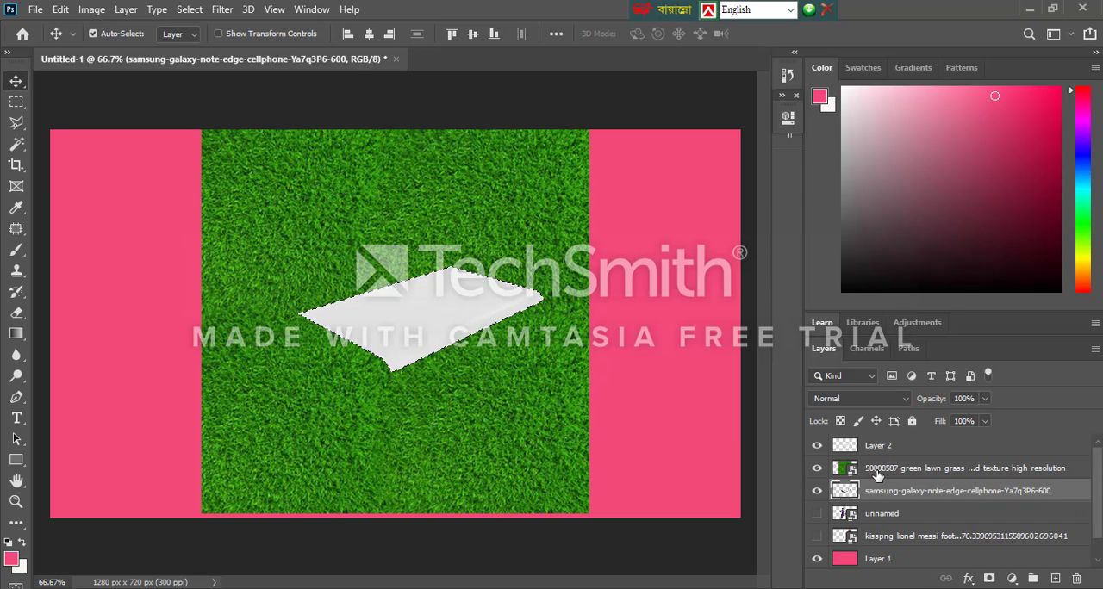
{"action": "right_click", "coordinate": [877, 472]}
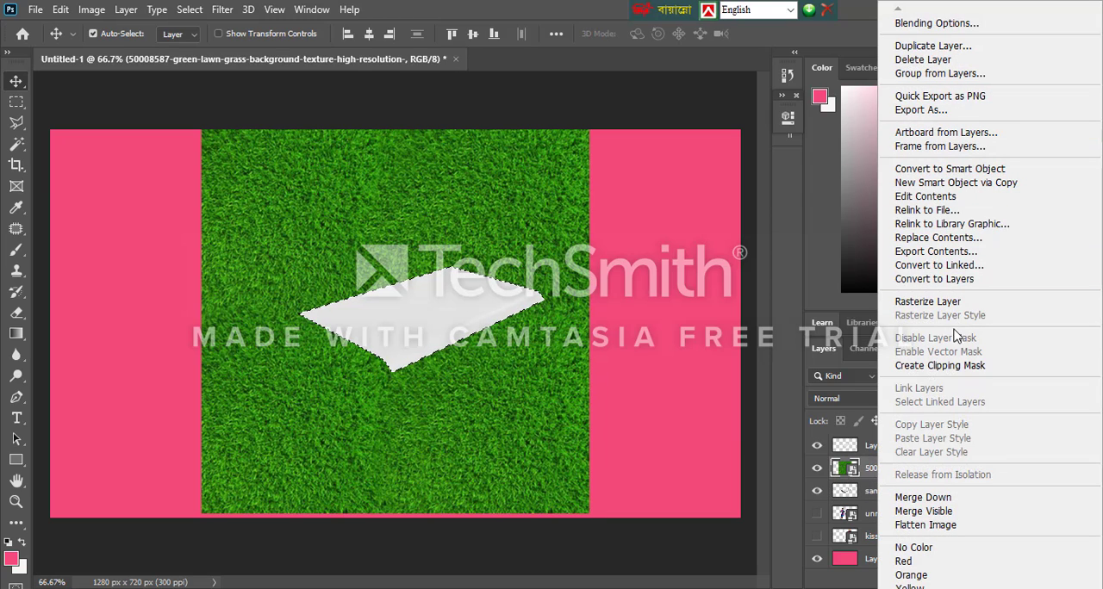
{"action": "left_click", "coordinate": [950, 366]}
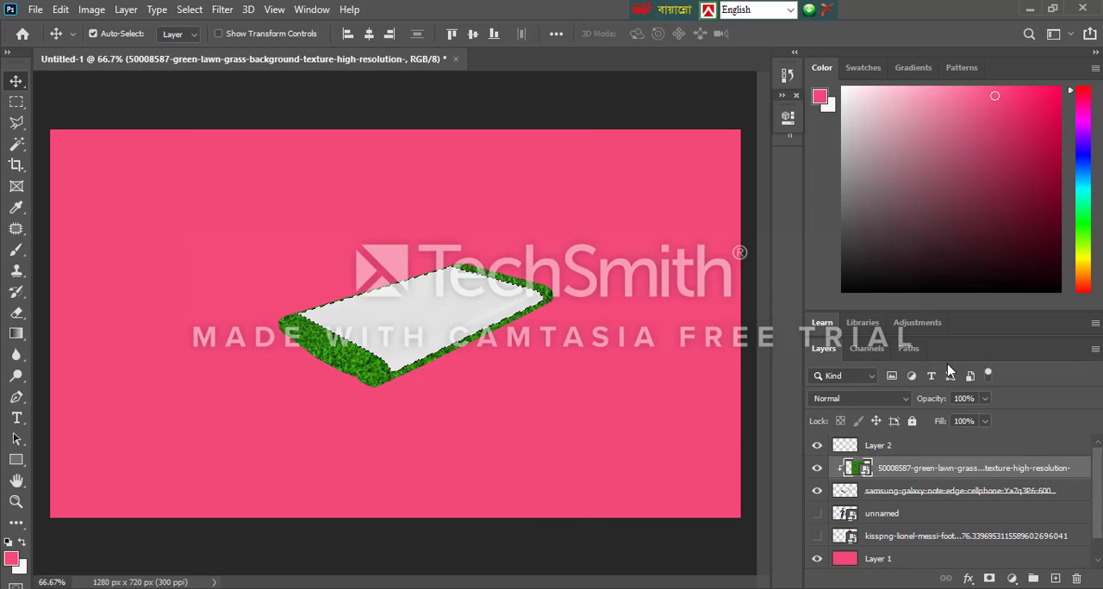
{"action": "key", "text": "ctrl+z"}
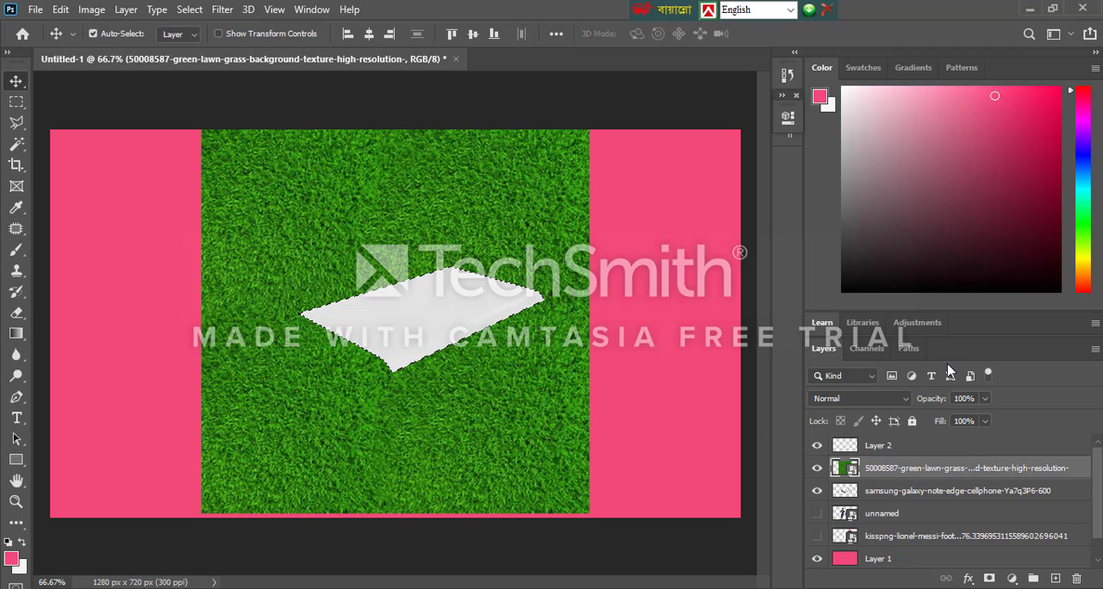
{"action": "key", "text": "ctrl+d"}
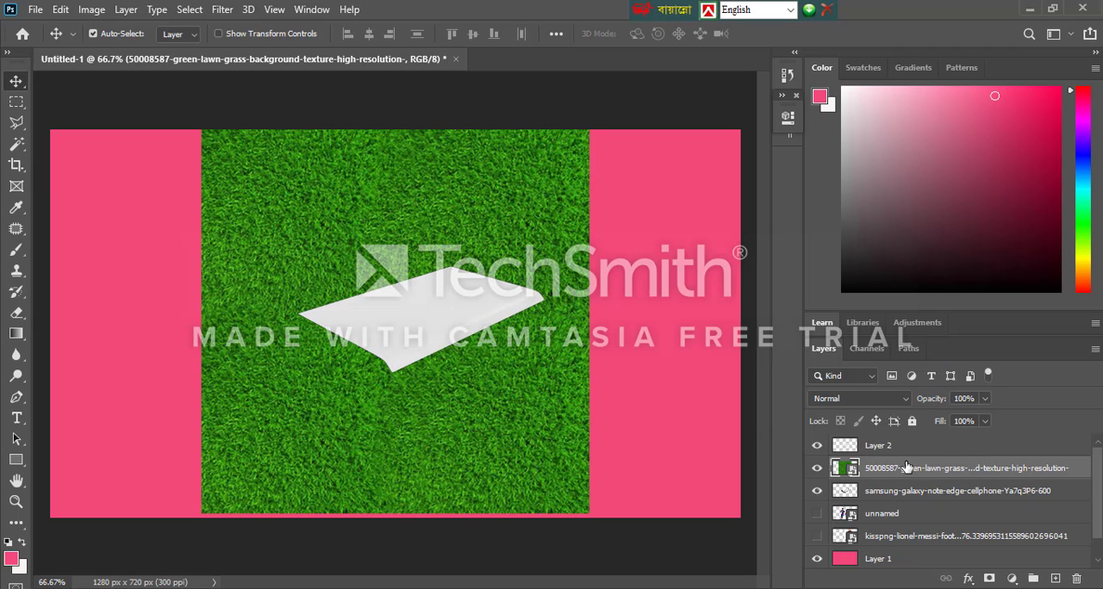
Move the grass layer to the top of the stack and load the outline of Layer 2 as a selection
{"action": "left_click_drag", "start_coordinate": [901, 478], "coordinate": [905, 507]}
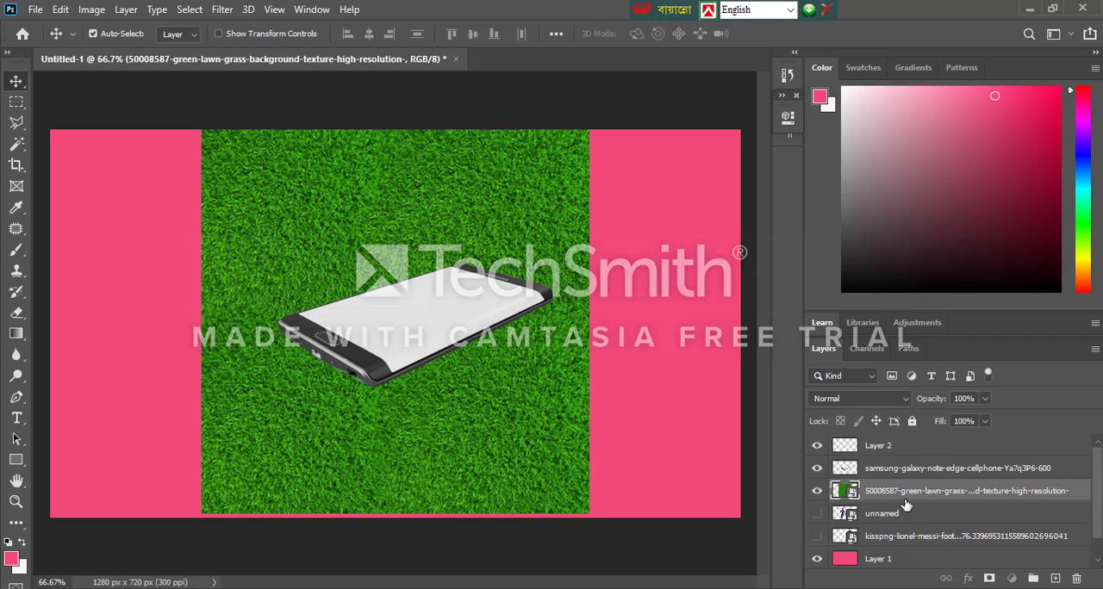
{"action": "left_click_drag", "start_coordinate": [892, 492], "coordinate": [883, 444]}
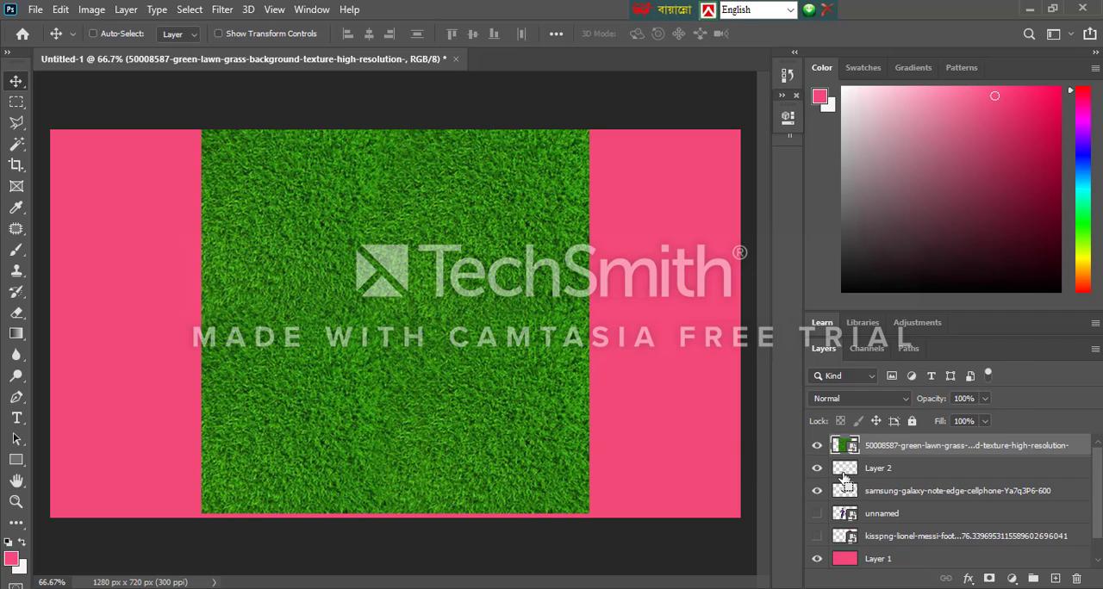
{"action": "left_click", "coordinate": [845, 479], "text": "ctrl"}
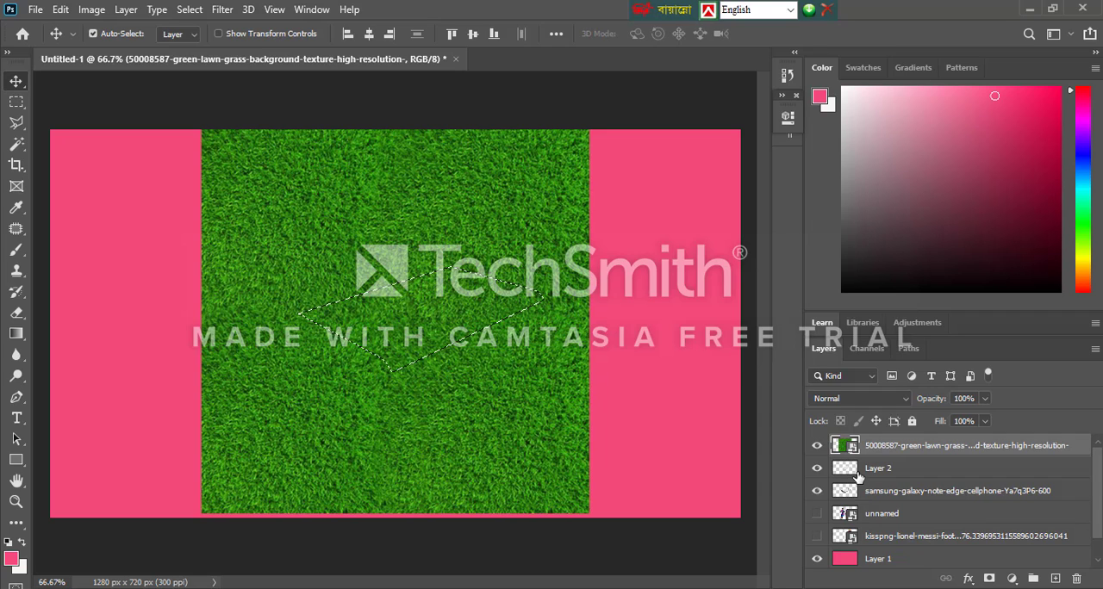
Try clipping masks on Layer 2 and the phone layer in turn, and remove both
{"action": "left_click", "coordinate": [857, 475]}
{"action": "right_click", "coordinate": [858, 475]}
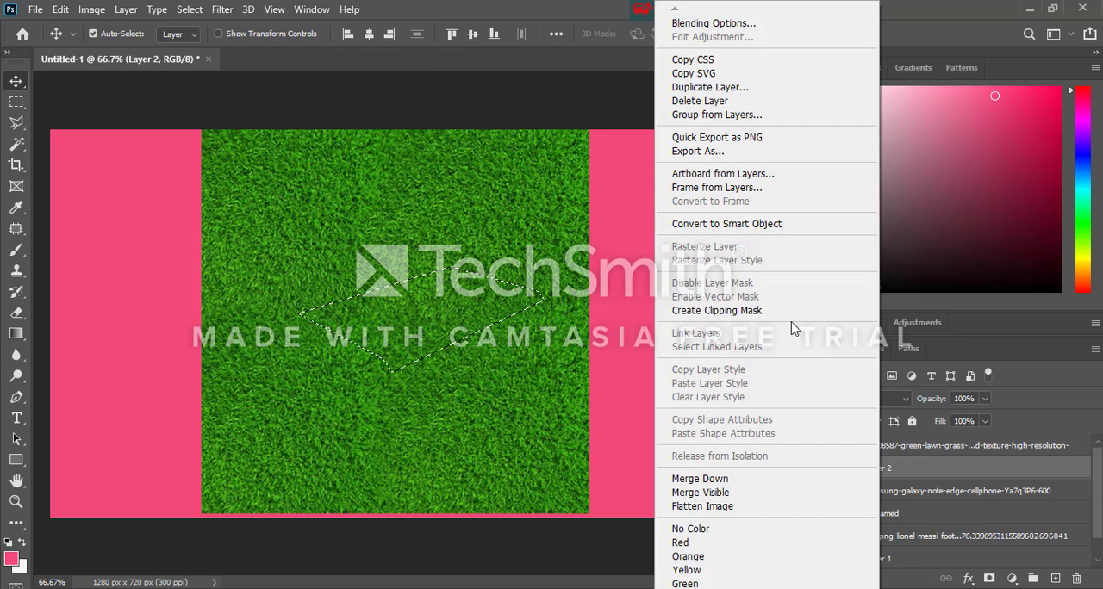
{"action": "left_click", "coordinate": [755, 312]}
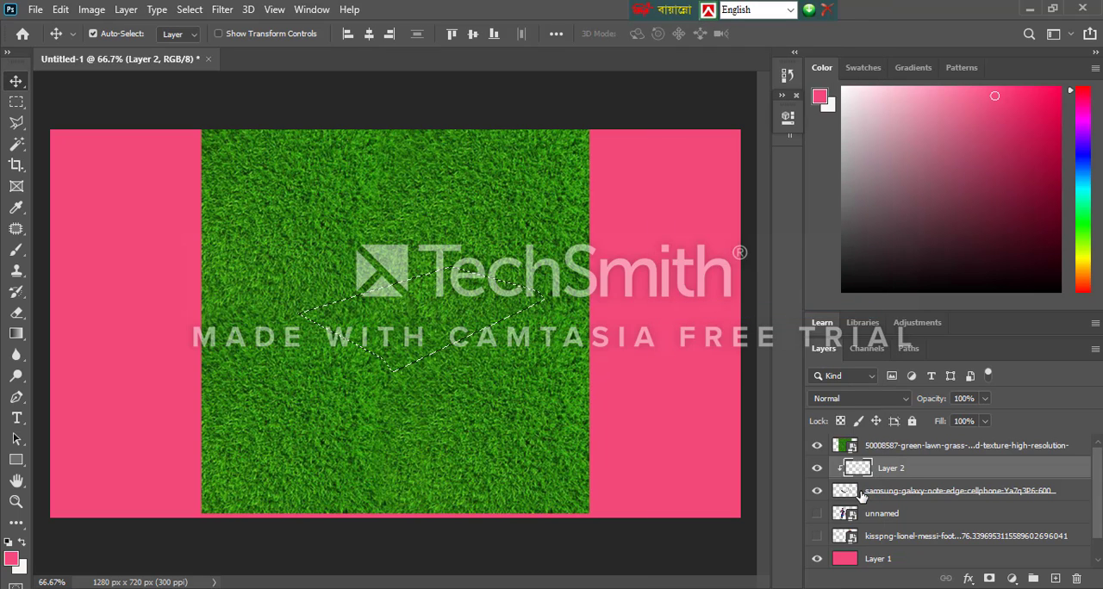
{"action": "key", "text": "ctrl+alt+g"}
{"action": "left_click", "coordinate": [892, 500]}
{"action": "right_click", "coordinate": [892, 499]}
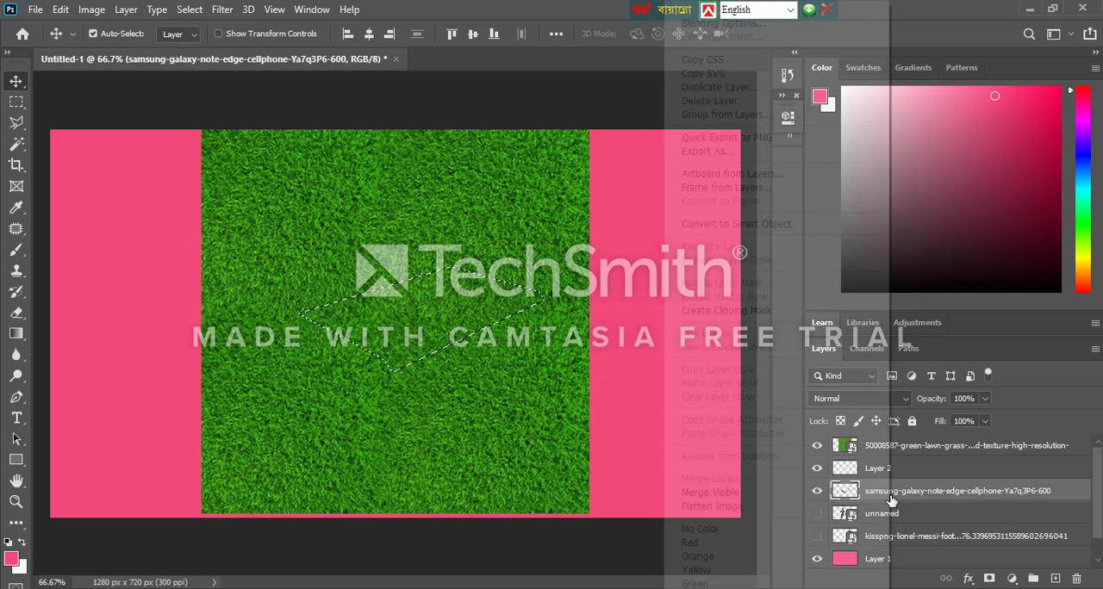
{"action": "left_click", "coordinate": [758, 312]}
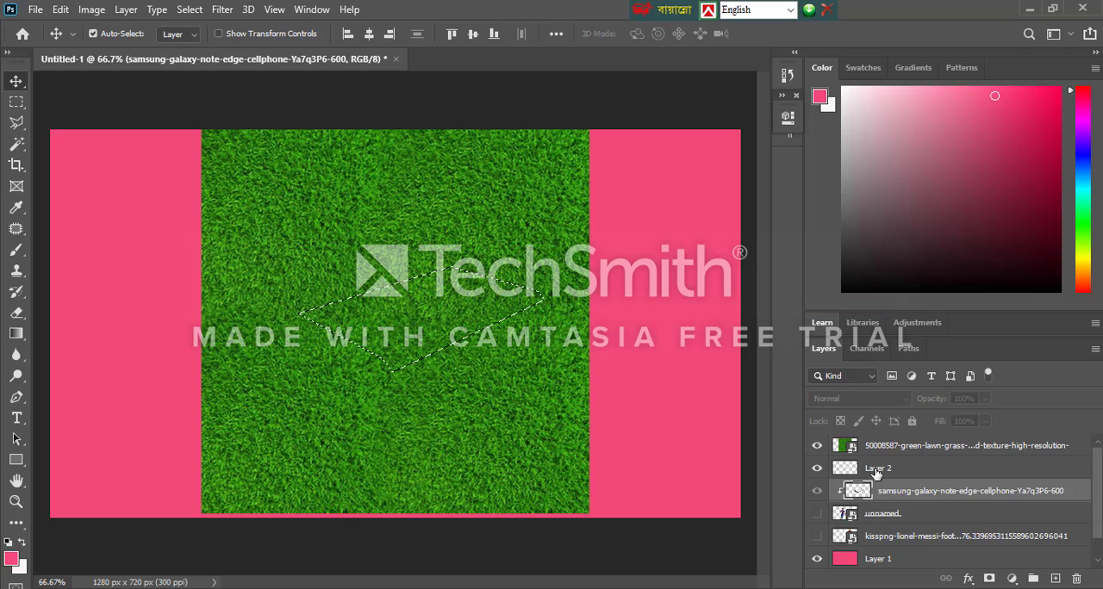
{"action": "key", "text": "ctrl+z"}
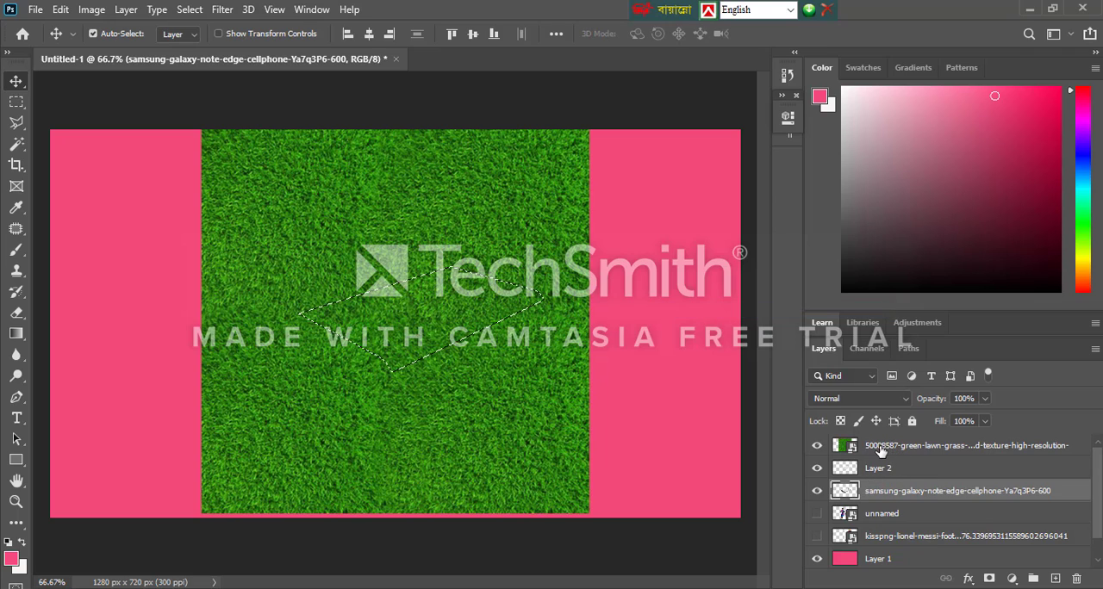
Rasterize the green lawn grass layer
{"action": "left_click", "coordinate": [881, 452]}
{"action": "right_click", "coordinate": [883, 458]}
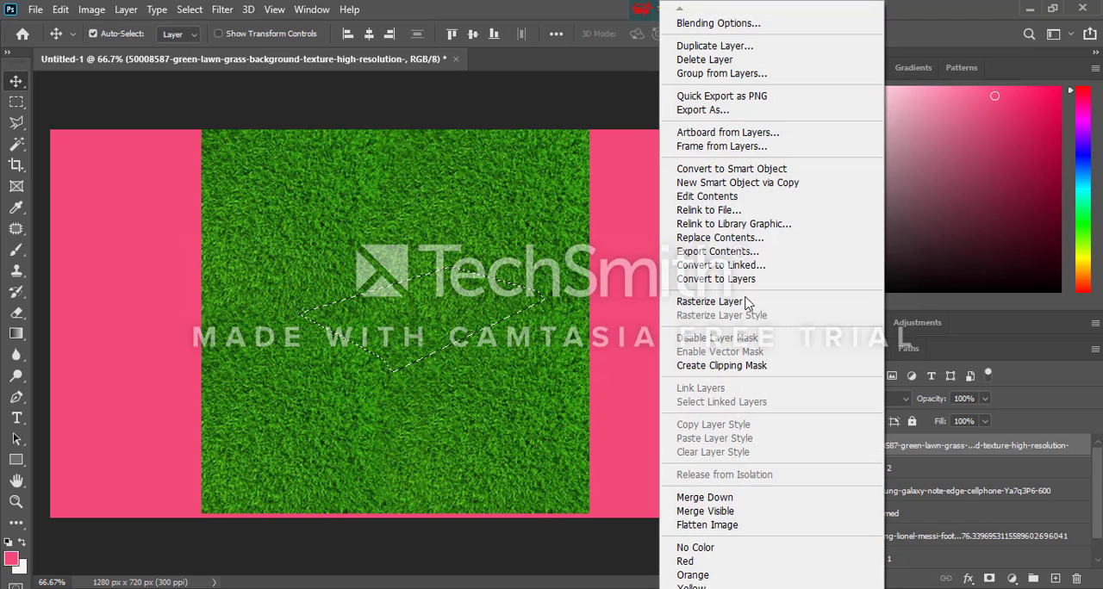
{"action": "left_click", "coordinate": [746, 303]}
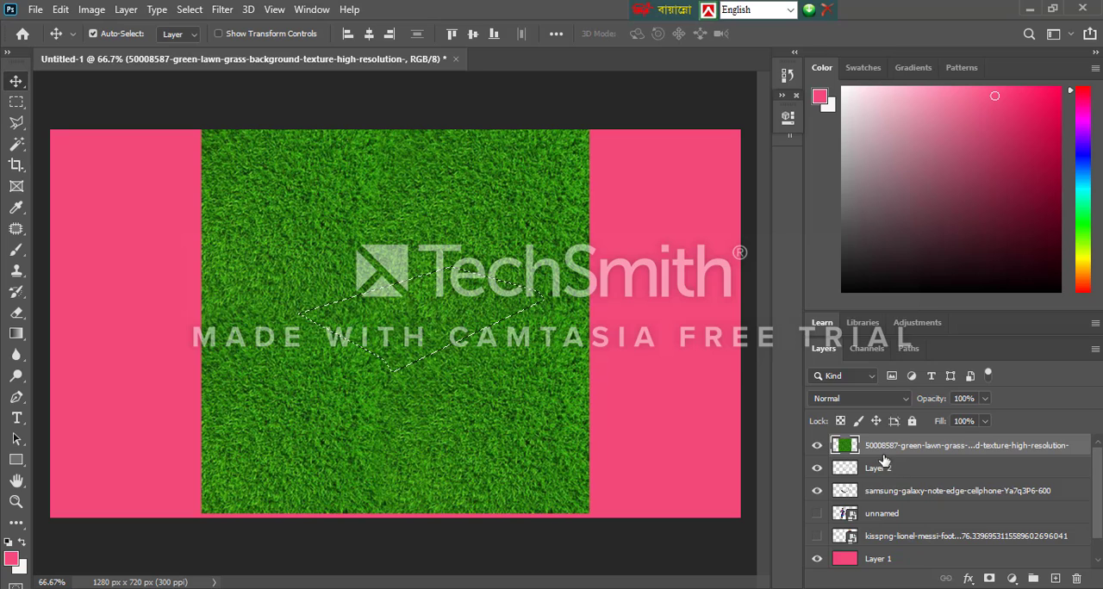
Try clipping Layer 2 to the phone layer and undo the clipping mask
{"action": "right_click", "coordinate": [882, 472]}
{"action": "left_click", "coordinate": [747, 316]}
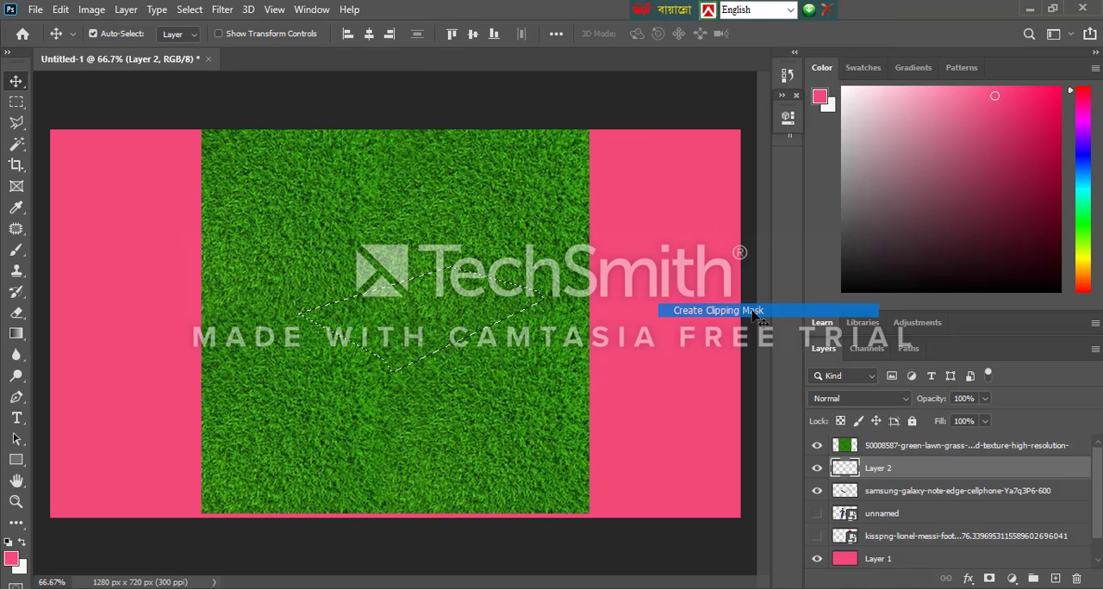
{"action": "key", "text": "ctrl+z"}
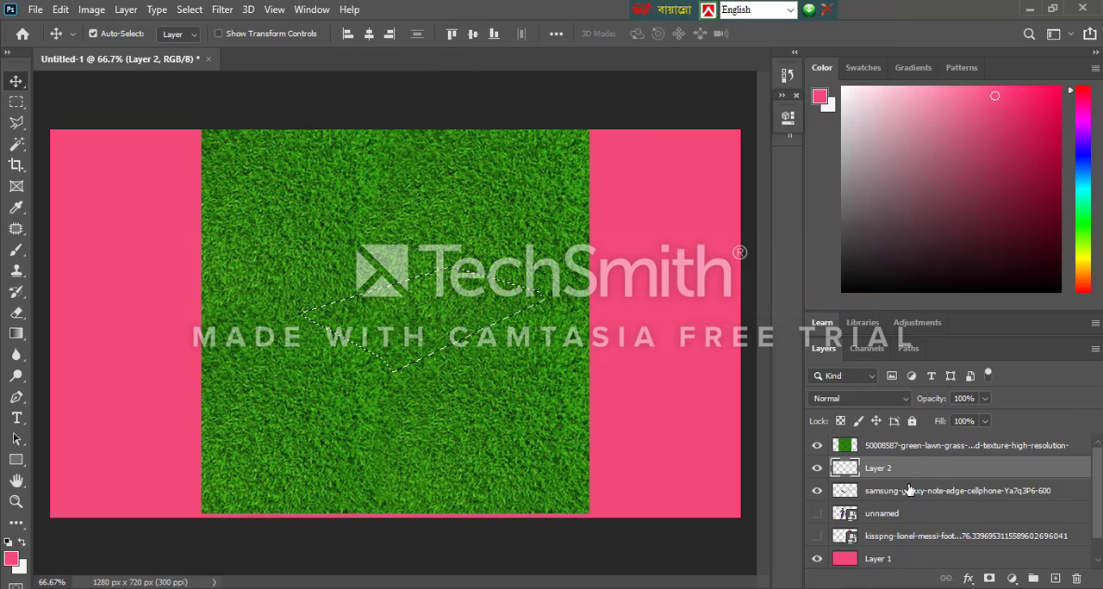
Copy the grass inside the phone-screen selection to a new layer above the grass layer
{"action": "right_click", "coordinate": [875, 493]}
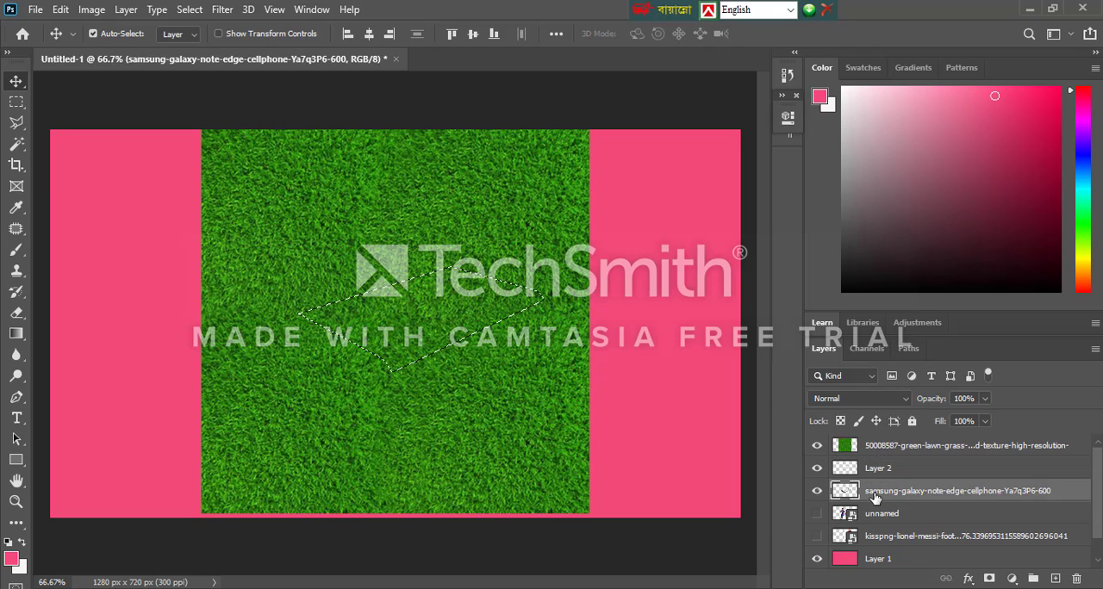
{"action": "left_click", "coordinate": [918, 312]}
{"action": "key", "text": "ctrl+shift+z"}
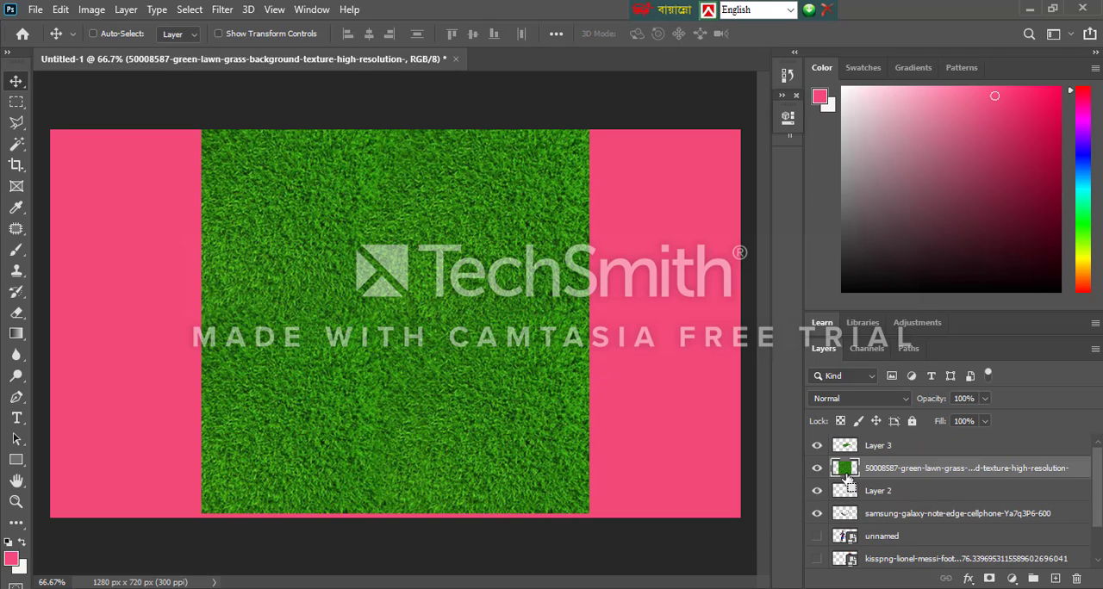
Load the outline of Layer 3 as a selection and copy its screen-shaped grass to another new layer
{"action": "left_click", "coordinate": [845, 472], "text": "ctrl"}
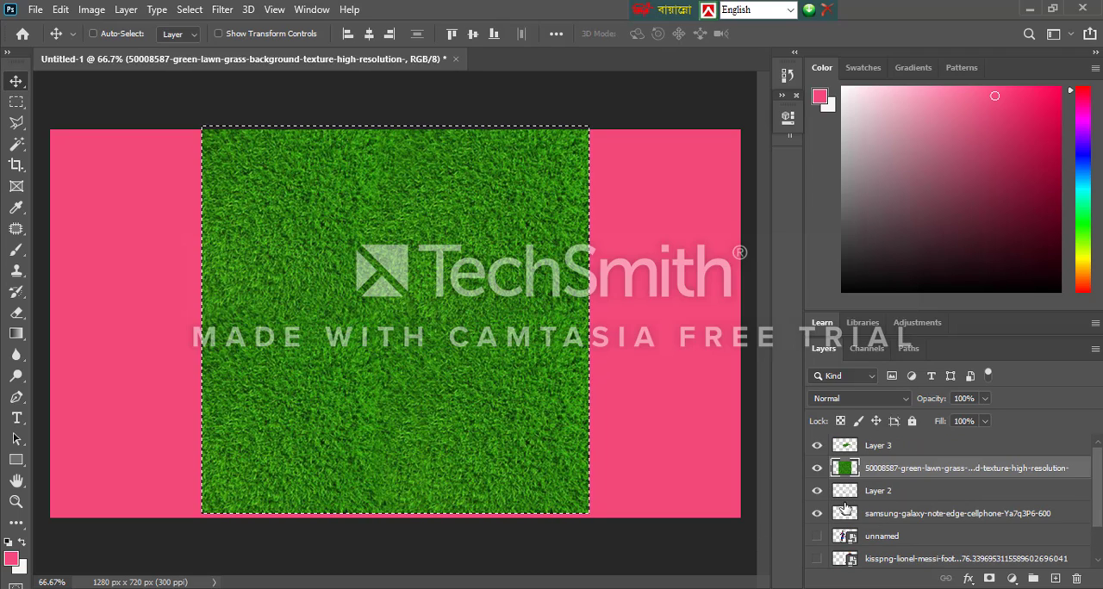
{"action": "left_click", "coordinate": [849, 493]}
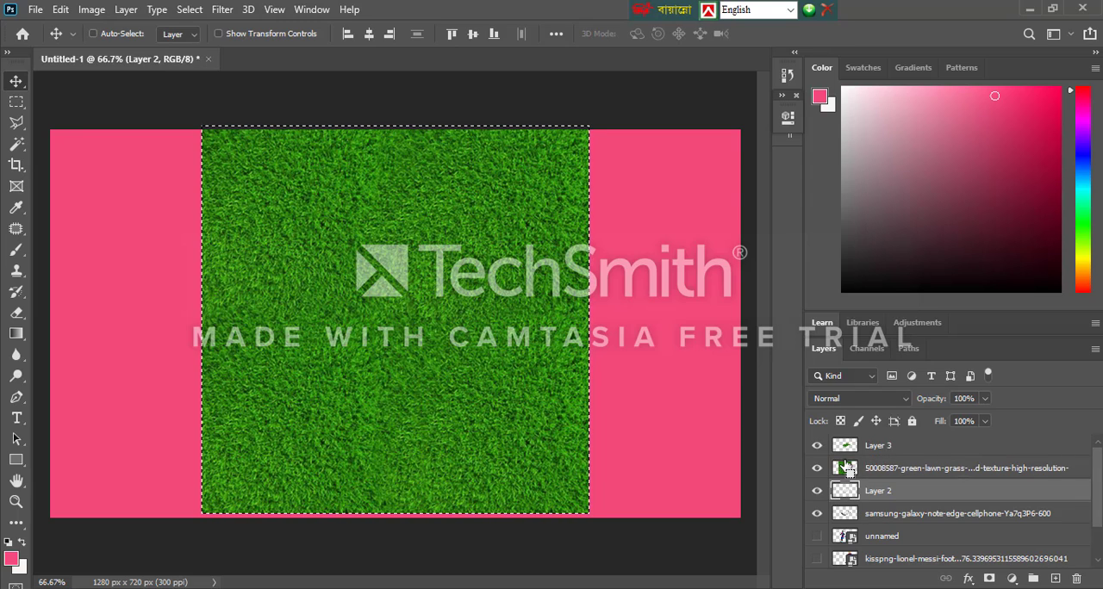
{"action": "left_click", "coordinate": [845, 454]}
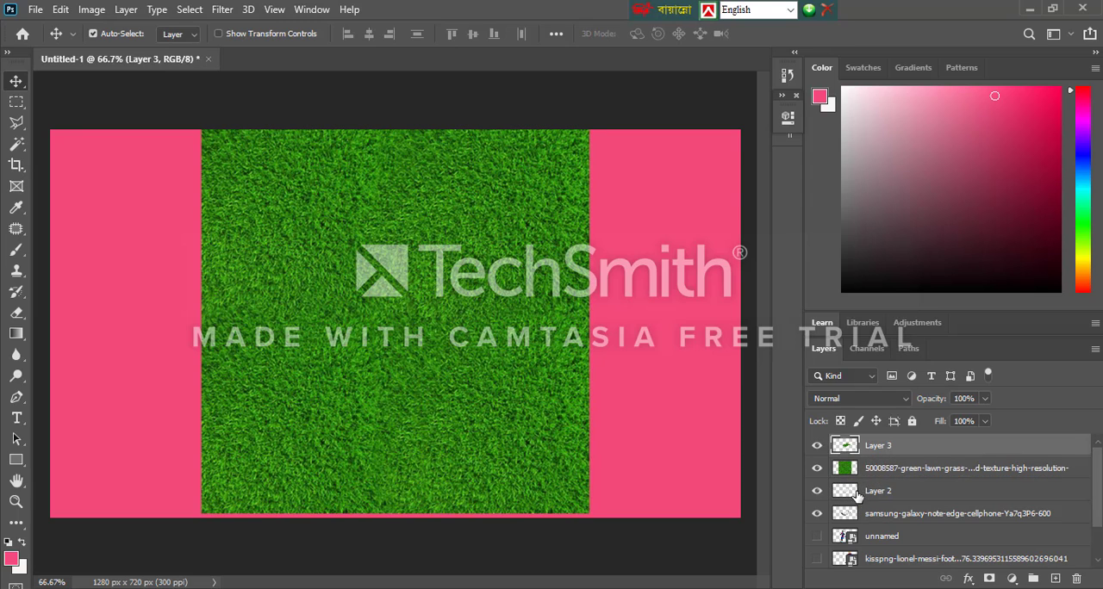
{"action": "left_click", "coordinate": [847, 449], "text": "ctrl"}
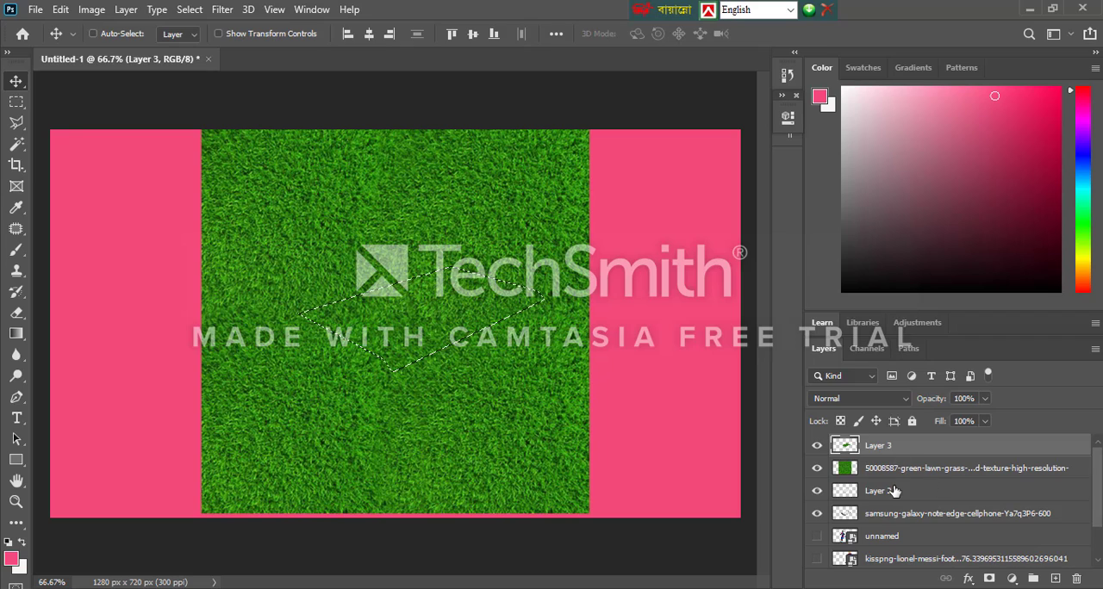
{"action": "key", "text": "ctrl+j"}
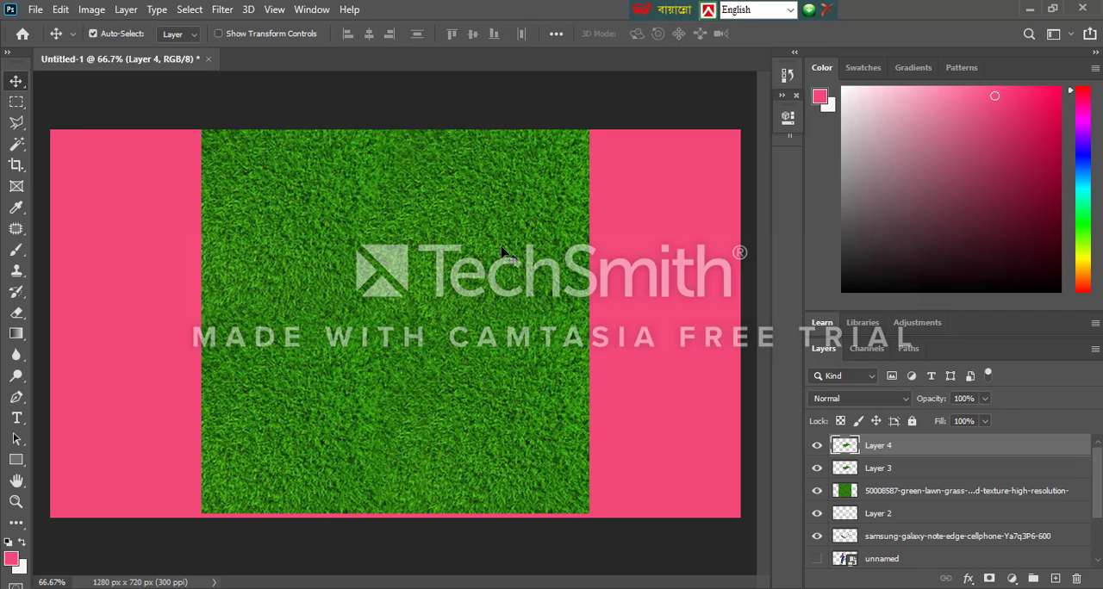
Hide the green lawn grass layer, merge Layer 3 and Layer 4, and undo a trial move of the merged grass
{"action": "left_click", "coordinate": [817, 491]}
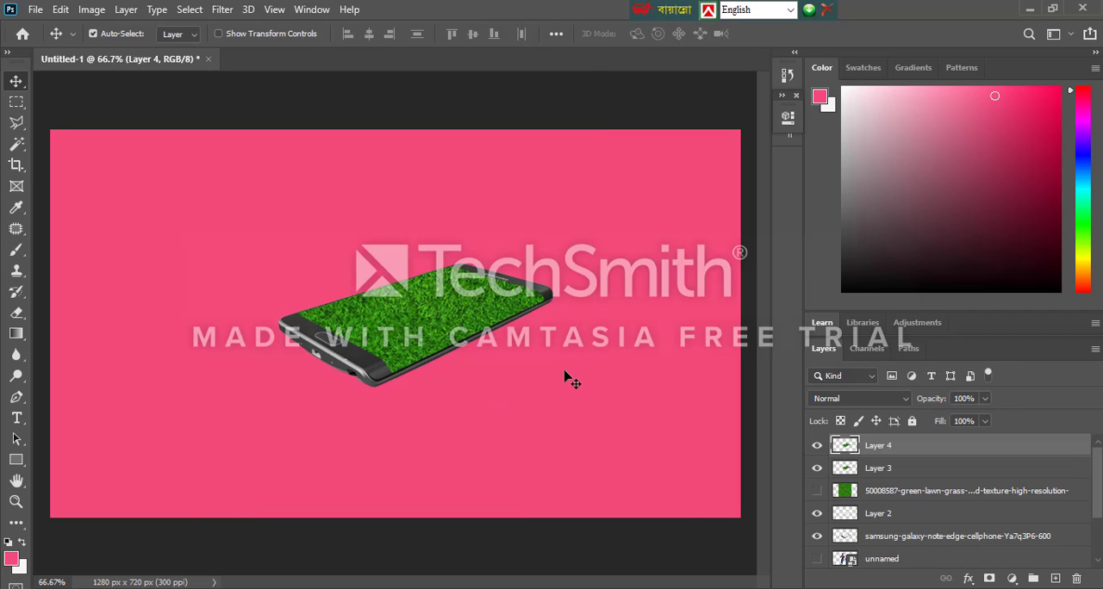
{"action": "left_click", "coordinate": [898, 474]}
{"action": "left_click", "coordinate": [901, 460], "text": "shift"}
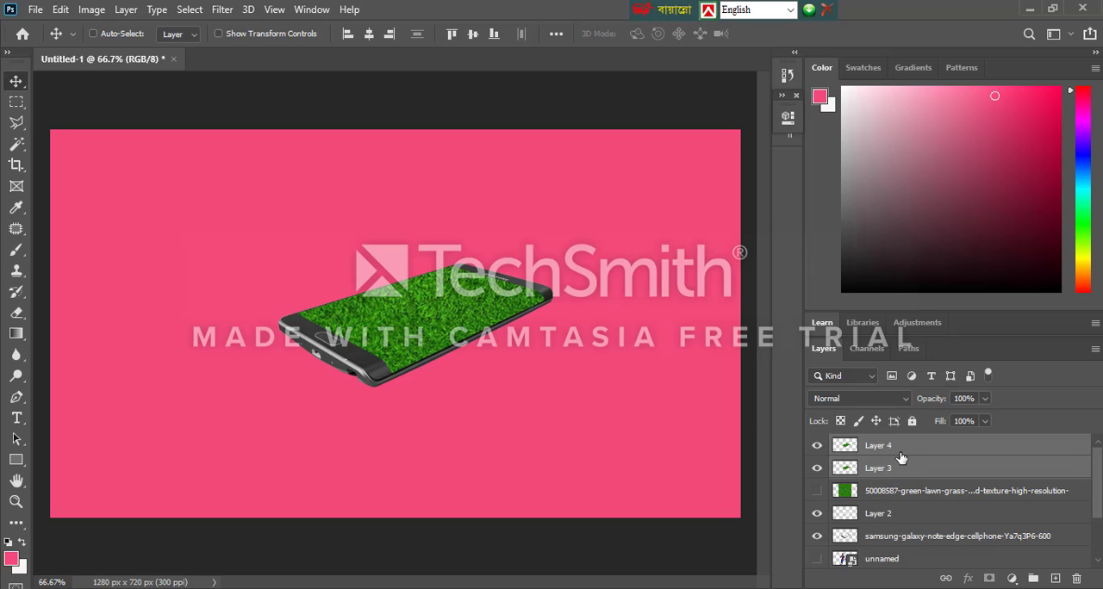
{"action": "right_click", "coordinate": [900, 457]}
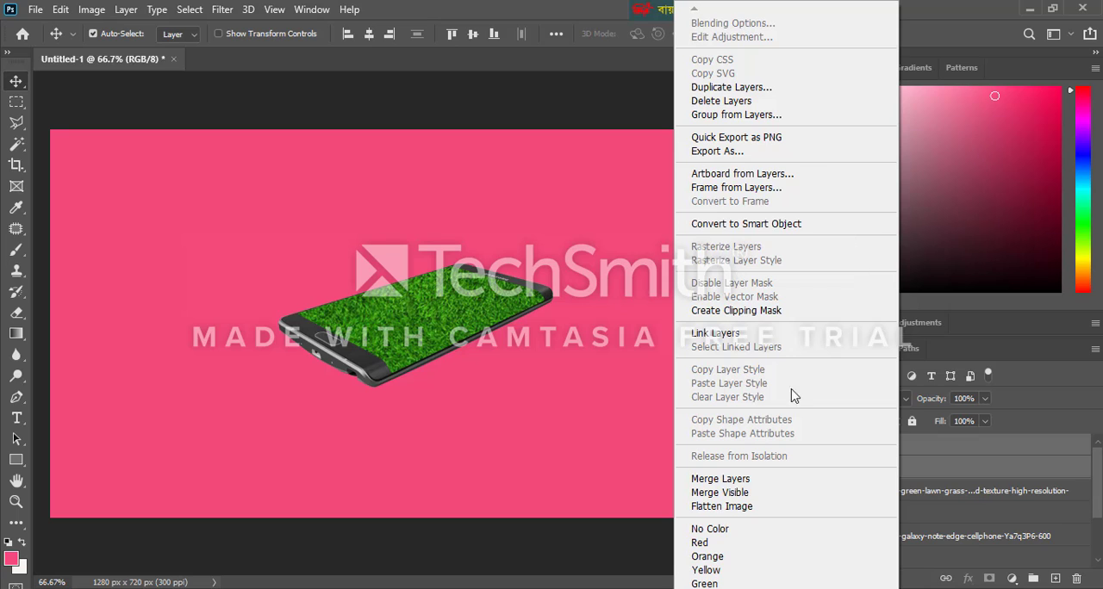
{"action": "left_click", "coordinate": [736, 482]}
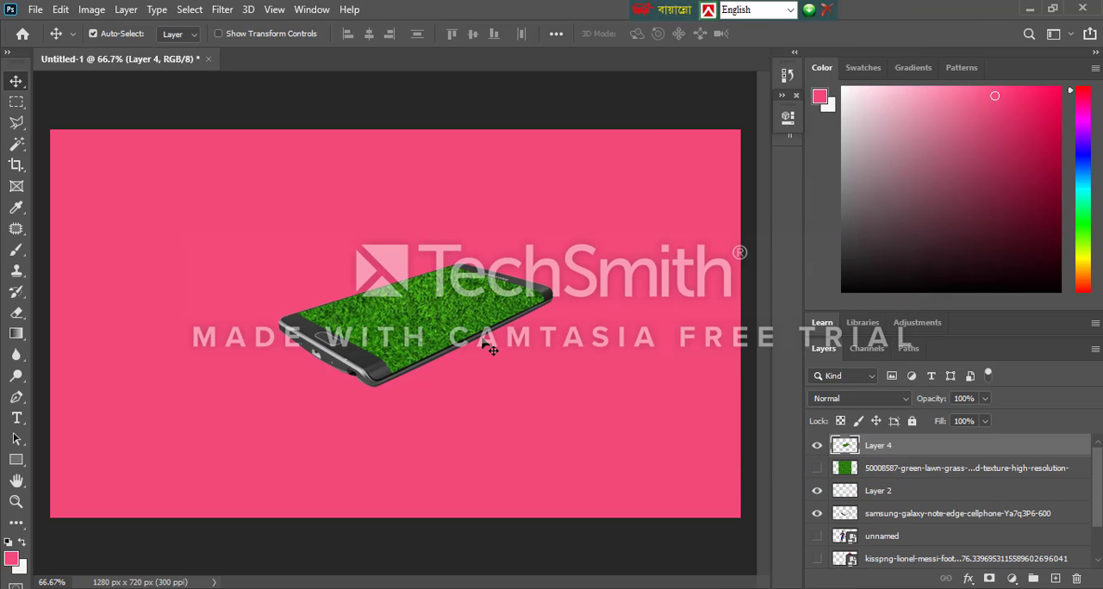
{"action": "left_click_drag", "start_coordinate": [466, 321], "coordinate": [470, 333]}
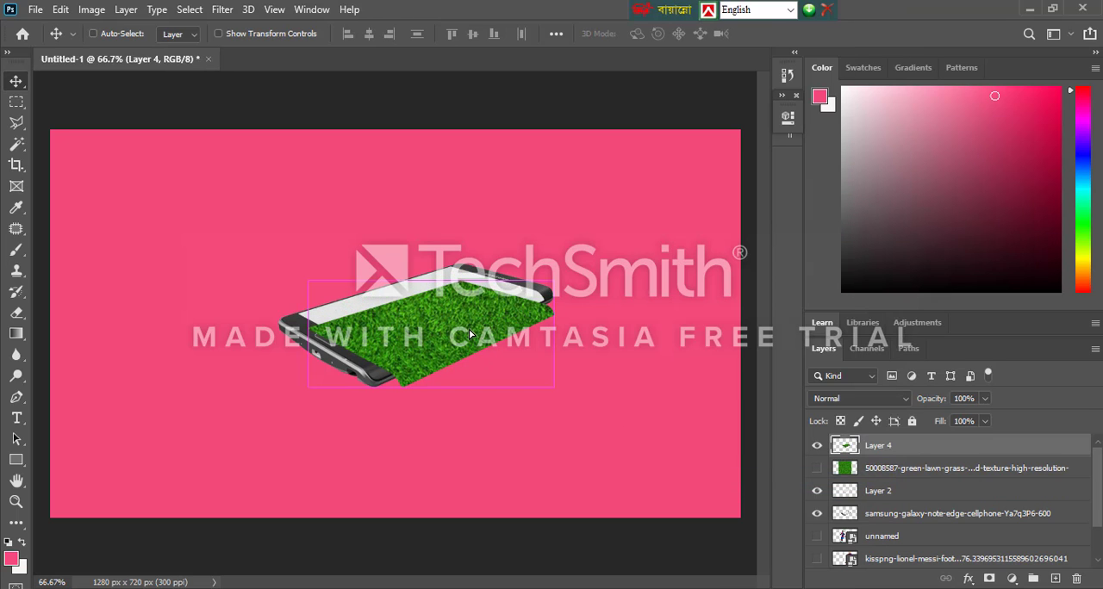
{"action": "key", "text": "ctrl+z"}
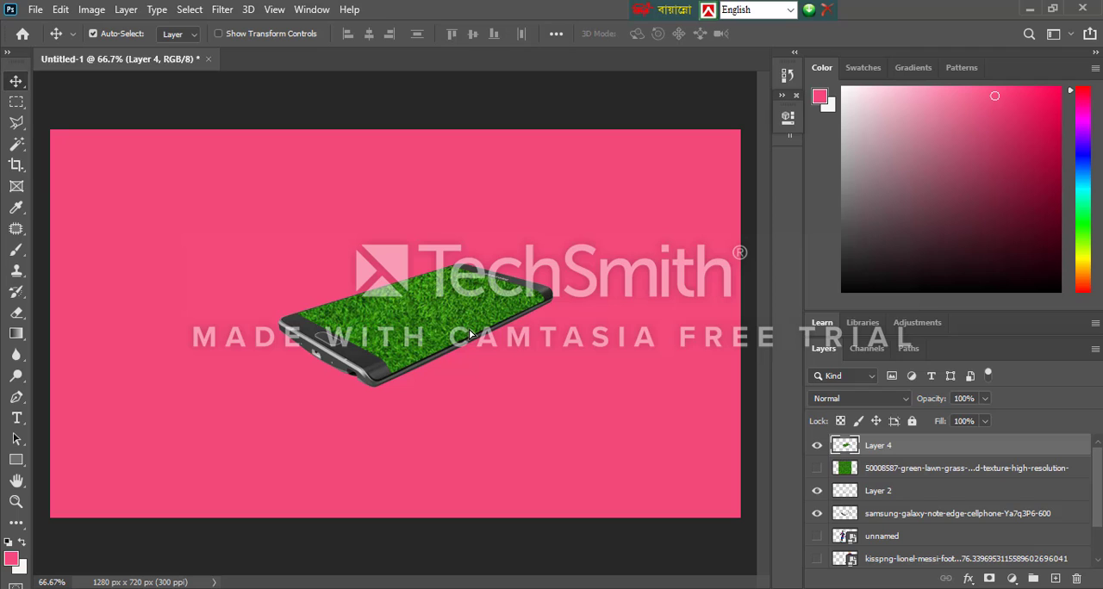
Merge the samsung-galaxy-note-edge phone layer and Layer 2 with the grass screen in Layer 4
{"action": "left_click", "coordinate": [898, 517]}
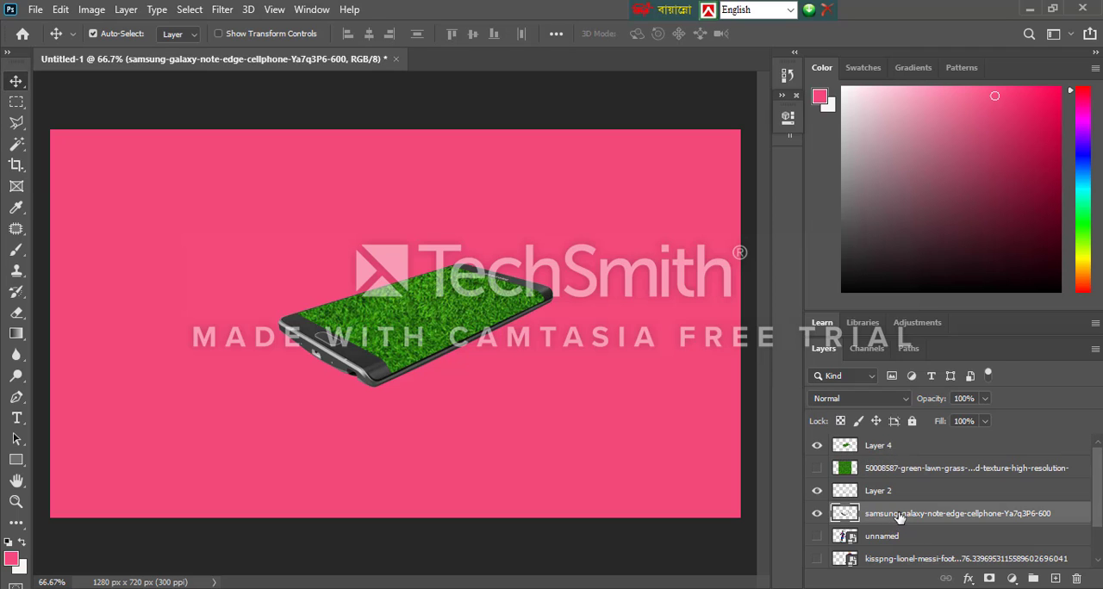
{"action": "left_click", "coordinate": [899, 447], "text": "ctrl"}
{"action": "right_click", "coordinate": [899, 453]}
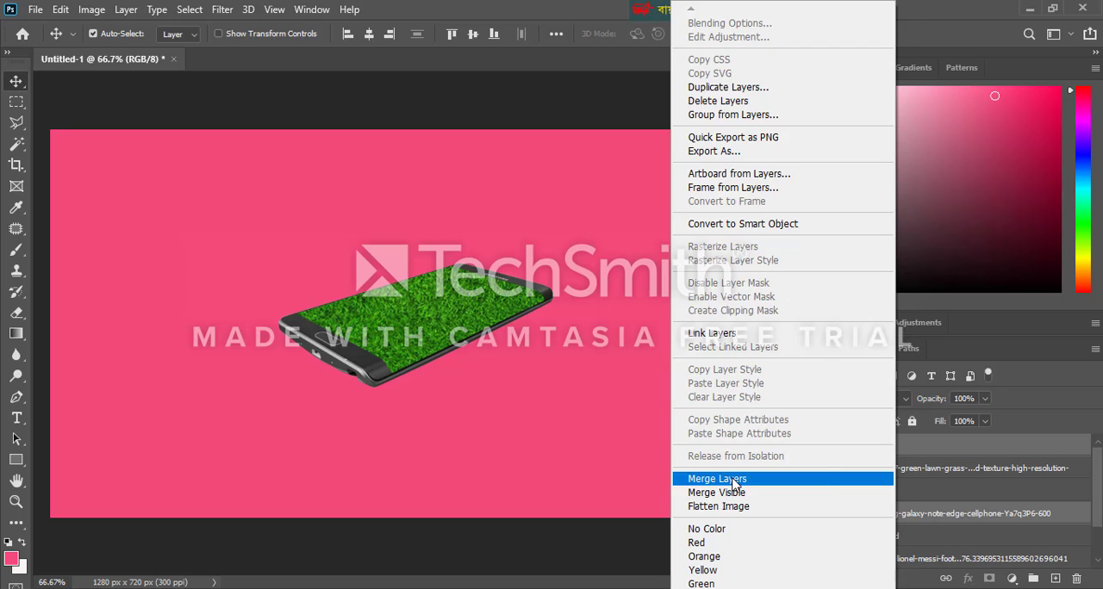
{"action": "left_click", "coordinate": [733, 485]}
{"action": "left_click_drag", "start_coordinate": [427, 321], "coordinate": [449, 327]}
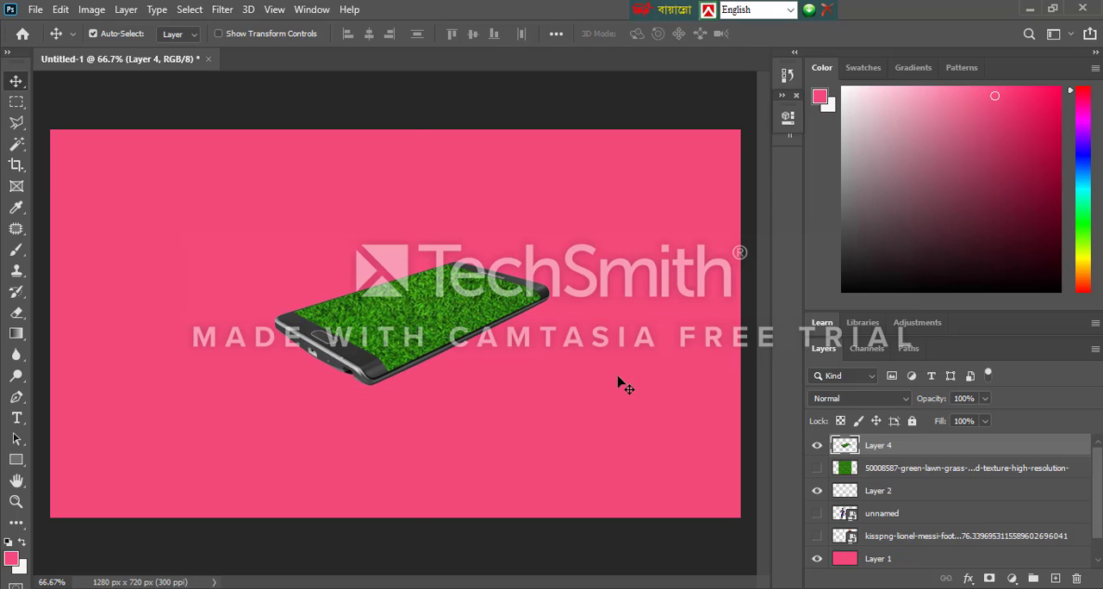
{"action": "left_click", "coordinate": [914, 491], "text": "ctrl"}
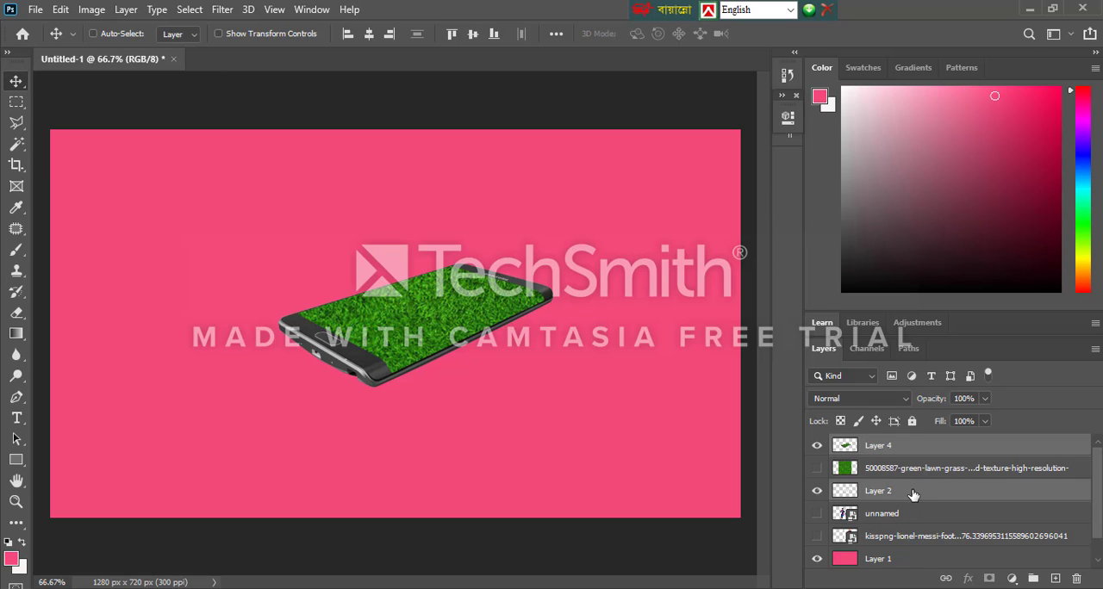
{"action": "right_click", "coordinate": [910, 497]}
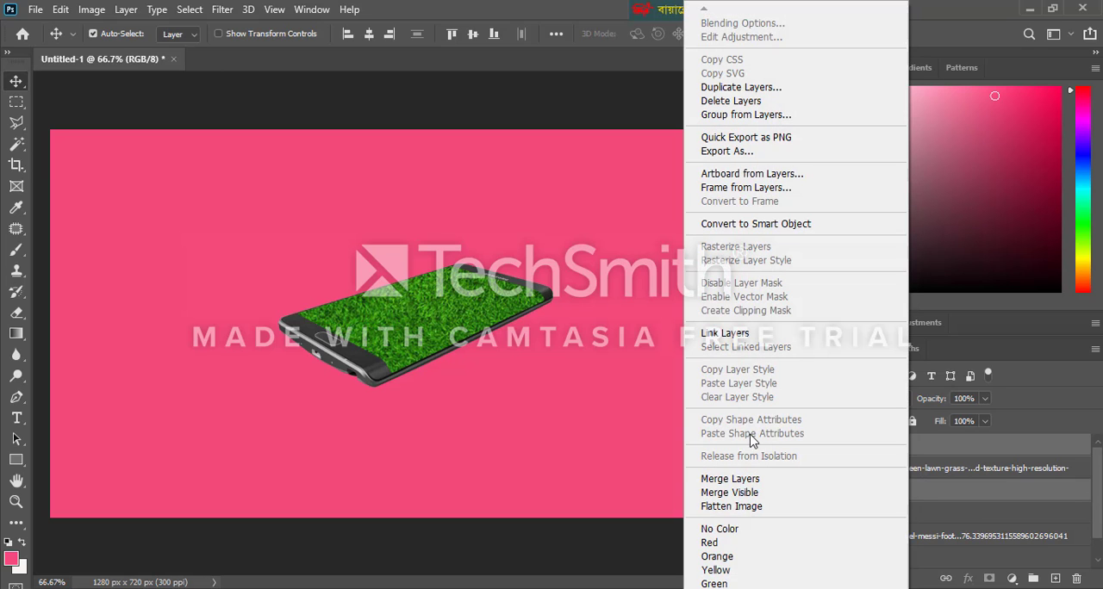
{"action": "left_click", "coordinate": [730, 479]}
Enlarge the grass-screened phone to about one and a half times its size and place it below the canvas centre
{"action": "left_click_drag", "start_coordinate": [465, 320], "coordinate": [437, 307]}
{"action": "key", "text": "ctrl+t"}
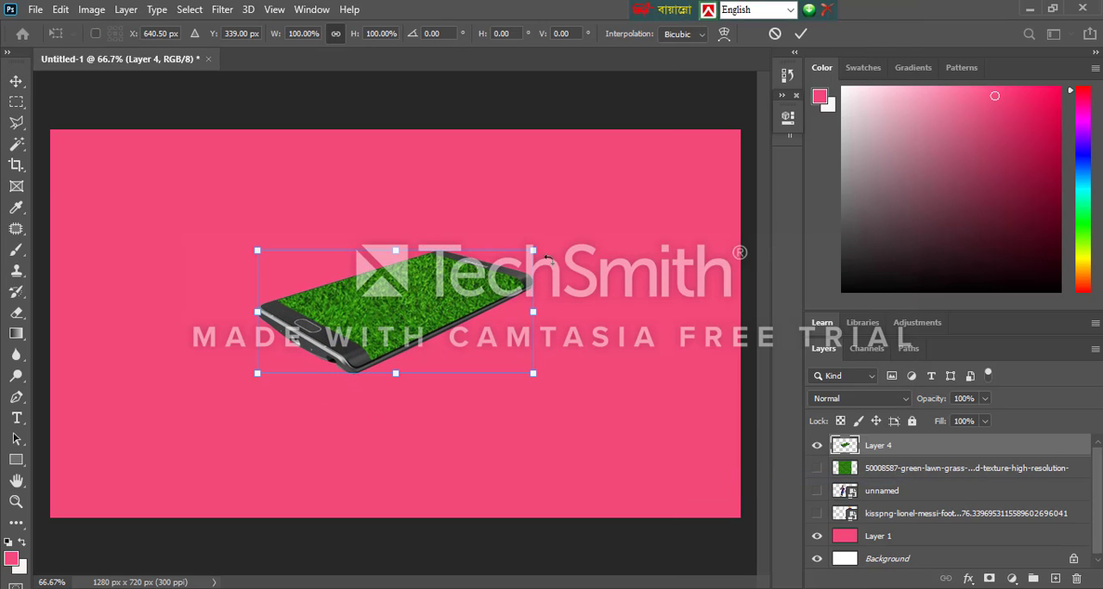
{"action": "left_click_drag", "start_coordinate": [533, 251], "coordinate": [658, 184]}
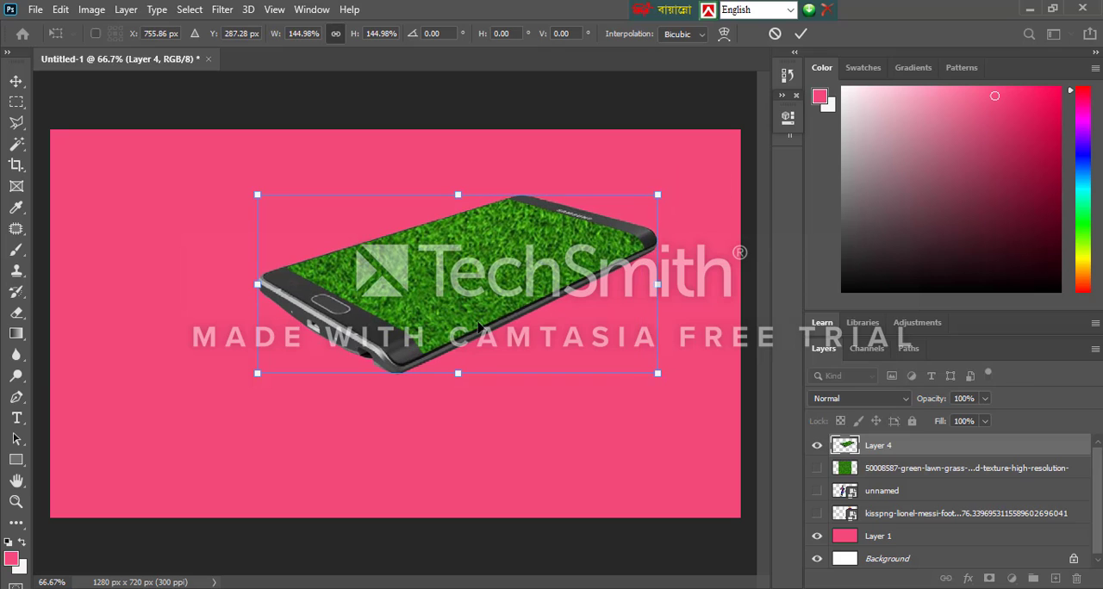
{"action": "left_click_drag", "start_coordinate": [467, 321], "coordinate": [428, 392]}
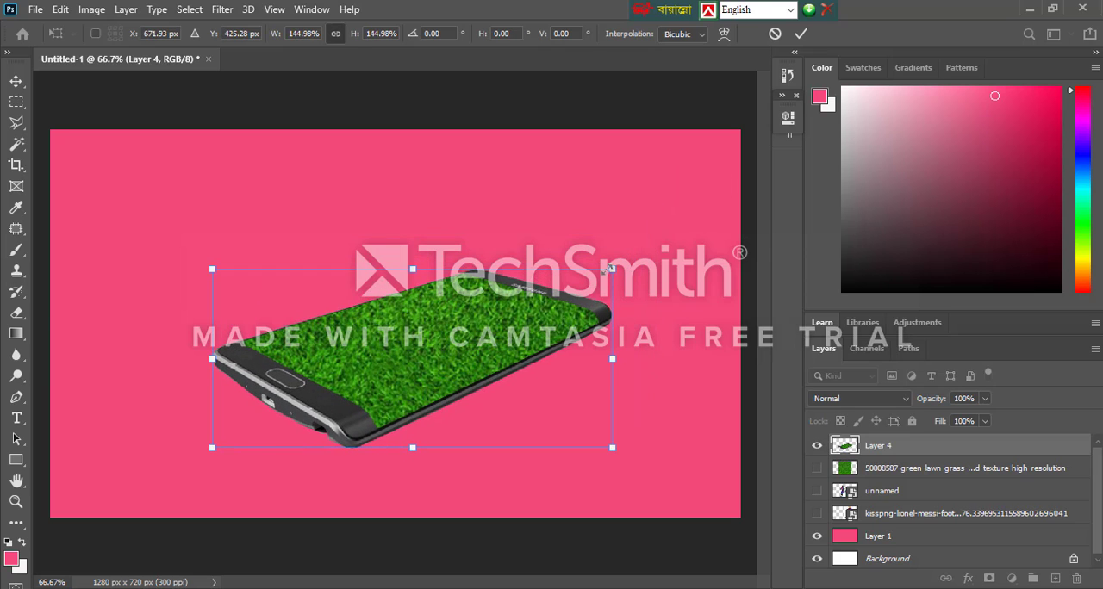
{"action": "left_click_drag", "start_coordinate": [610, 270], "coordinate": [634, 259]}
{"action": "key", "text": "Return"}
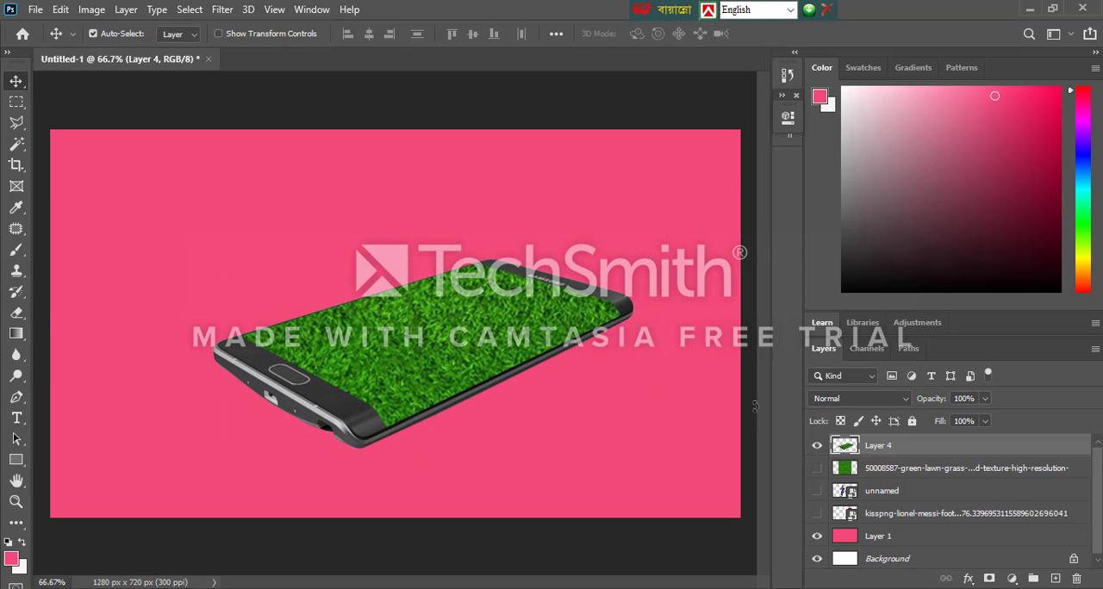
Show the unnamed Messi layer above Layer 4 and reposition him and the phone so he stands over the grass
{"action": "left_click", "coordinate": [816, 492]}
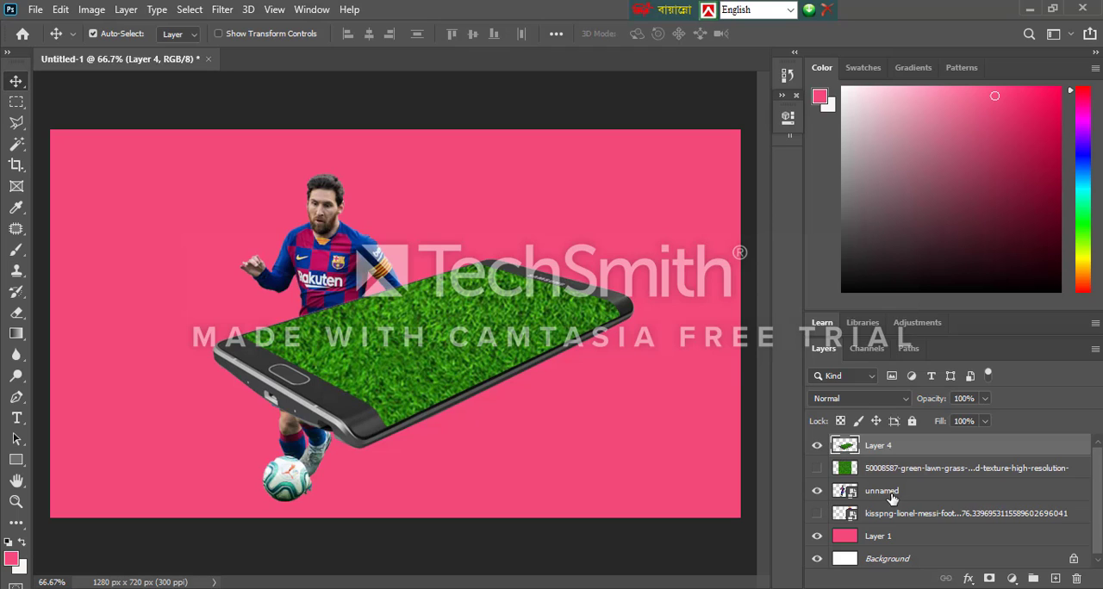
{"action": "left_click_drag", "start_coordinate": [320, 248], "coordinate": [399, 249]}
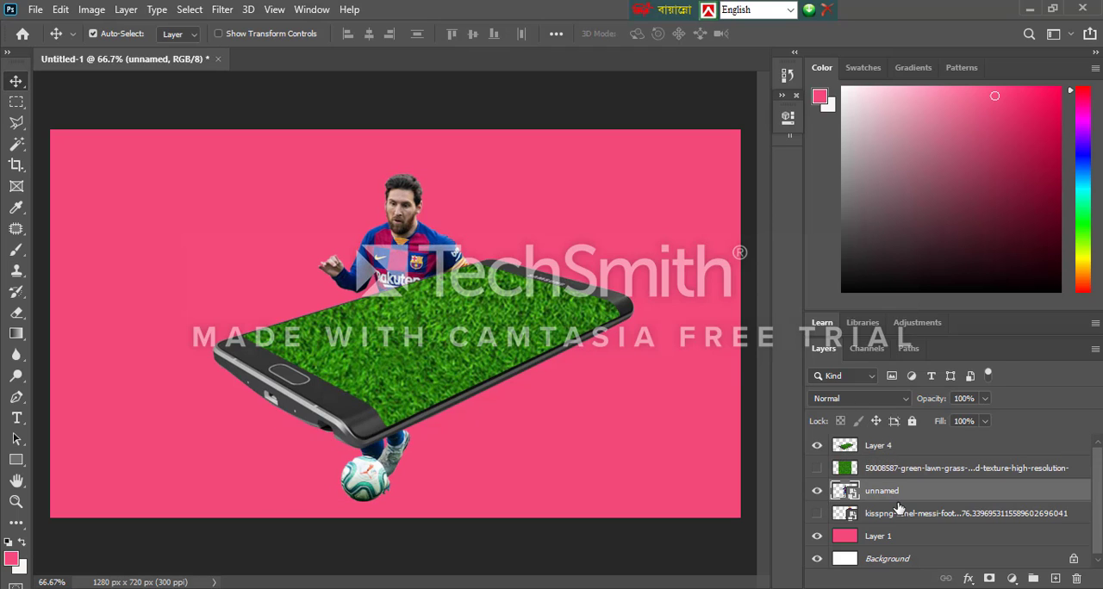
{"action": "left_click_drag", "start_coordinate": [896, 492], "coordinate": [887, 438]}
{"action": "left_click_drag", "start_coordinate": [398, 355], "coordinate": [416, 311]}
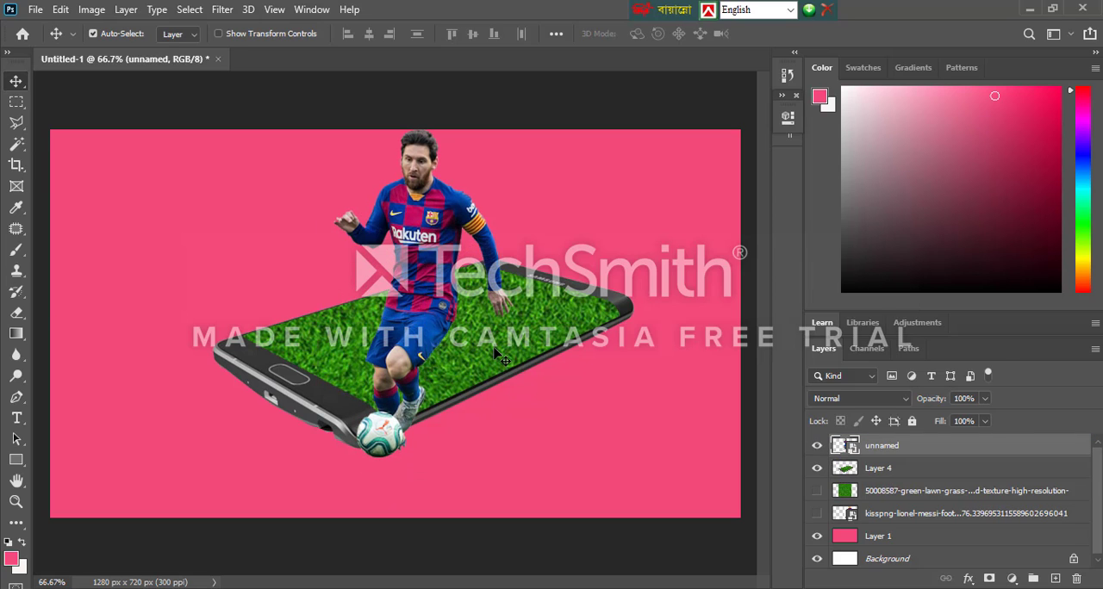
{"action": "left_click_drag", "start_coordinate": [496, 342], "coordinate": [468, 392]}
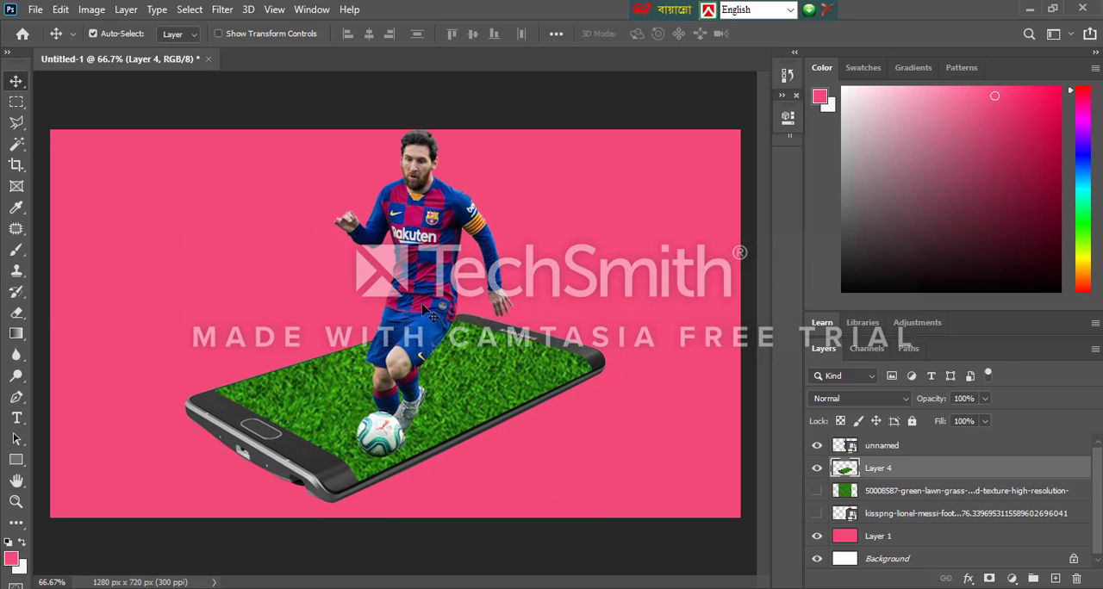
Scale the Messi layer down to 26.30% and stand him with the ball on the phone's grass screen
{"action": "left_click", "coordinate": [428, 328]}
{"action": "key", "text": "ctrl+t"}
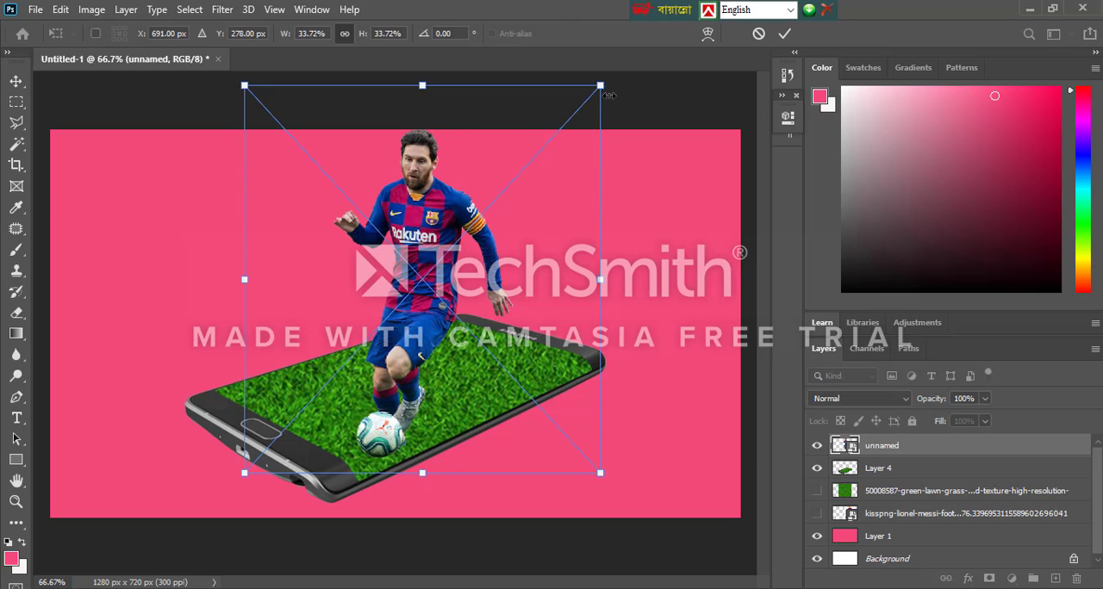
{"action": "left_click_drag", "start_coordinate": [603, 85], "coordinate": [550, 194]}
{"action": "left_click_drag", "start_coordinate": [387, 358], "coordinate": [419, 307]}
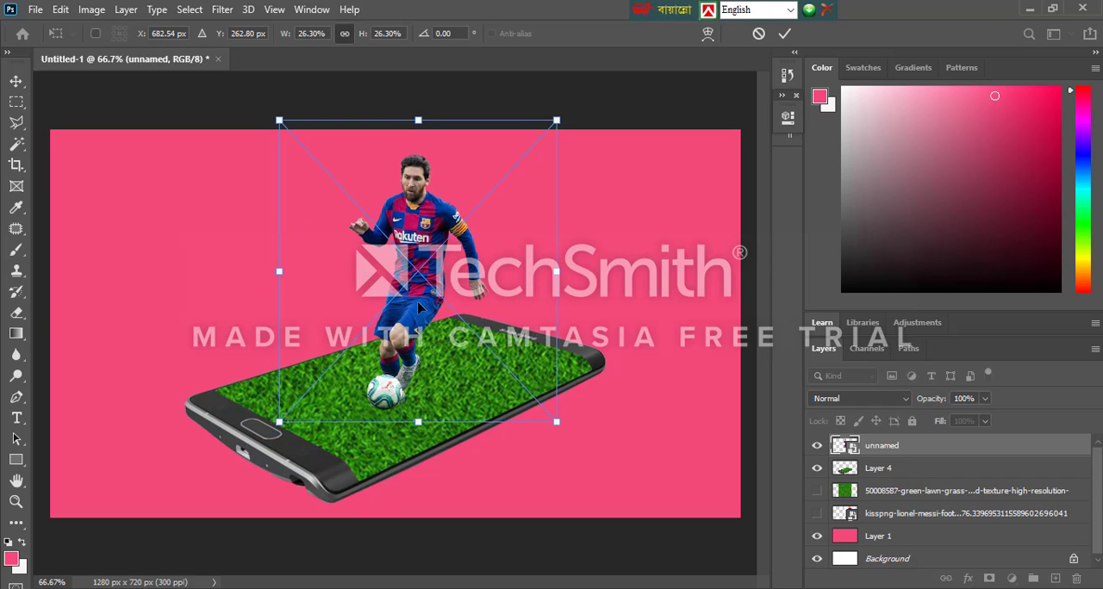
{"action": "key", "text": "Return"}
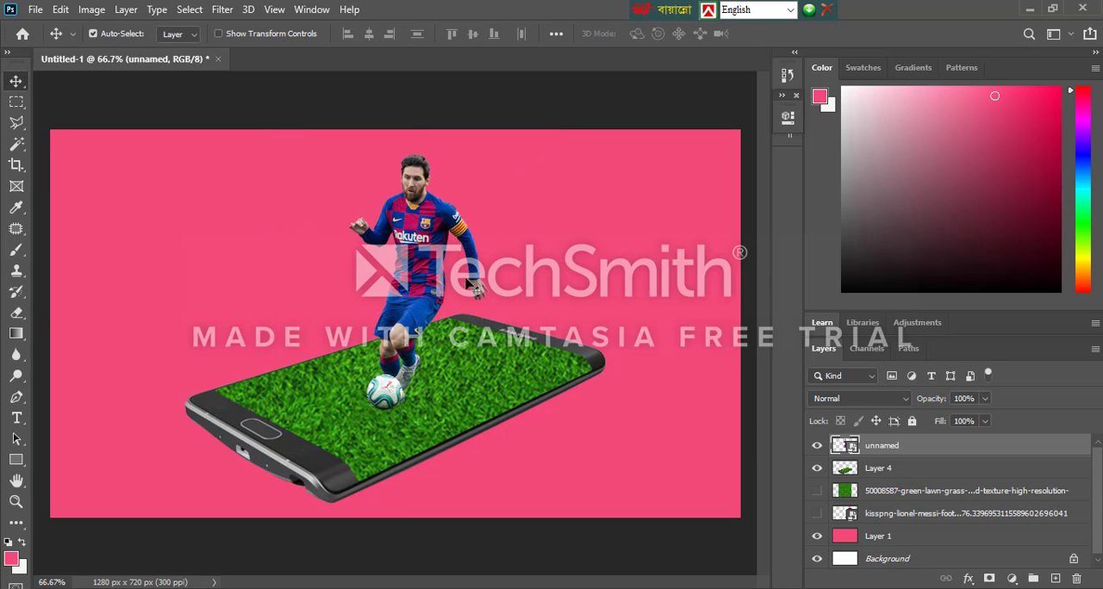
{"action": "left_click_drag", "start_coordinate": [420, 282], "coordinate": [406, 287]}
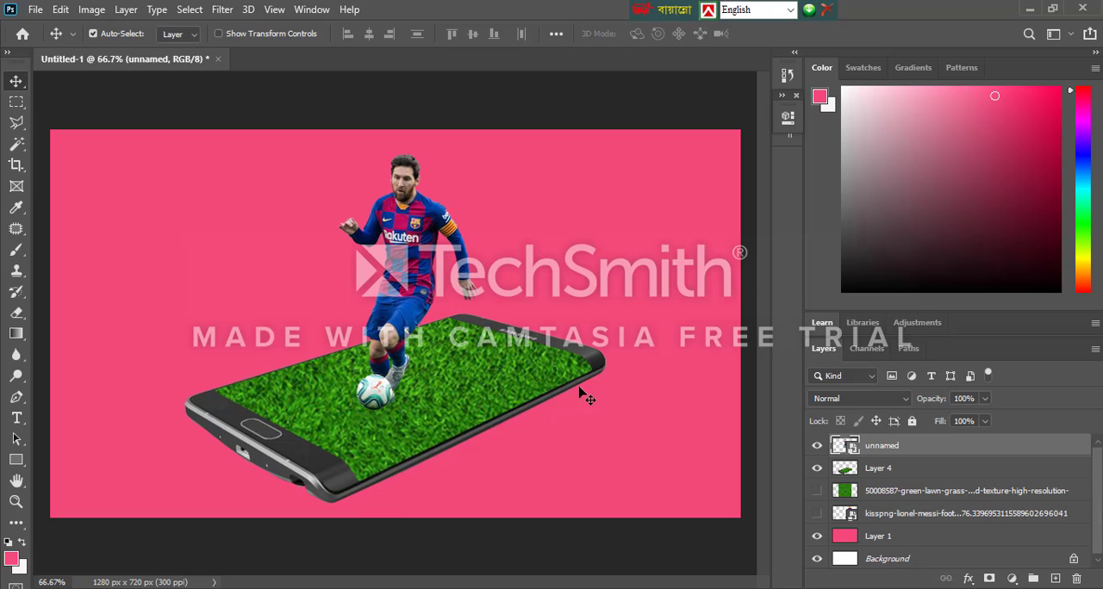
Duplicate the Messi layer, shift the copy slightly to the right, and try adjusting the opacity of both layers
{"action": "key", "text": "ctrl"}
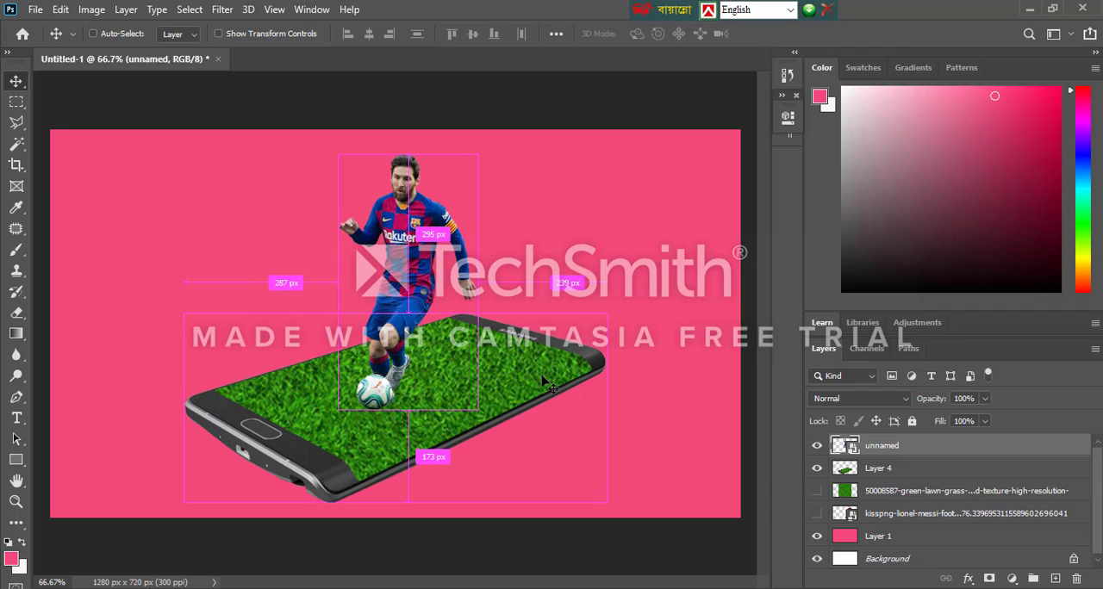
{"action": "key", "text": "ctrl+j"}
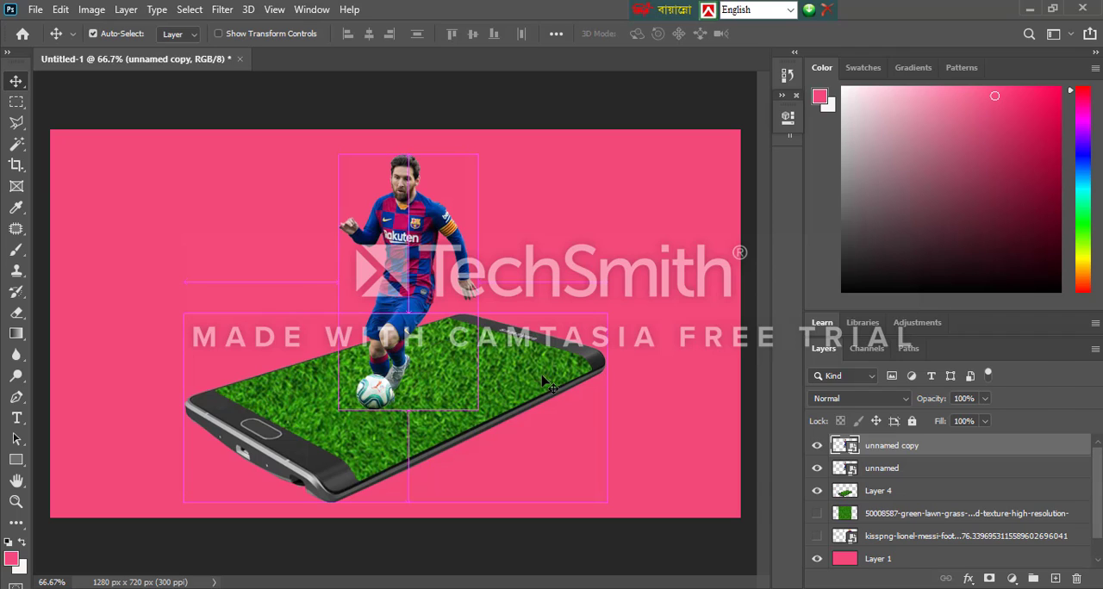
{"action": "left_click", "coordinate": [985, 398]}
{"action": "mouse_move", "coordinate": [984, 420]}
{"action": "left_mouse_down"}
{"action": "mouse_move", "coordinate": [974, 427]}
{"action": "mouse_move", "coordinate": [993, 422]}
{"action": "left_mouse_up"}
{"action": "left_click_drag", "start_coordinate": [401, 288], "coordinate": [420, 287]}
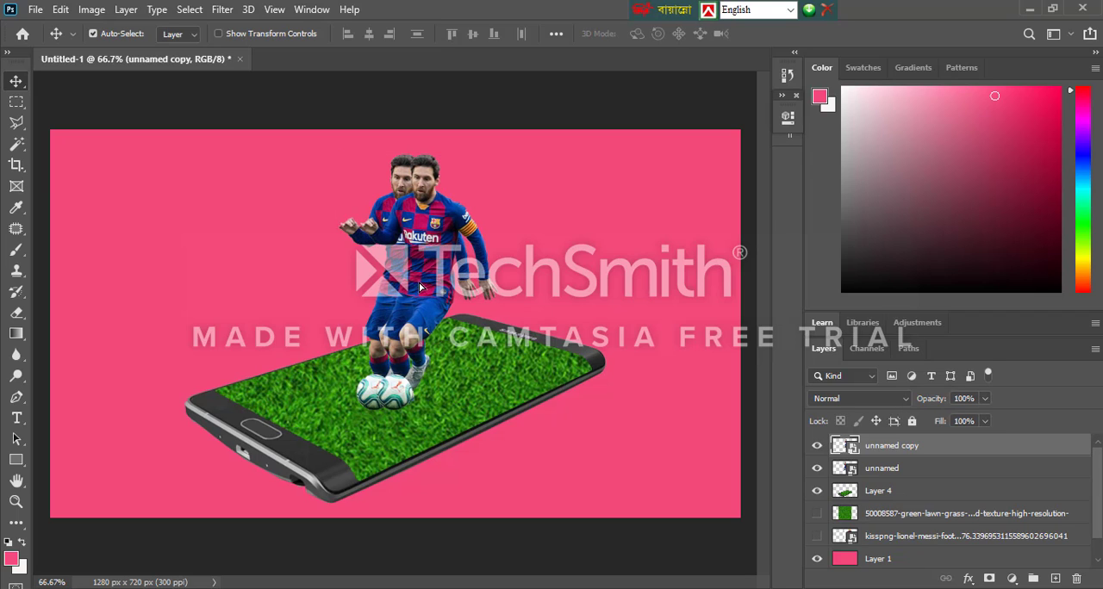
{"action": "left_click", "coordinate": [405, 293]}
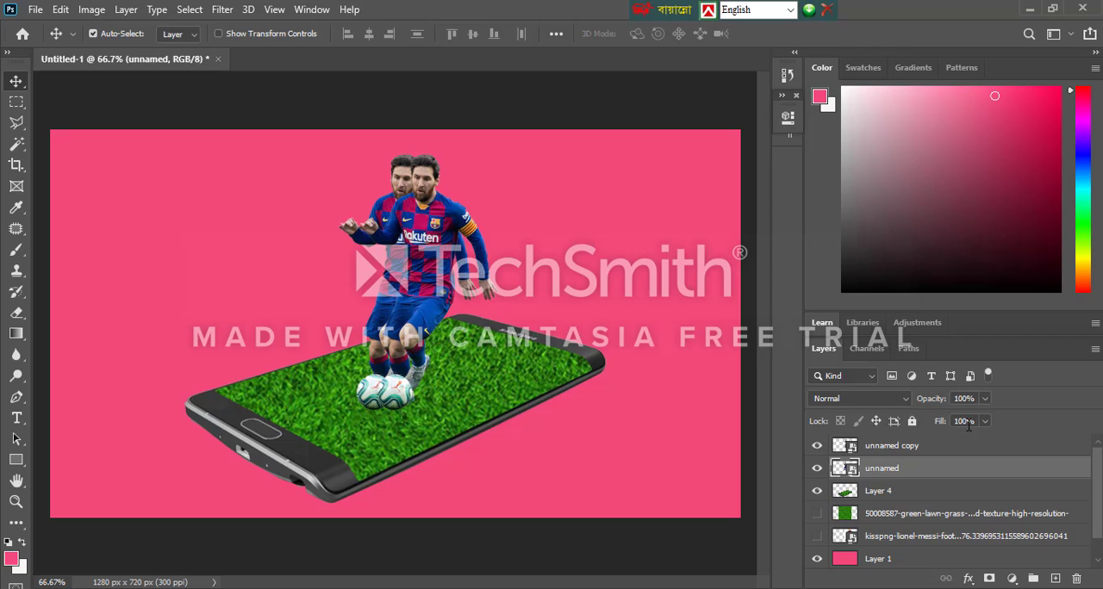
{"action": "left_click", "coordinate": [985, 399]}
{"action": "mouse_move", "coordinate": [985, 421]}
{"action": "left_mouse_down"}
{"action": "mouse_move", "coordinate": [922, 429]}
{"action": "mouse_move", "coordinate": [993, 424]}
{"action": "left_mouse_up"}
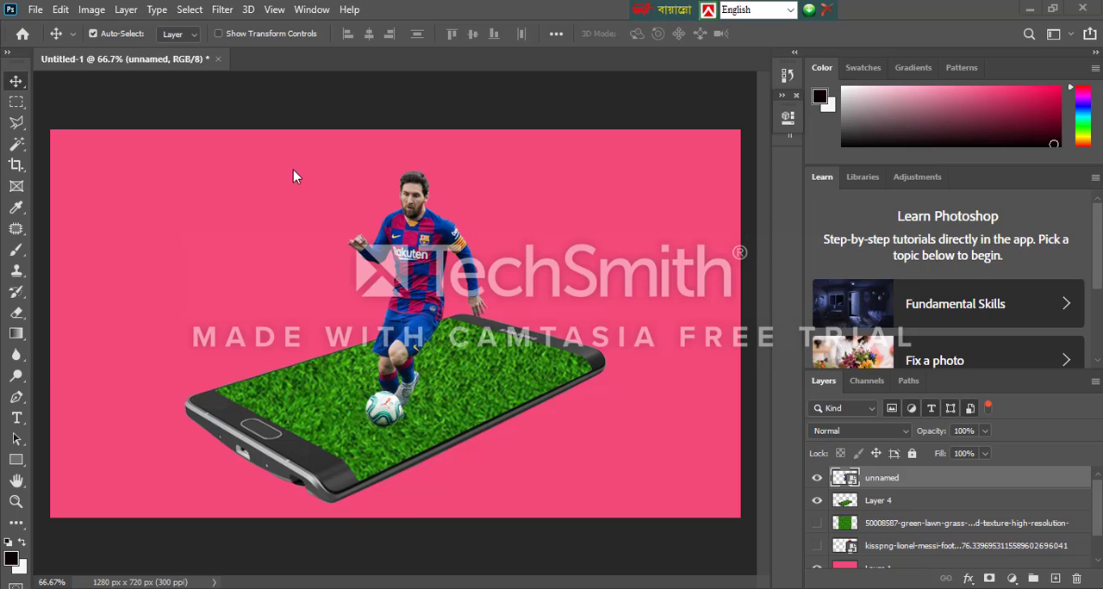
Create a new RGB Color document of 1280 x 720 pixels at 300 pixels per inch
{"action": "left_click", "coordinate": [35, 9]}
{"action": "left_click", "coordinate": [50, 25]}
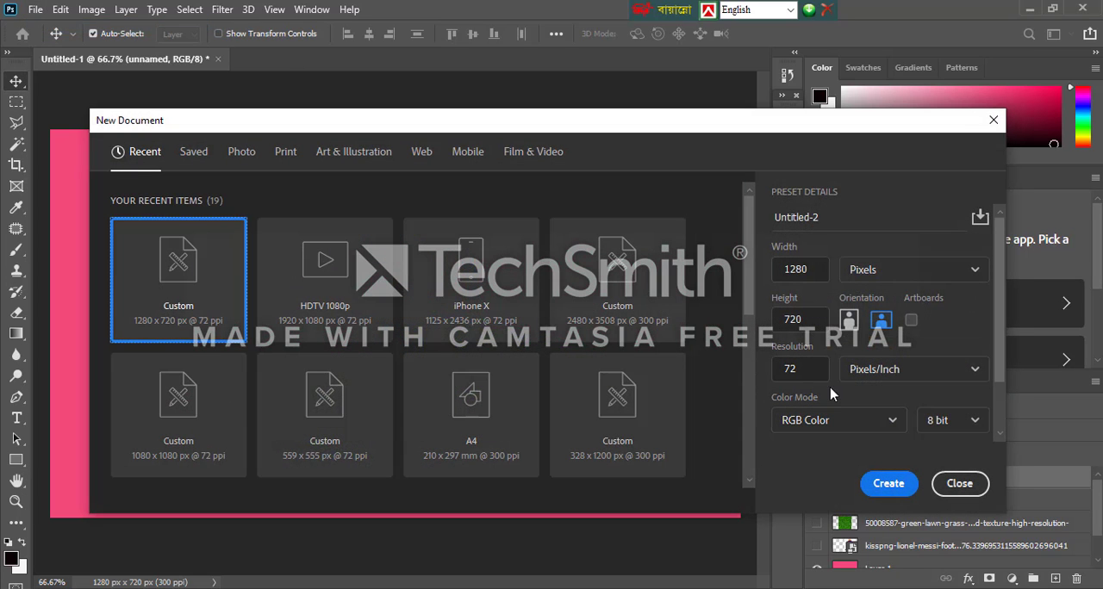
{"action": "left_click", "coordinate": [785, 370]}
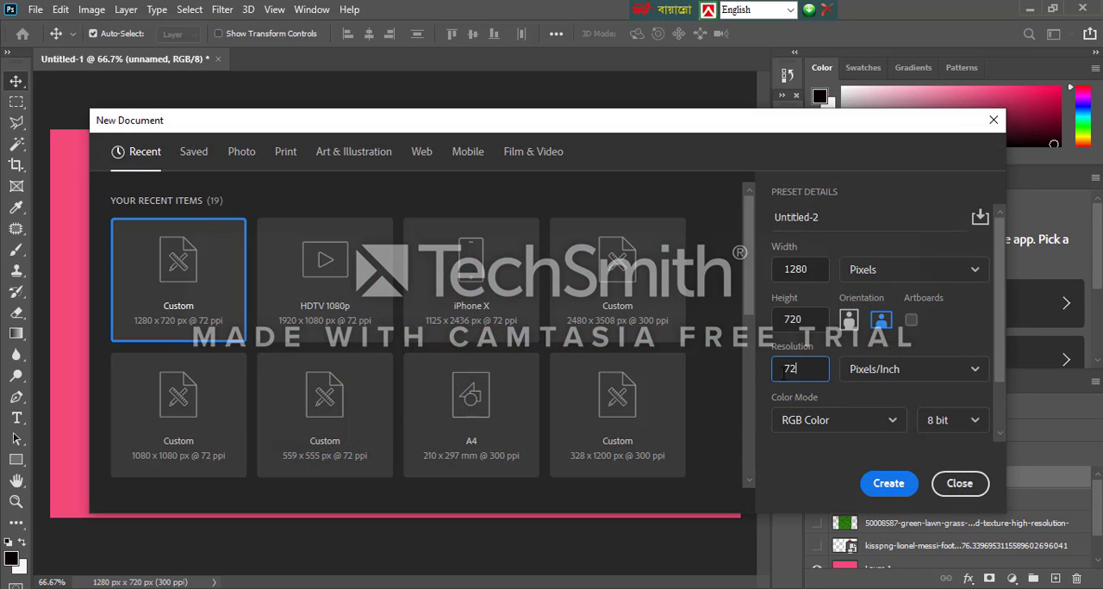
{"action": "left_click", "coordinate": [902, 491]}
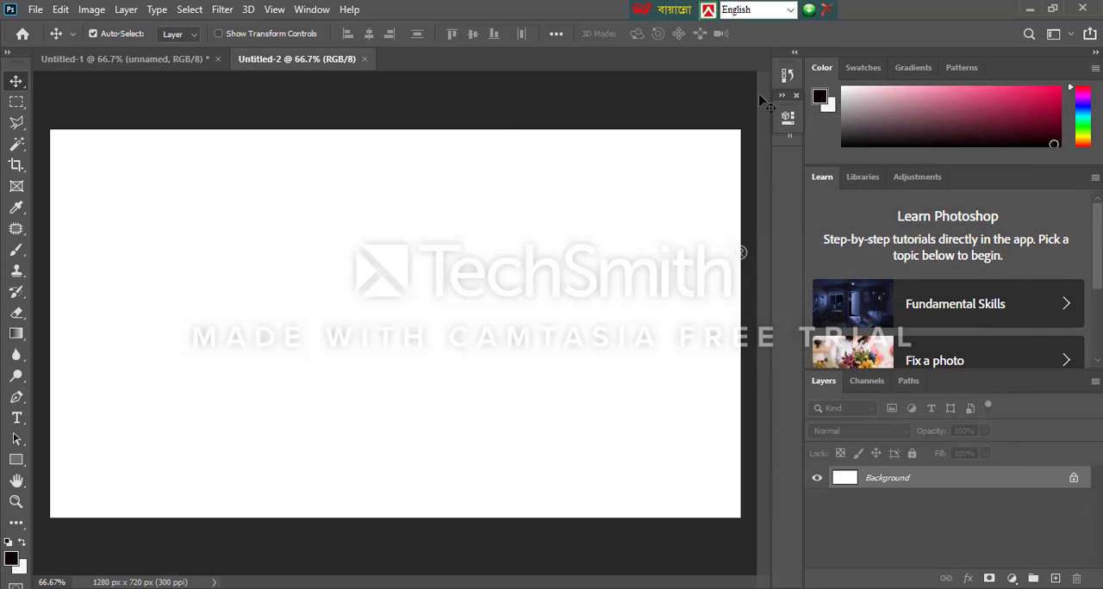
Place the Couple-Clipart, gratis-png boat and unnamed sea images from the desktop into the new Untitled-2 document
{"action": "left_click", "coordinate": [1028, 11]}
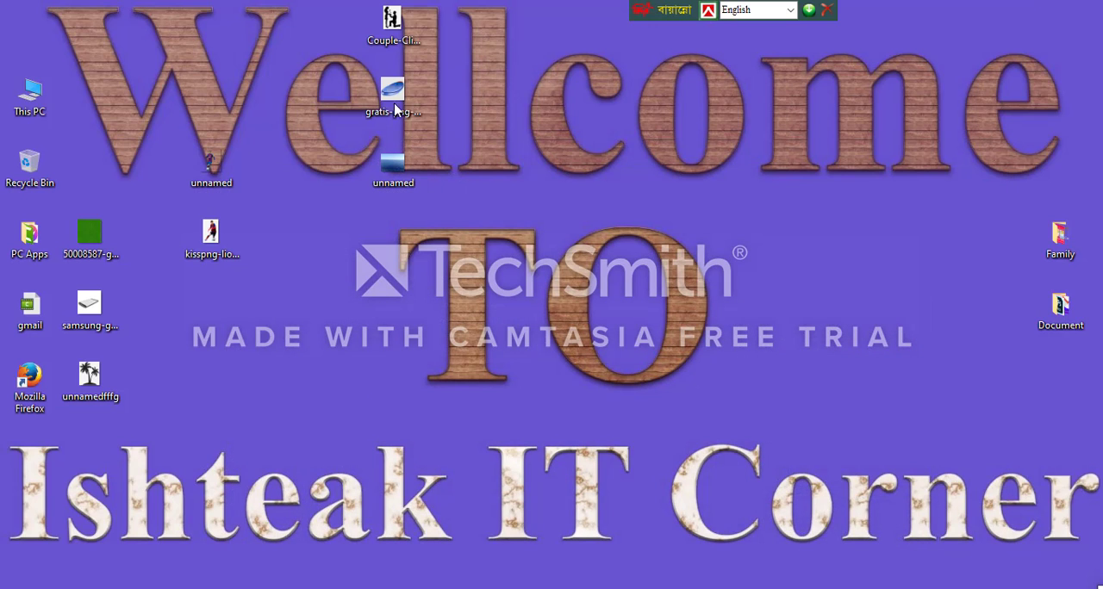
{"action": "left_click_drag", "start_coordinate": [416, 18], "coordinate": [390, 181]}
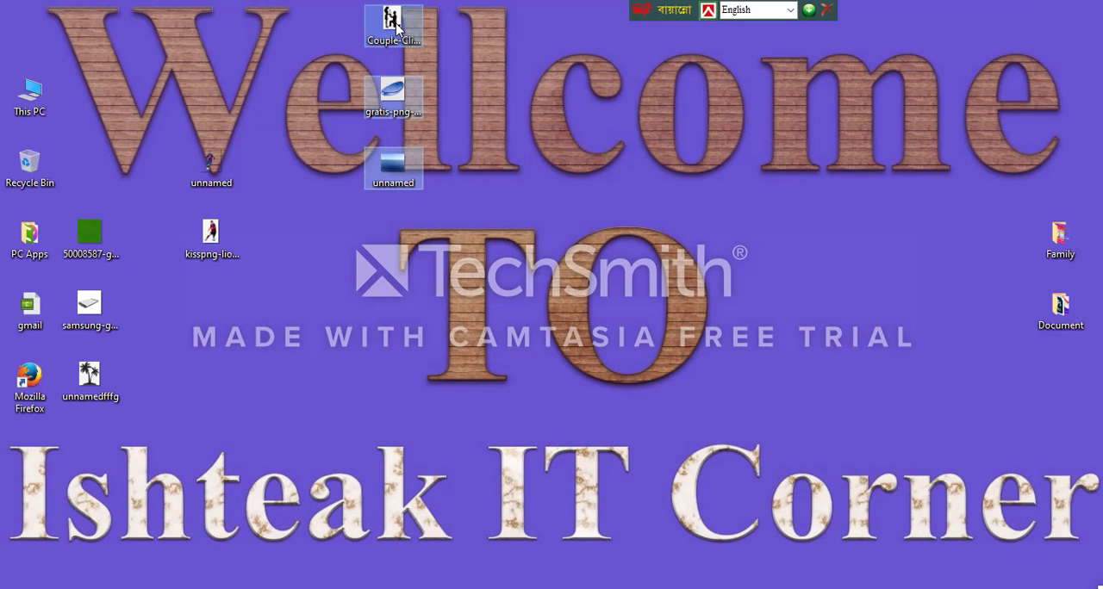
{"action": "left_click_drag", "start_coordinate": [399, 44], "coordinate": [451, 358]}
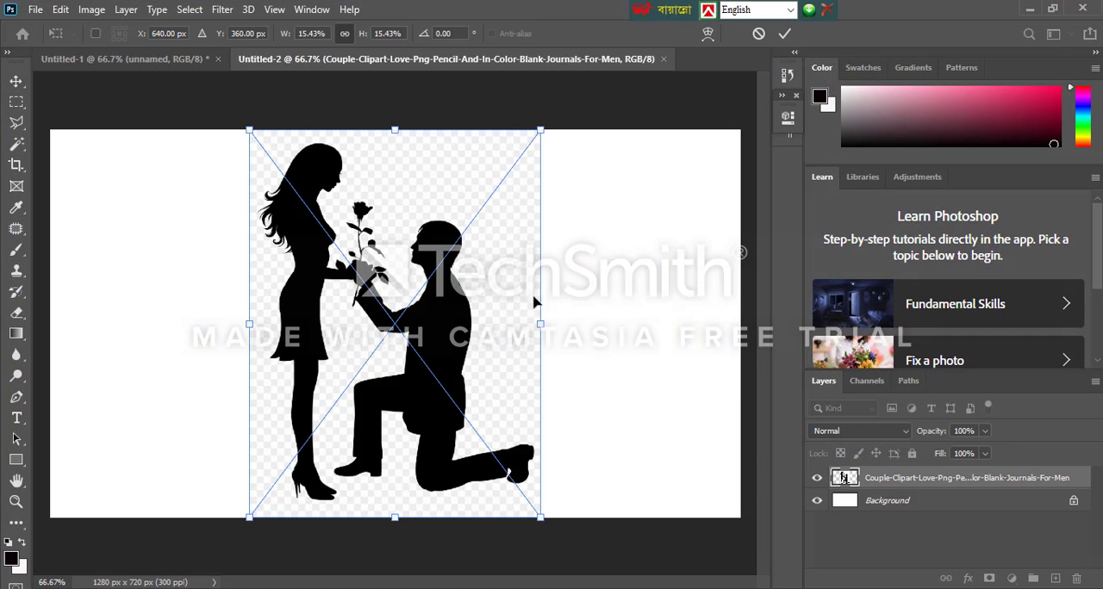
{"action": "key", "text": "Return"}
{"action": "key", "text": "Return"}
{"action": "key", "text": "Return"}
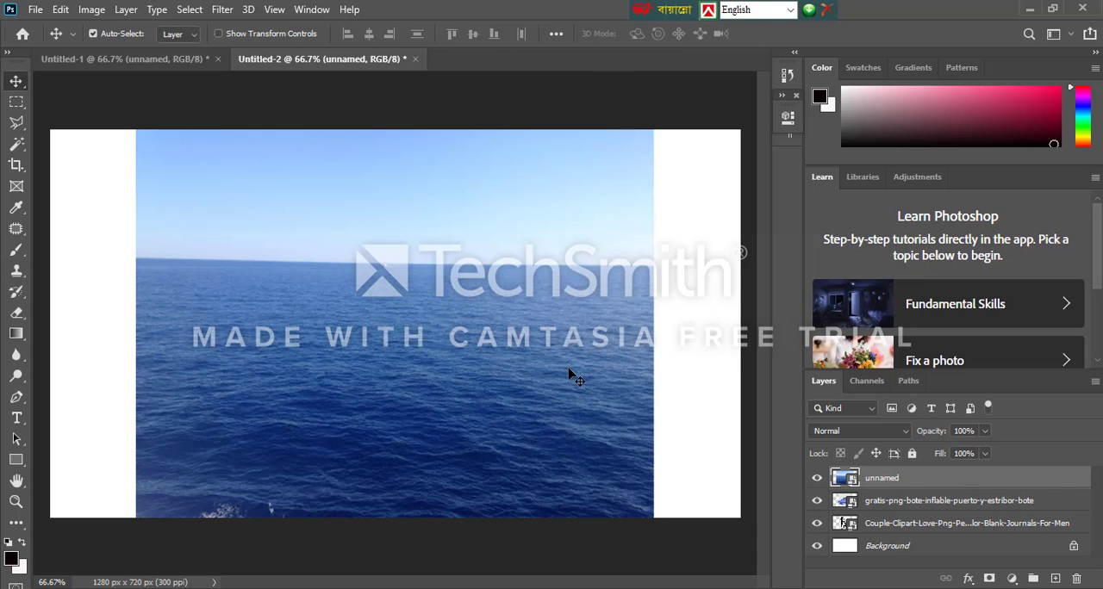
Shift the sea image left and the boat right, and place the unnamed sea layer directly above the Background layer
{"action": "left_click_drag", "start_coordinate": [568, 375], "coordinate": [395, 374]}
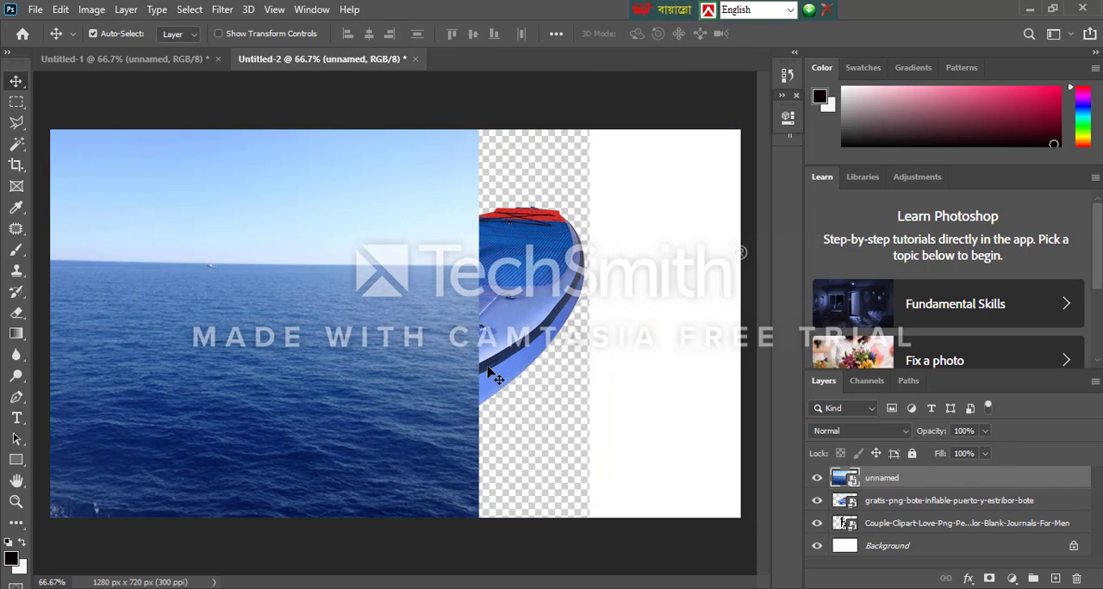
{"action": "left_click_drag", "start_coordinate": [507, 368], "coordinate": [567, 371]}
{"action": "left_click_drag", "start_coordinate": [933, 480], "coordinate": [898, 552]}
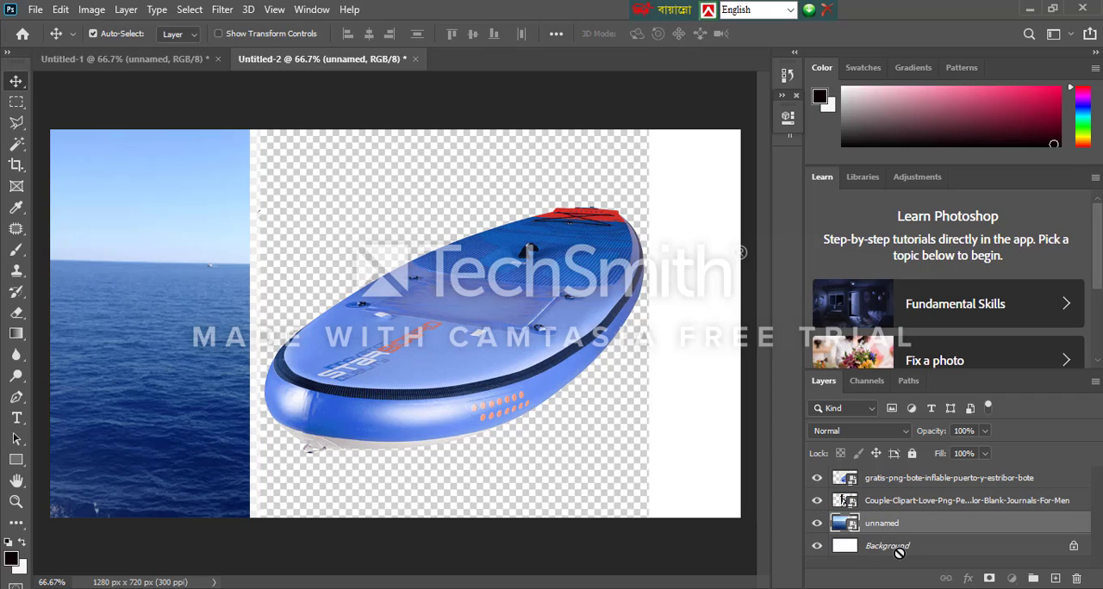
Scale the boat layer down to 13.27% and move it to the canvas's left edge
{"action": "left_click", "coordinate": [392, 347]}
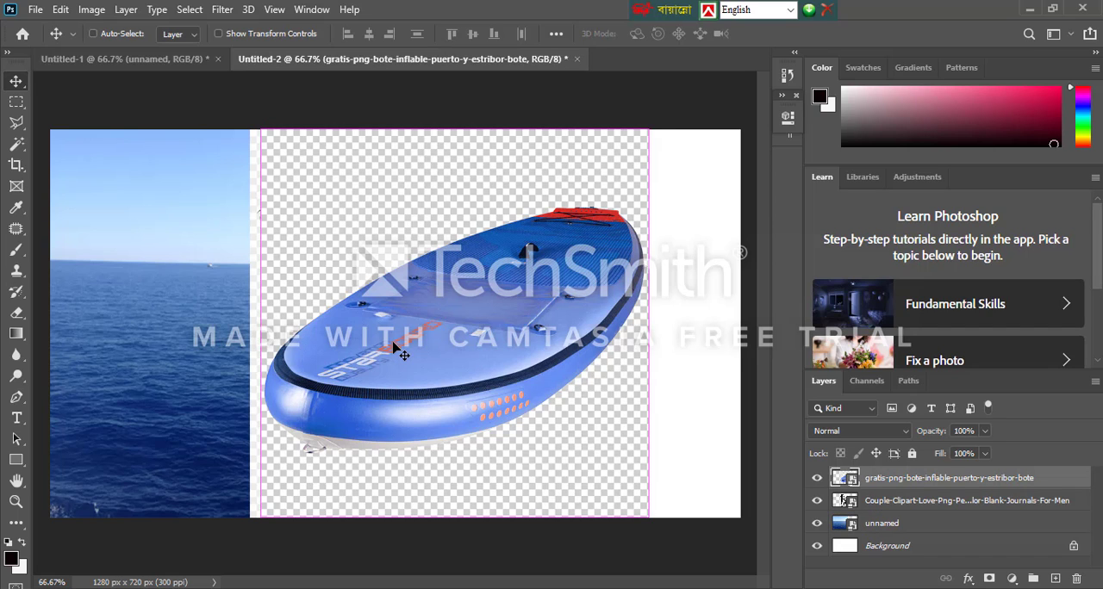
{"action": "key", "text": "ctrl+t"}
{"action": "left_click_drag", "start_coordinate": [273, 140], "coordinate": [395, 263]}
{"action": "left_click_drag", "start_coordinate": [565, 370], "coordinate": [135, 309]}
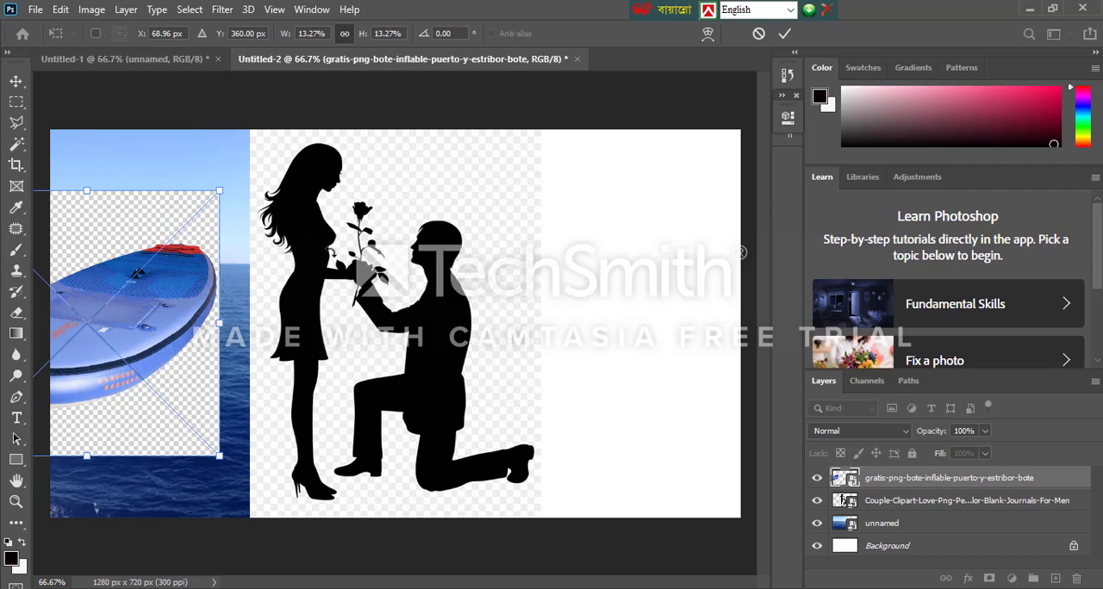
{"action": "key", "text": "Return"}
Scale the couple silhouette down to 7.00% over the sea, and move the boat over to the couple's left side
{"action": "left_click_drag", "start_coordinate": [352, 248], "coordinate": [400, 275]}
{"action": "key", "text": "ctrl+t"}
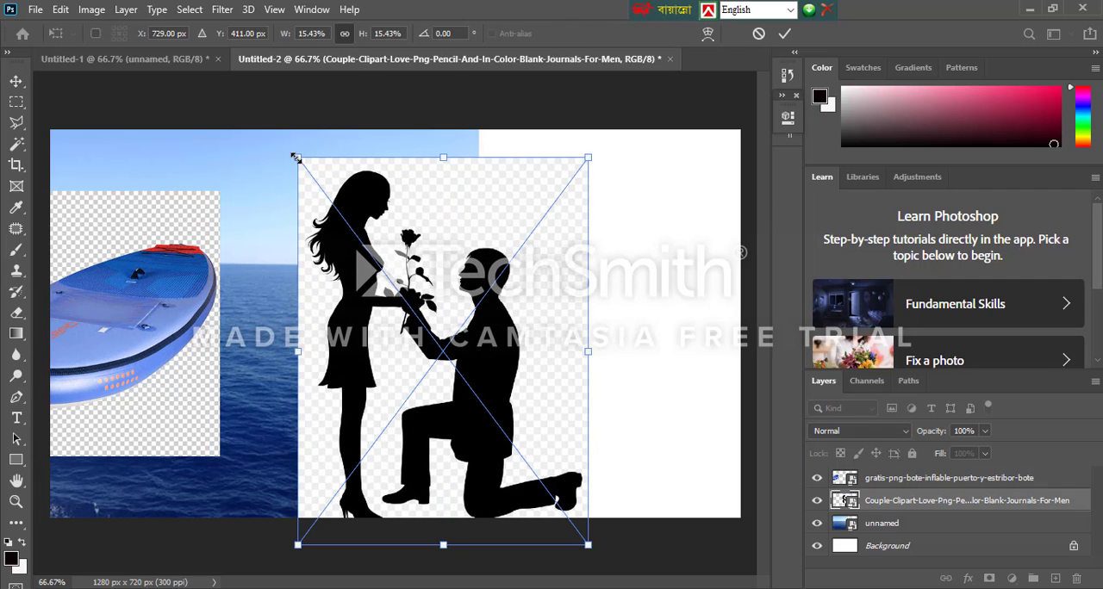
{"action": "left_click_drag", "start_coordinate": [295, 157], "coordinate": [457, 370]}
{"action": "left_click_drag", "start_coordinate": [541, 452], "coordinate": [390, 348]}
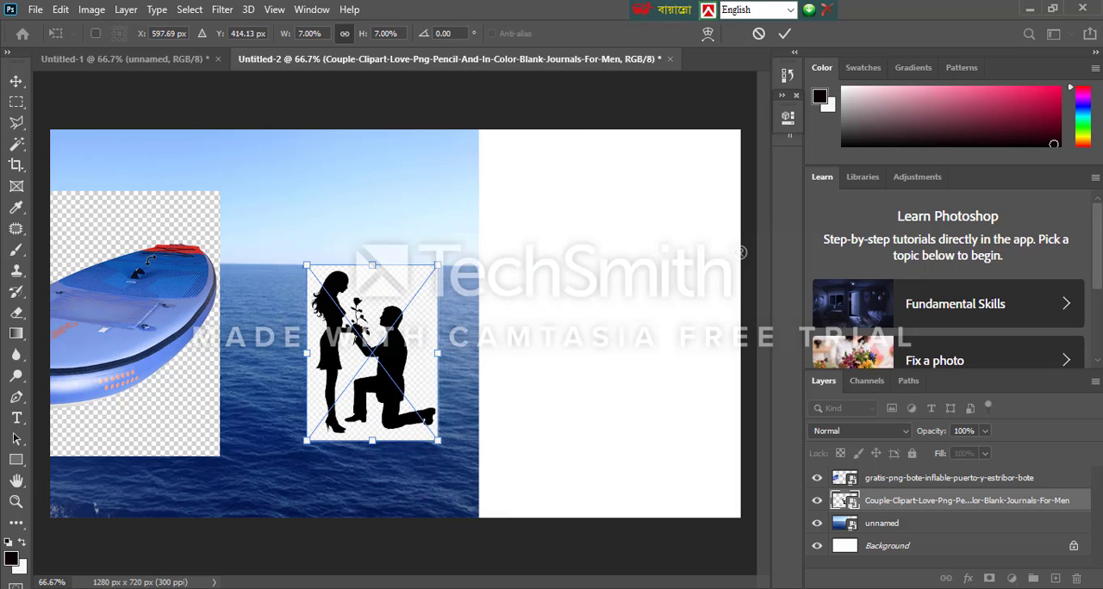
{"action": "left_click", "coordinate": [16, 81]}
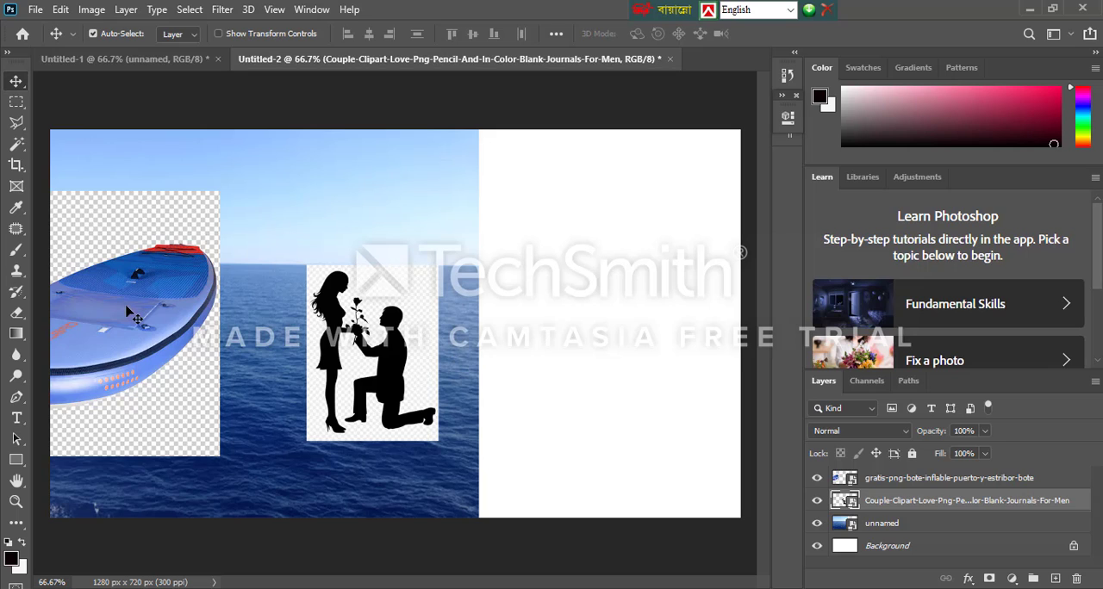
{"action": "left_click_drag", "start_coordinate": [134, 314], "coordinate": [242, 366]}
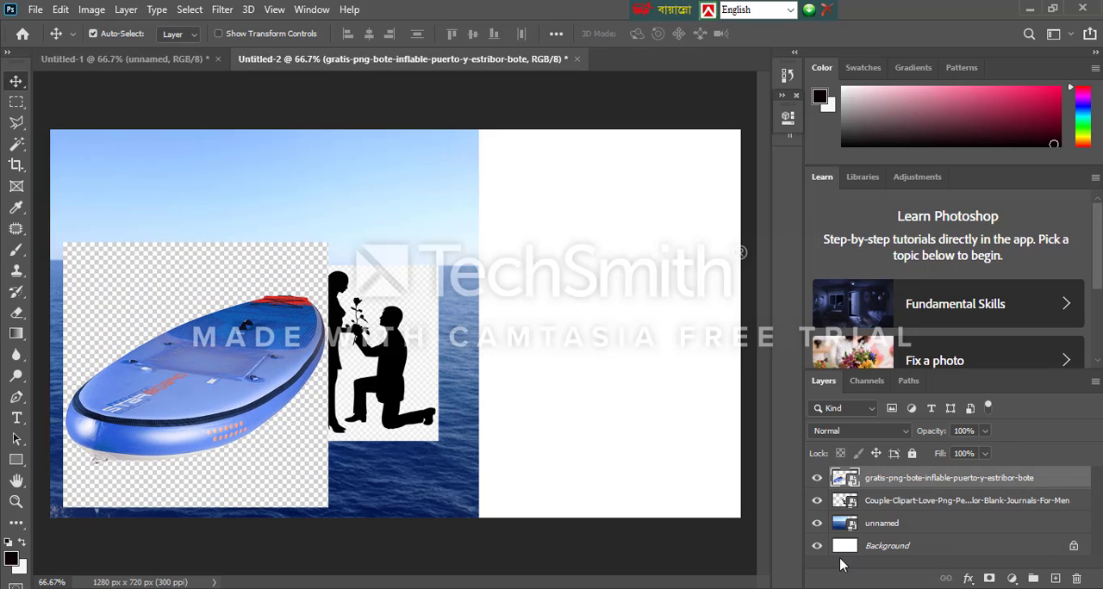
Hide the couple and boat layers, and enlarge the sea layer to 64.01% so it covers the whole canvas
{"action": "left_click", "coordinate": [817, 502]}
{"action": "left_click", "coordinate": [817, 478]}
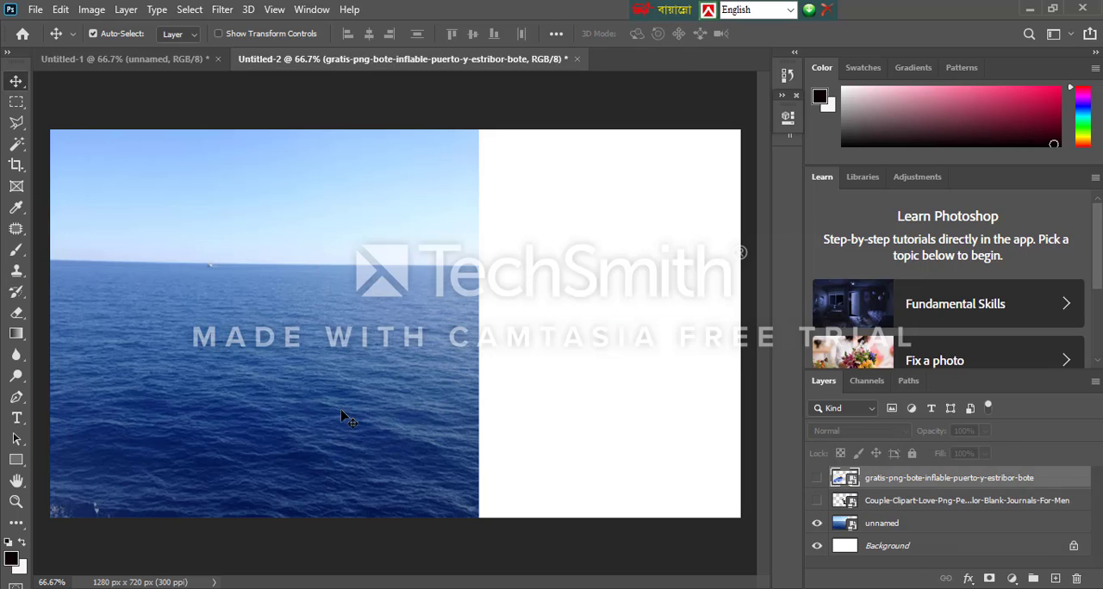
{"action": "left_click_drag", "start_coordinate": [274, 408], "coordinate": [364, 415]}
{"action": "key", "text": "ctrl+t"}
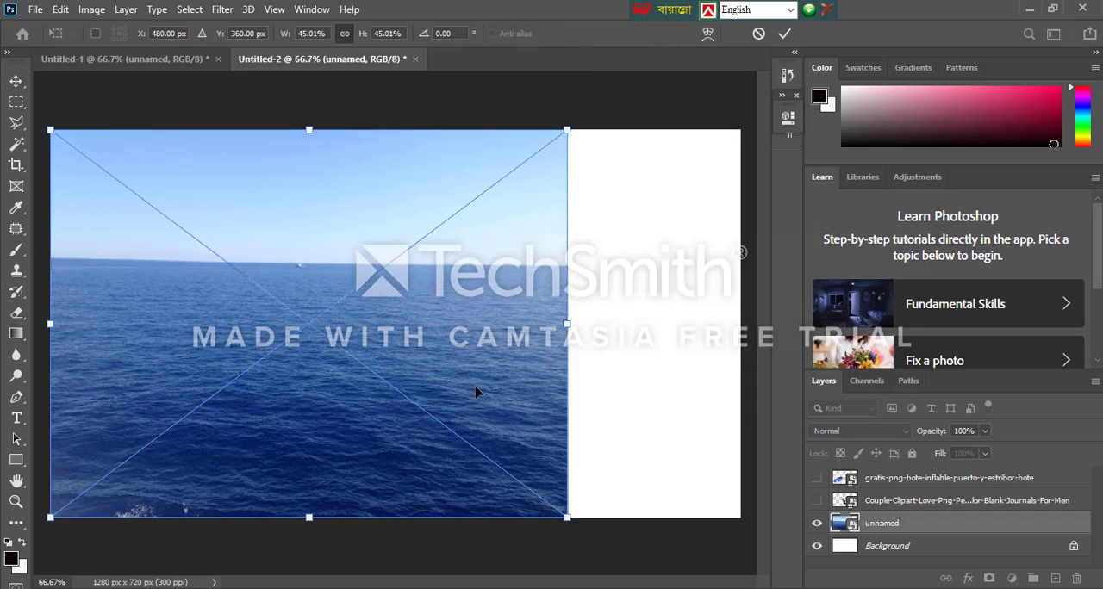
{"action": "left_click_drag", "start_coordinate": [567, 519], "coordinate": [779, 576]}
{"action": "left_click_drag", "start_coordinate": [623, 485], "coordinate": [592, 416]}
{"action": "key", "text": "Return"}
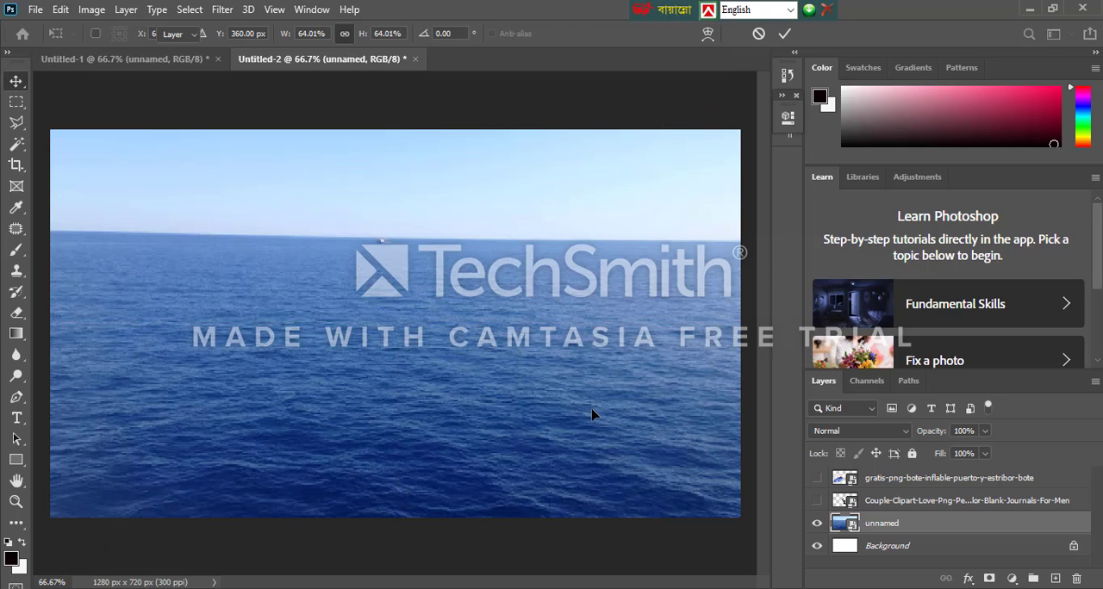
Show the couple layer again, enlarge it to 10.44%, and position it slightly left of the canvas centre
{"action": "left_click", "coordinate": [816, 502]}
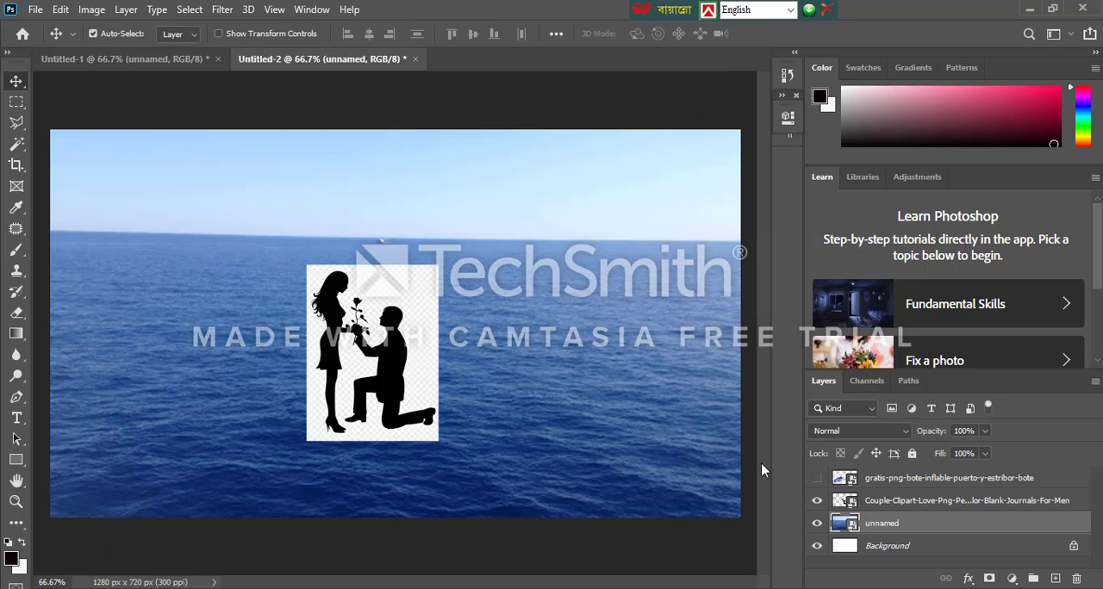
{"action": "key", "text": "ctrl+t"}
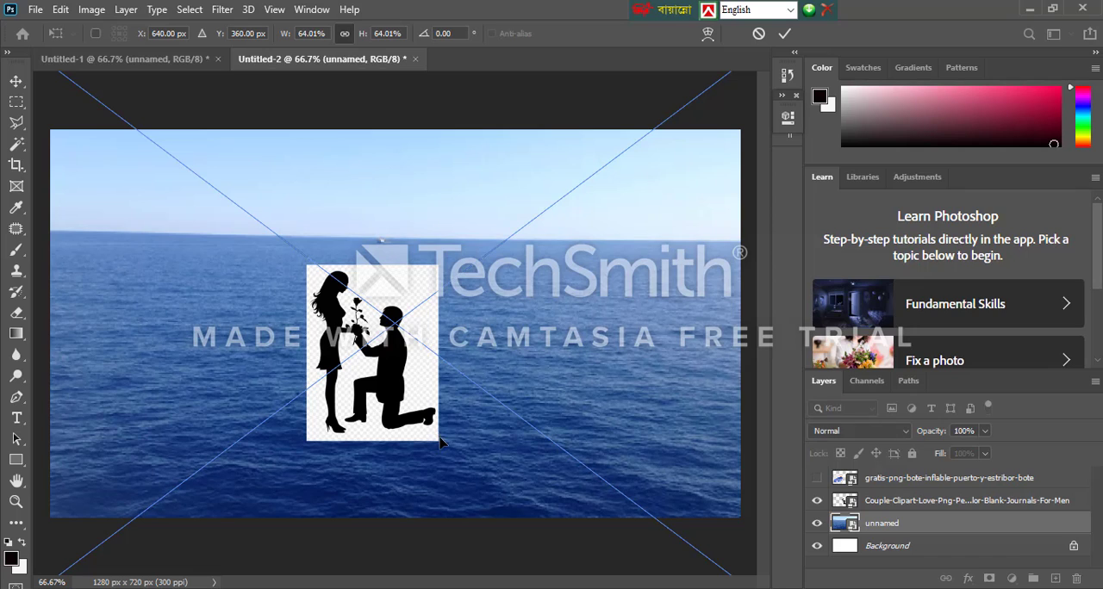
{"action": "key", "text": "Return"}
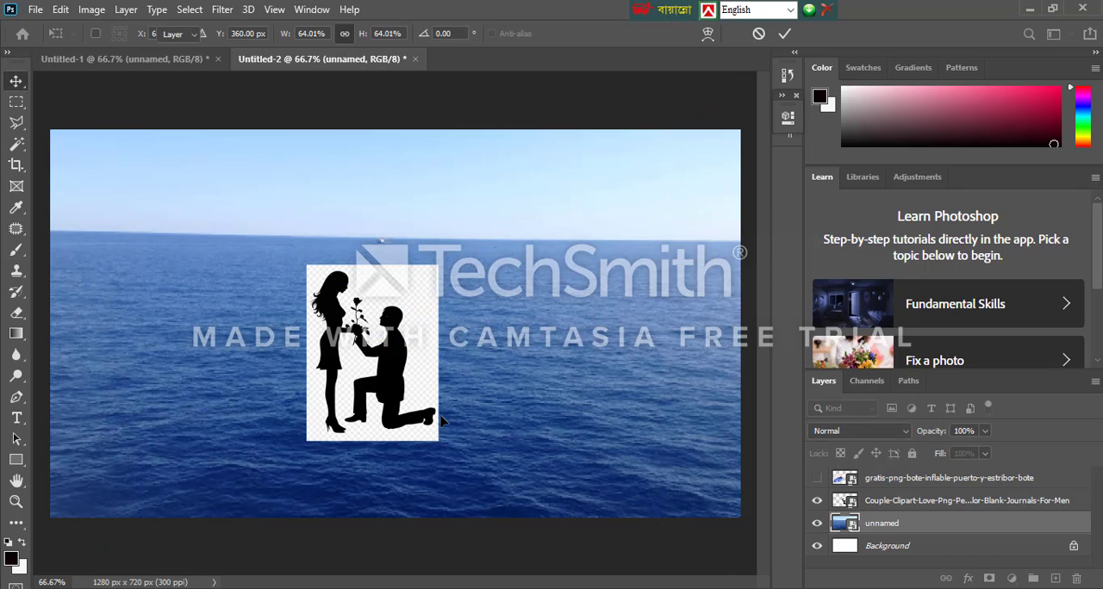
{"action": "left_click", "coordinate": [892, 503]}
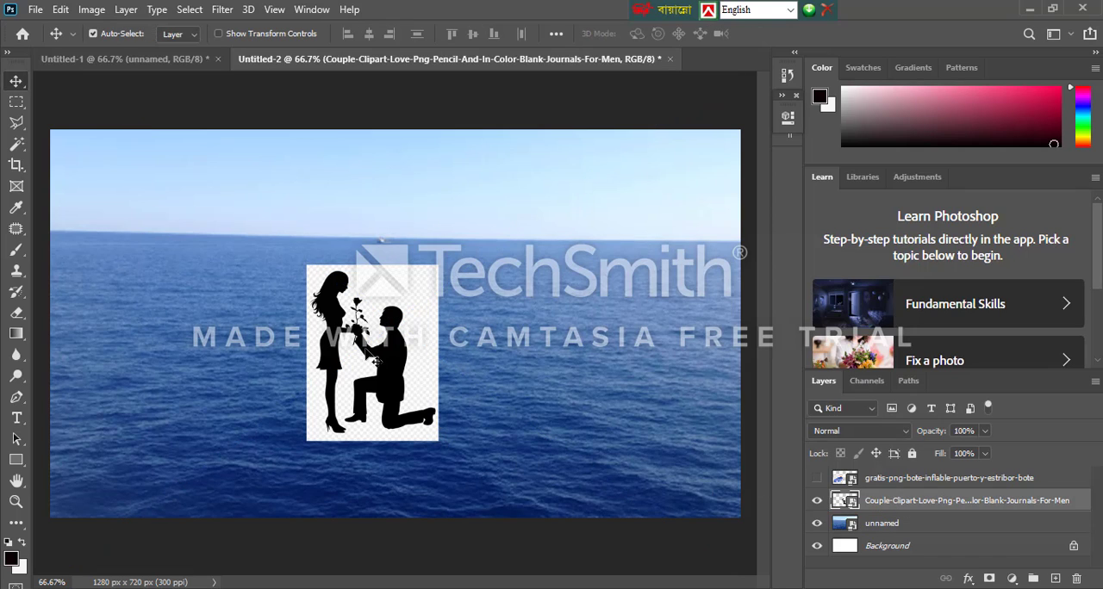
{"action": "key", "text": "ctrl+t"}
{"action": "left_click_drag", "start_coordinate": [438, 442], "coordinate": [539, 500]}
{"action": "left_click_drag", "start_coordinate": [427, 471], "coordinate": [363, 473]}
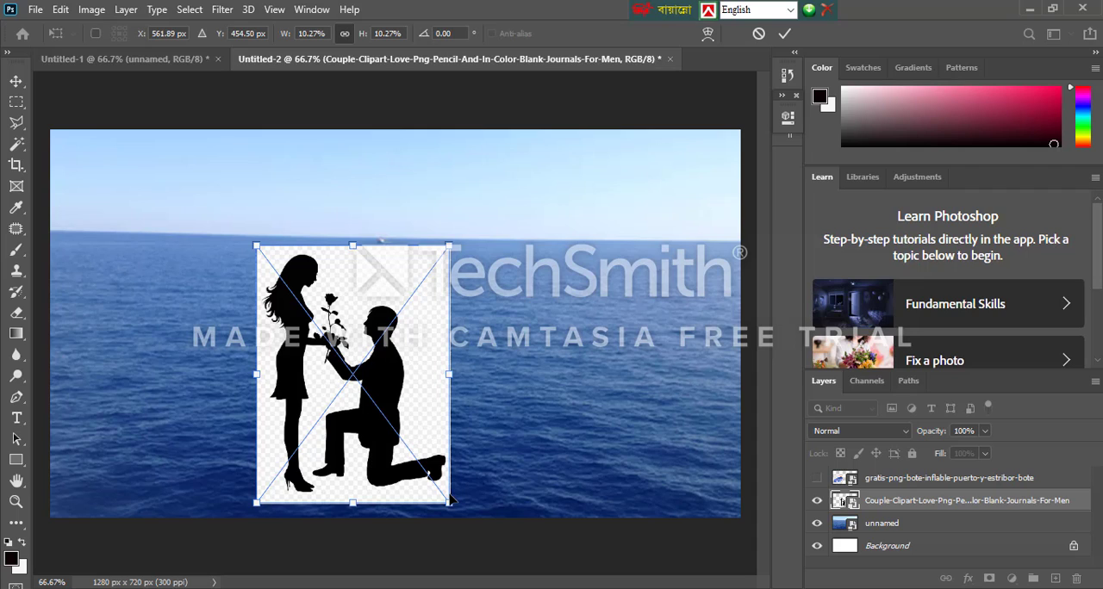
{"action": "left_click_drag", "start_coordinate": [448, 500], "coordinate": [454, 508]}
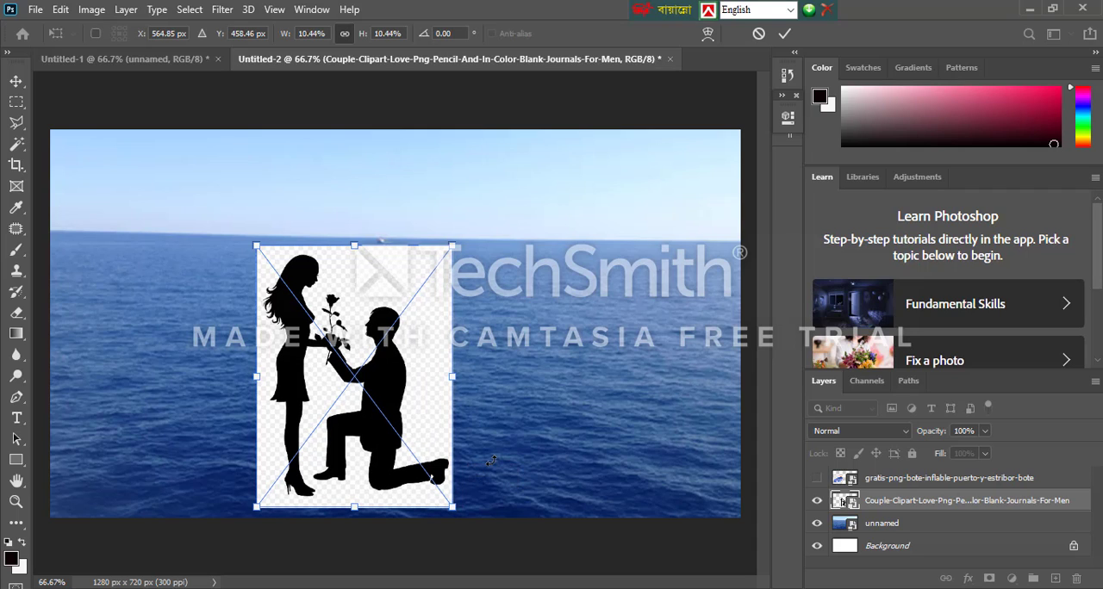
{"action": "key", "text": "Return"}
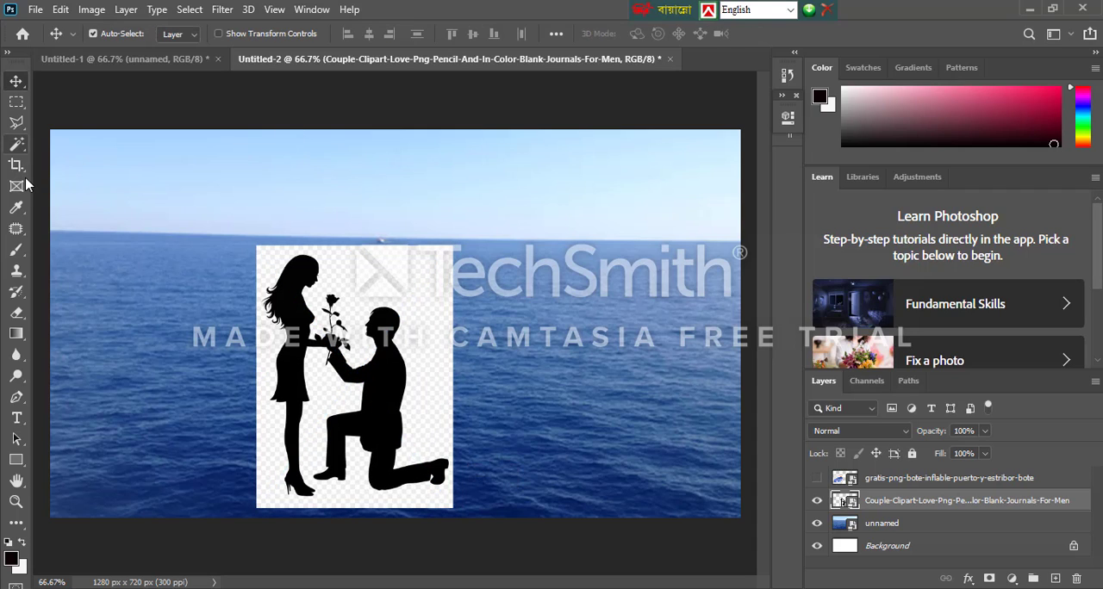
Rasterize the couple layer, remove its white checkered background with the Magic Wand Tool, and move the silhouettes up over the horizon
{"action": "left_click", "coordinate": [18, 148]}
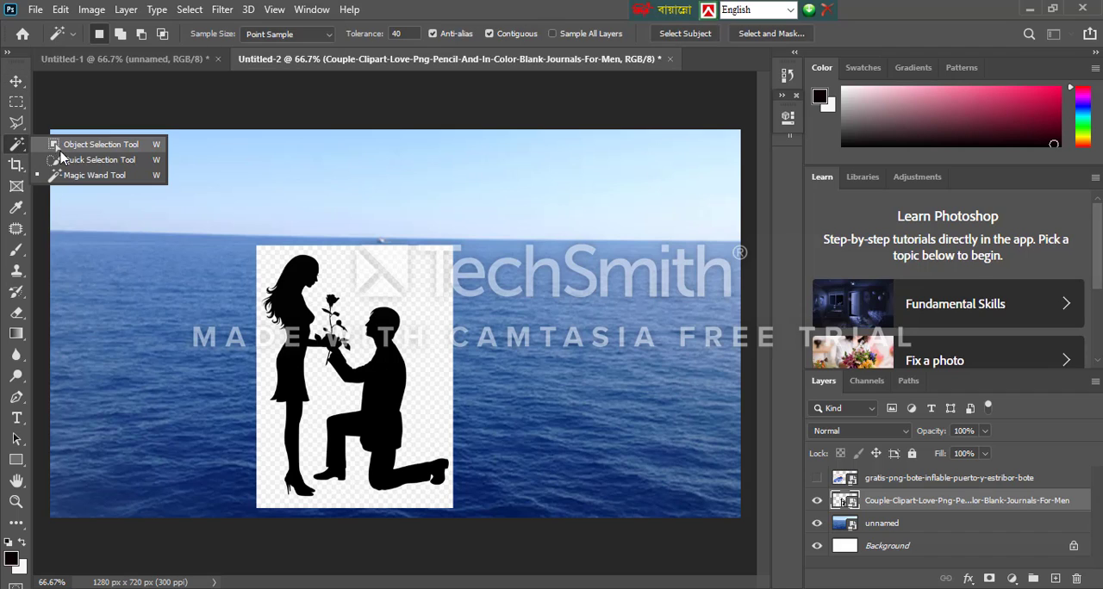
{"action": "left_click", "coordinate": [105, 176]}
{"action": "left_click", "coordinate": [340, 274]}
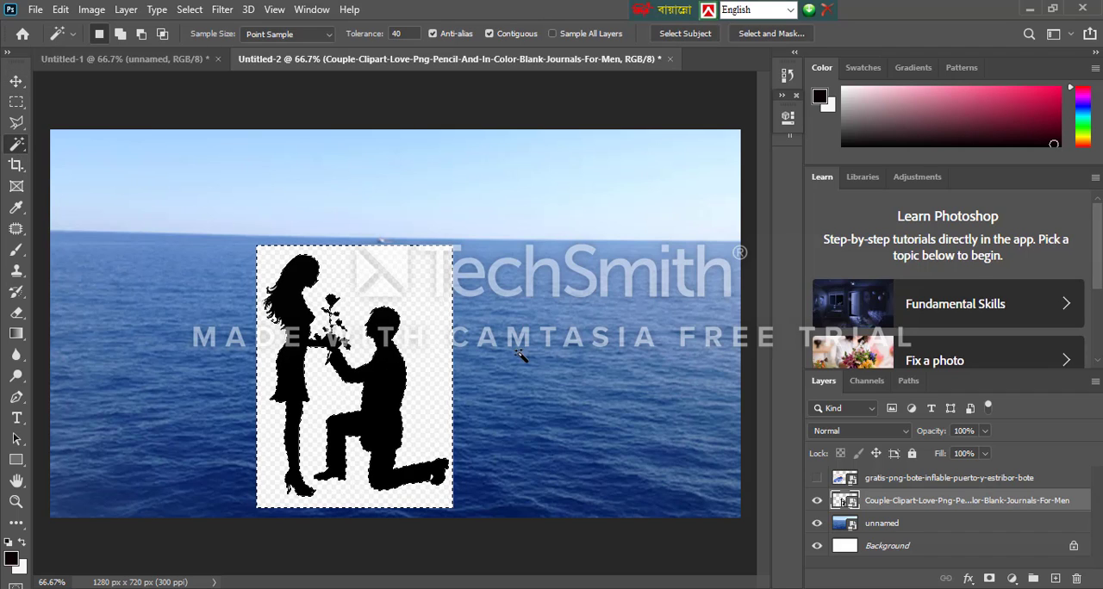
{"action": "key", "text": "Delete"}
{"action": "left_click", "coordinate": [531, 235]}
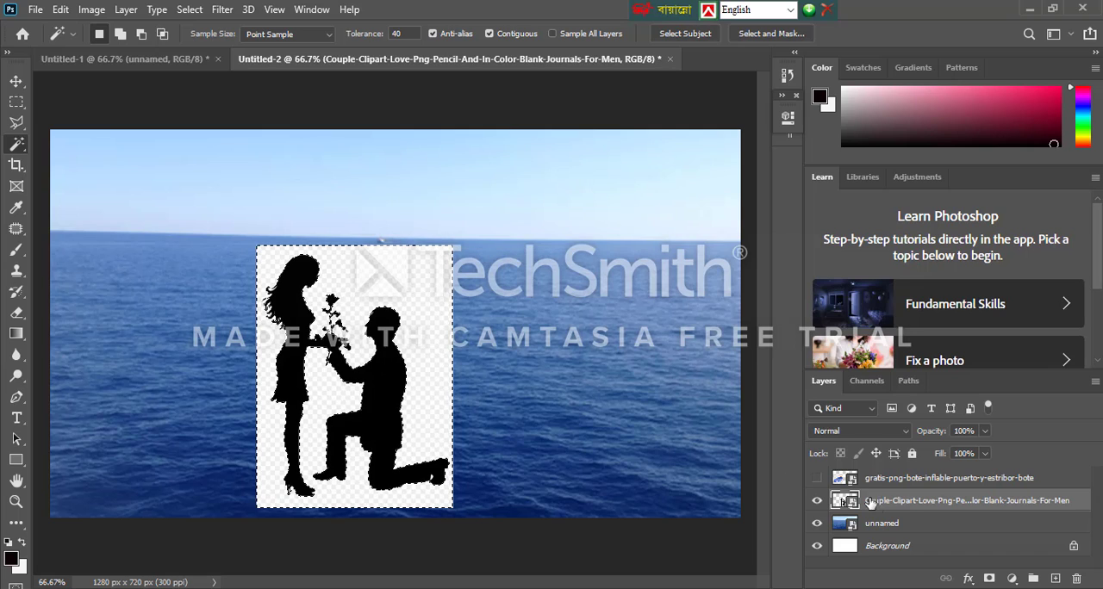
{"action": "right_click", "coordinate": [849, 501]}
{"action": "left_click", "coordinate": [779, 365]}
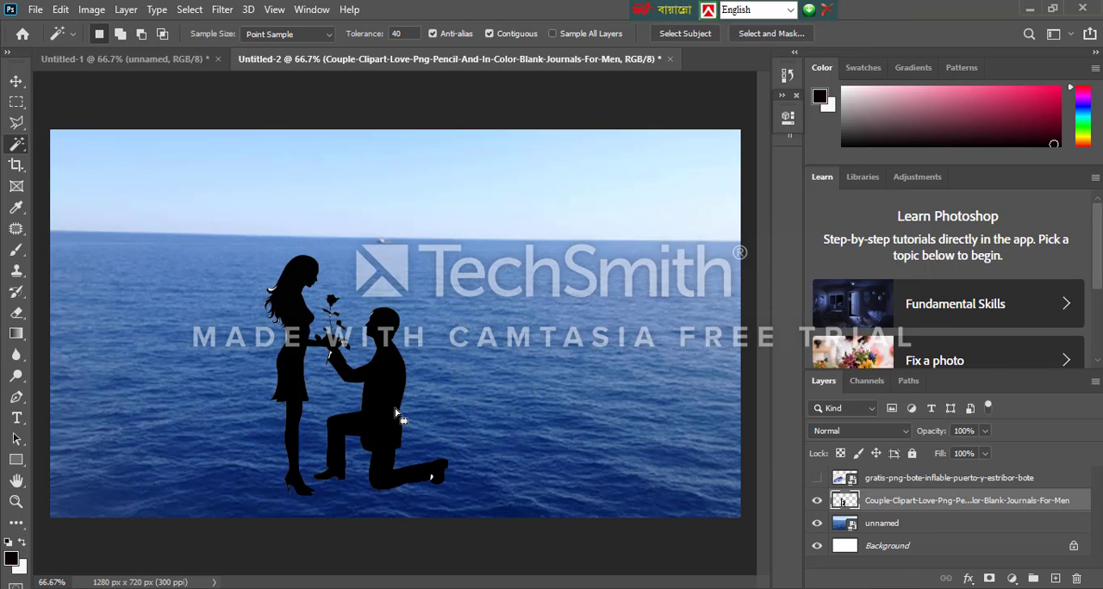
{"action": "left_click", "coordinate": [15, 85]}
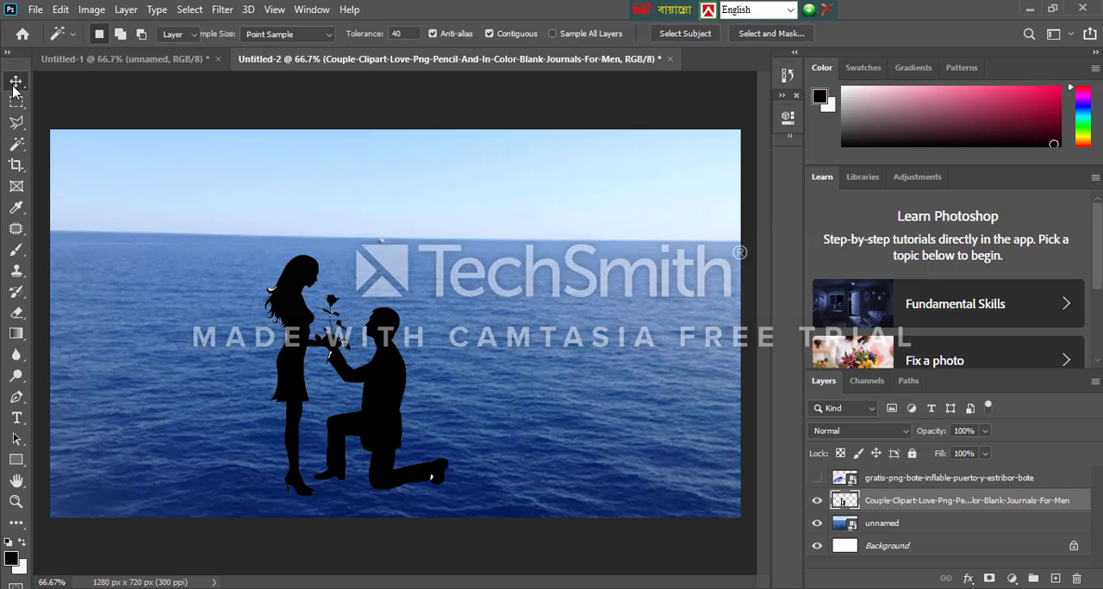
{"action": "left_click_drag", "start_coordinate": [375, 414], "coordinate": [375, 360]}
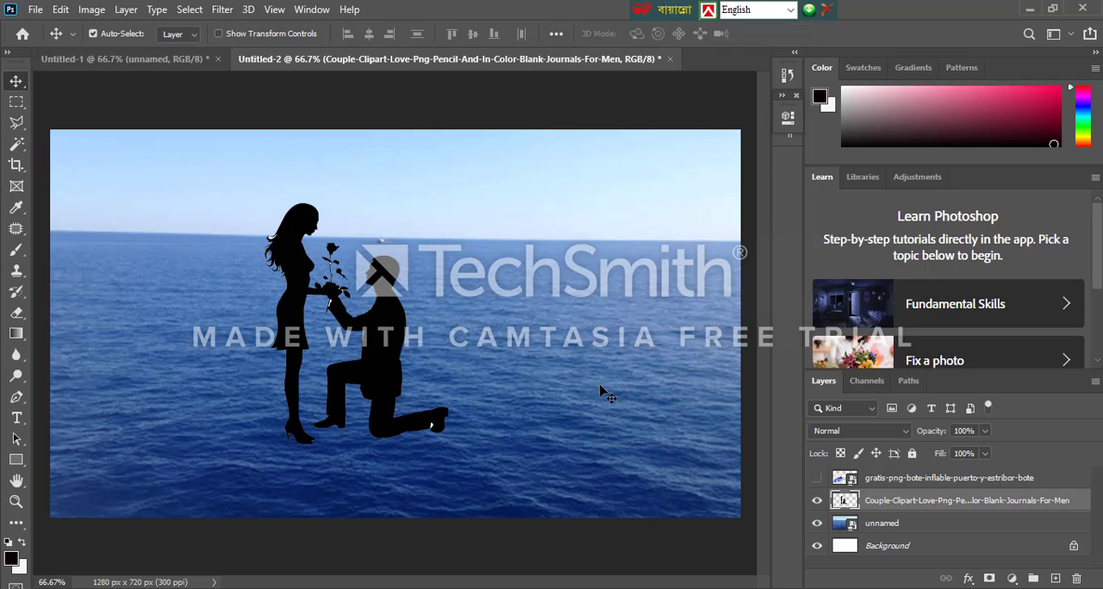
Hide the couple layer, show the boat layer, and shift the boat to the right over the sea
{"action": "left_click", "coordinate": [816, 501]}
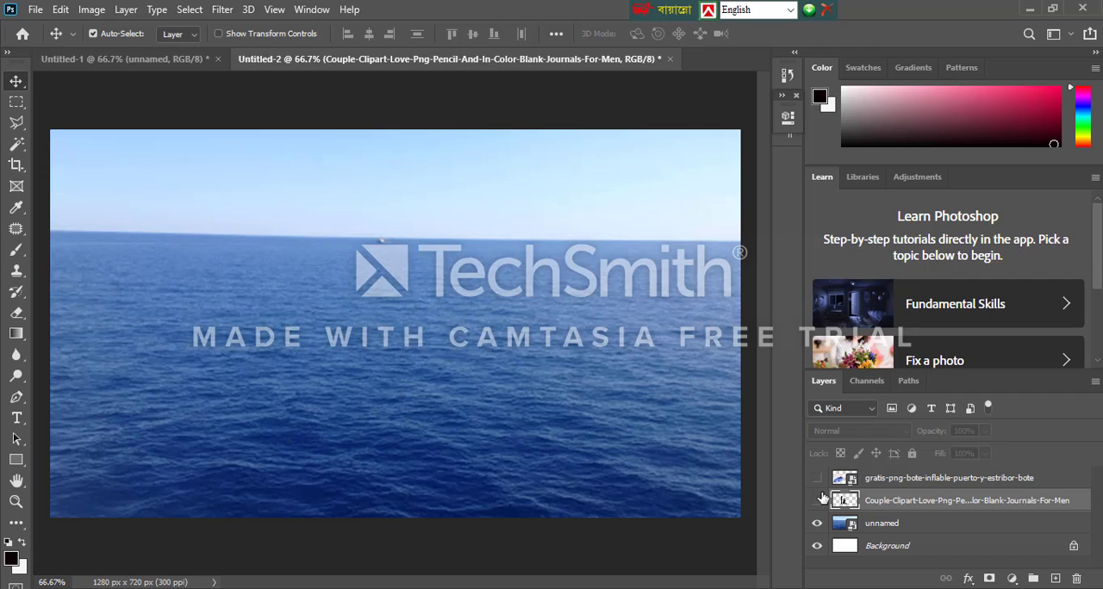
{"action": "left_click", "coordinate": [817, 481]}
{"action": "left_click_drag", "start_coordinate": [268, 435], "coordinate": [340, 439]}
Select the boat image's white background squares with the Magic Wand, rasterize the layer, delete the selected squares, and clear the selection
{"action": "left_click", "coordinate": [19, 146]}
{"action": "left_click", "coordinate": [167, 229]}
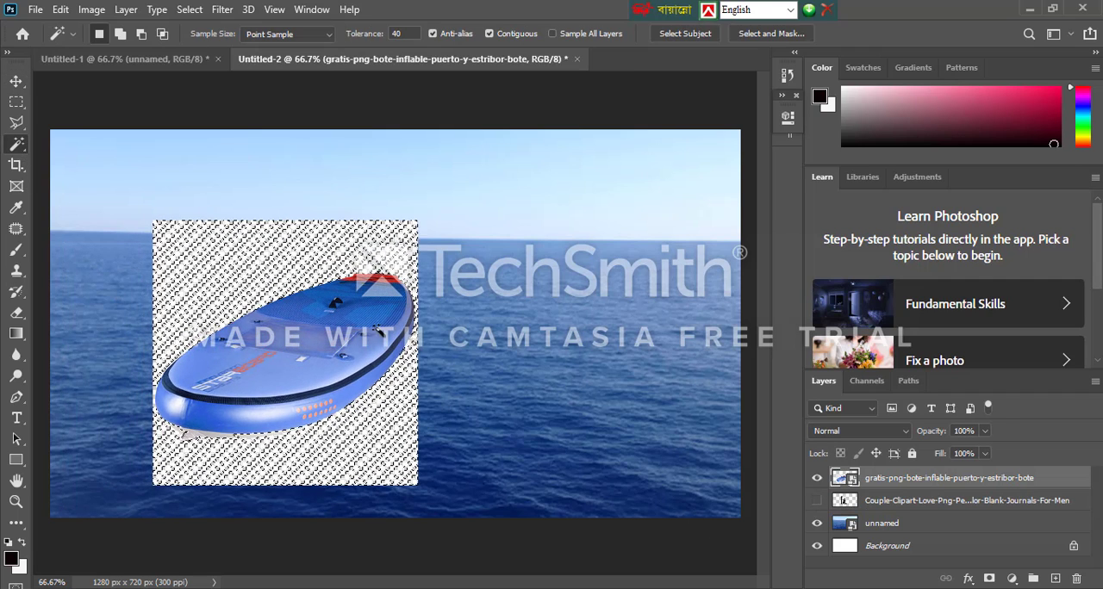
{"action": "key", "text": "Delete"}
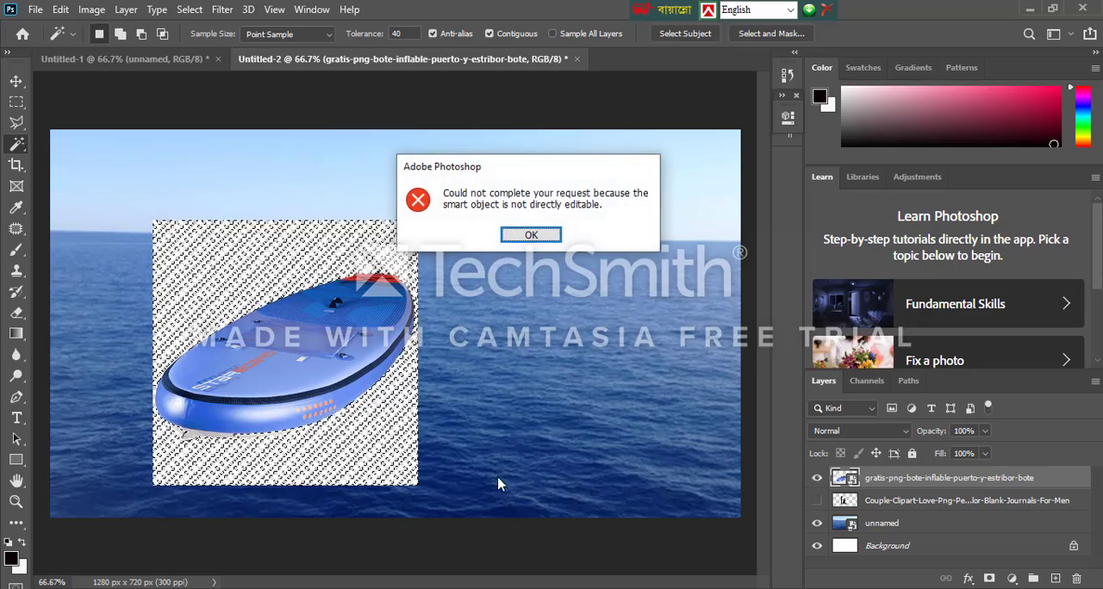
{"action": "left_click", "coordinate": [531, 236]}
{"action": "right_click", "coordinate": [896, 481]}
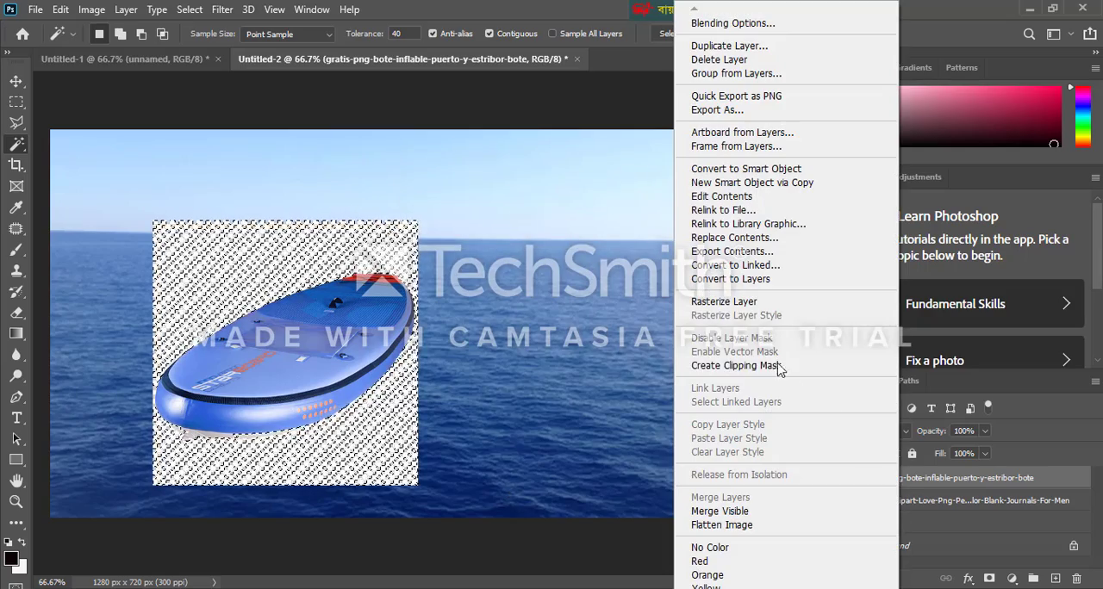
{"action": "left_click", "coordinate": [757, 303]}
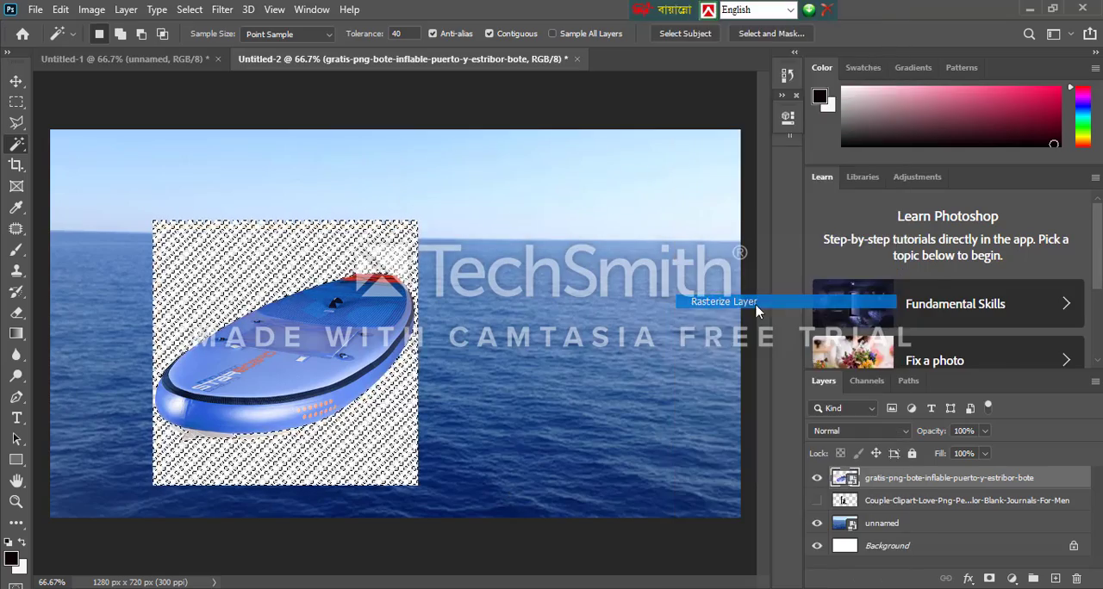
{"action": "left_click", "coordinate": [373, 436]}
{"action": "left_click", "coordinate": [373, 436]}
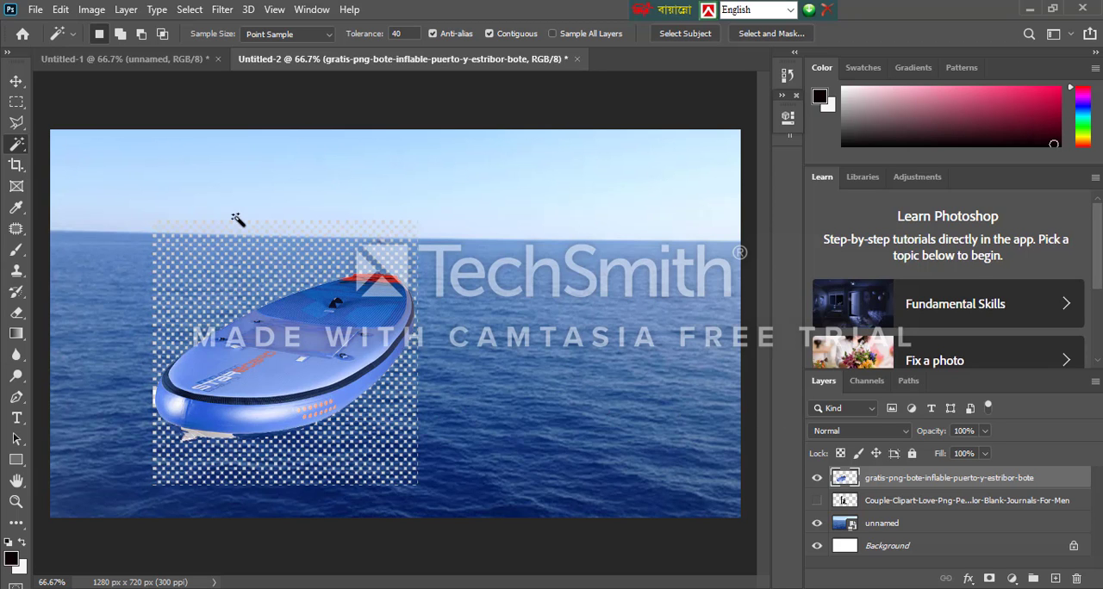
Trace a closed selection around the boat's outline with the Polygonal Lasso Tool, leaving out the checkered background and fin
{"action": "left_click", "coordinate": [16, 122]}
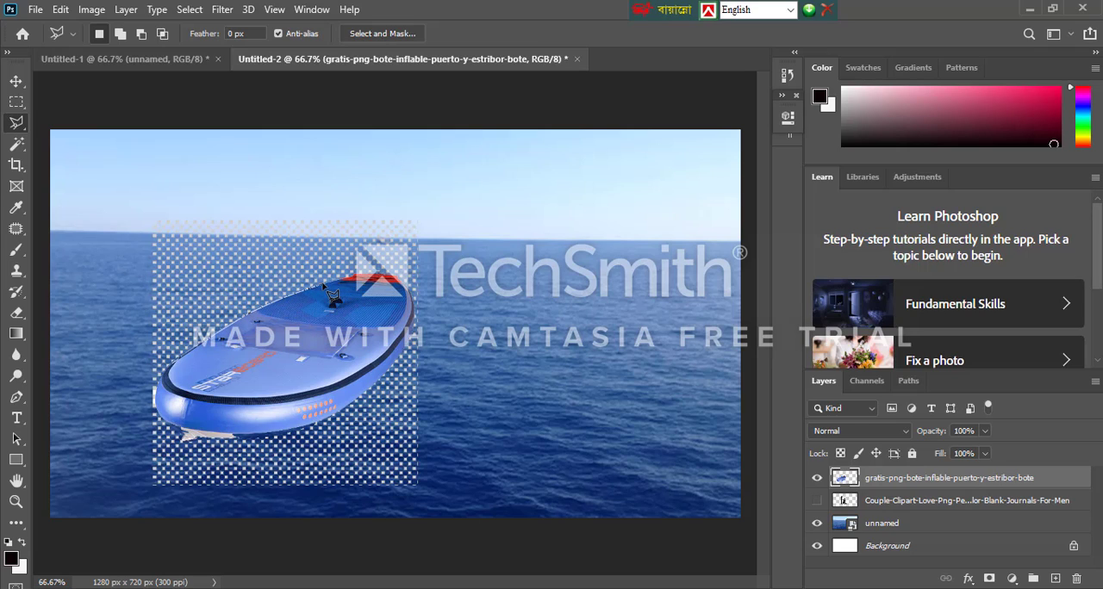
{"action": "scroll", "coordinate": [332, 298], "scroll_direction": "up", "scroll_amount": 5}
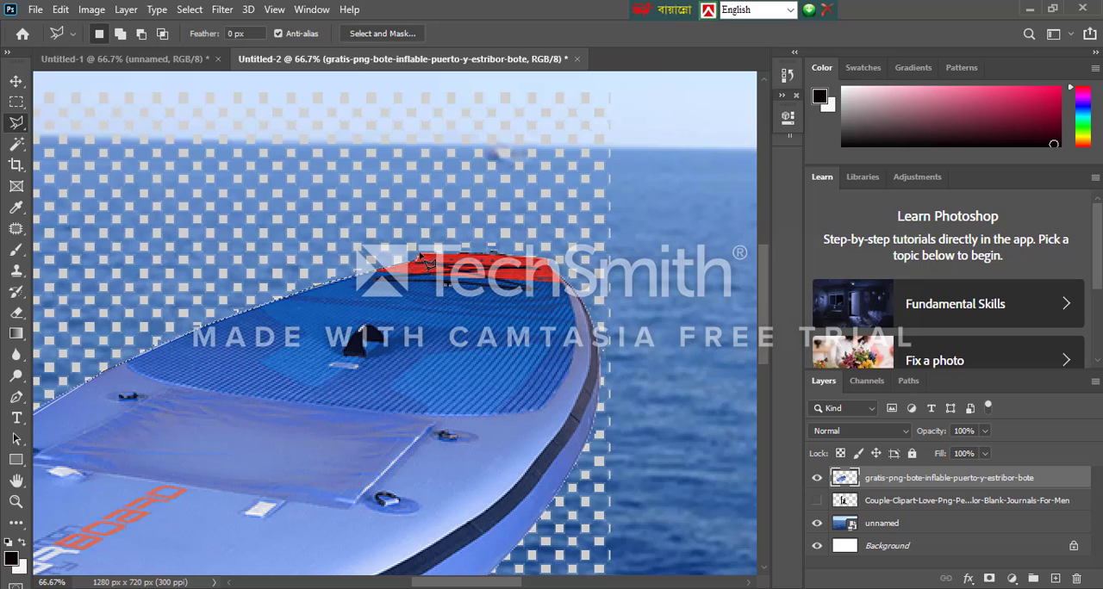
{"action": "left_click_drag", "start_coordinate": [422, 261], "coordinate": [566, 276]}
{"action": "mouse_move", "coordinate": [583, 308]}
{"action": "left_mouse_down"}
{"action": "mouse_move", "coordinate": [613, 390]}
{"action": "mouse_move", "coordinate": [597, 349]}
{"action": "mouse_move", "coordinate": [615, 372]}
{"action": "mouse_move", "coordinate": [610, 419]}
{"action": "mouse_move", "coordinate": [600, 376]}
{"action": "mouse_move", "coordinate": [618, 422]}
{"action": "mouse_move", "coordinate": [594, 457]}
{"action": "mouse_move", "coordinate": [597, 416]}
{"action": "mouse_move", "coordinate": [571, 545]}
{"action": "mouse_move", "coordinate": [544, 440]}
{"action": "mouse_move", "coordinate": [588, 392]}
{"action": "left_mouse_up"}
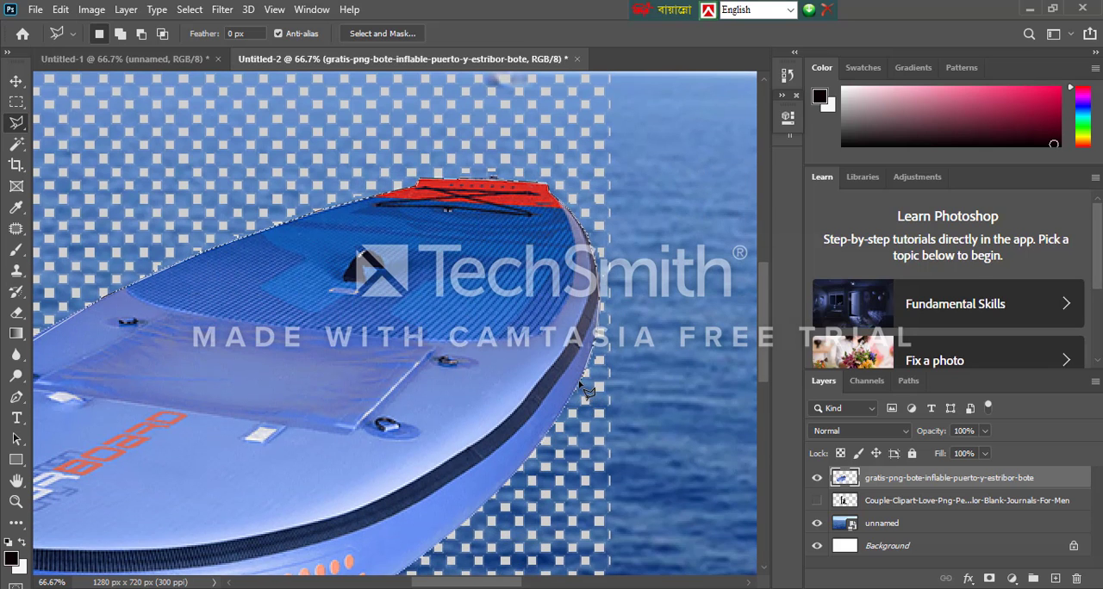
{"action": "left_click", "coordinate": [580, 384]}
{"action": "scroll", "coordinate": [566, 407], "scroll_direction": "down", "scroll_amount": 3}
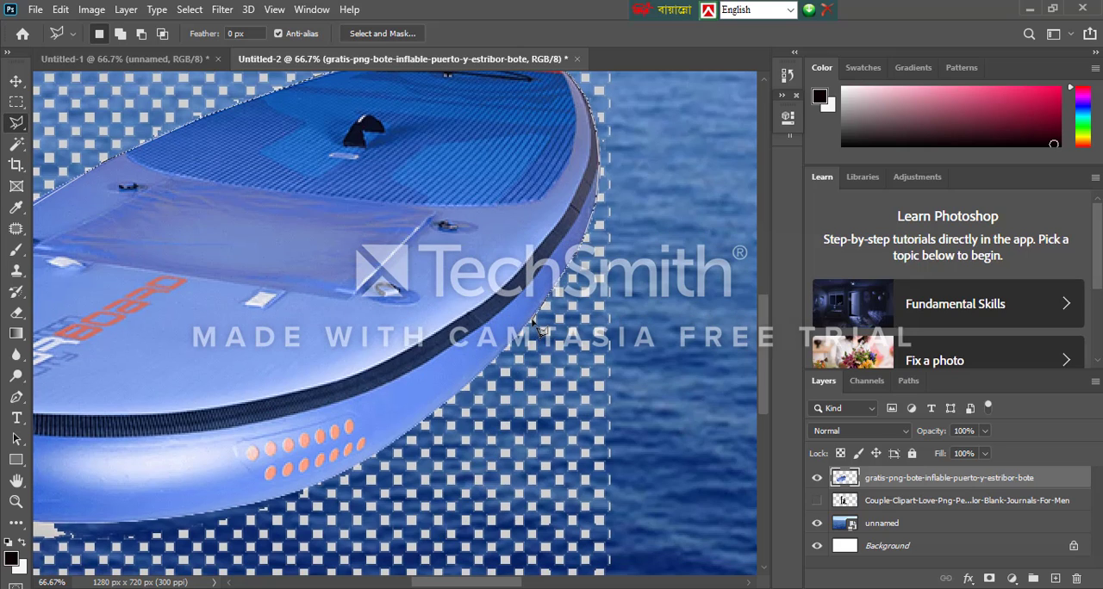
{"action": "left_click", "coordinate": [461, 400]}
{"action": "scroll", "coordinate": [381, 466], "scroll_direction": "down", "scroll_amount": 2}
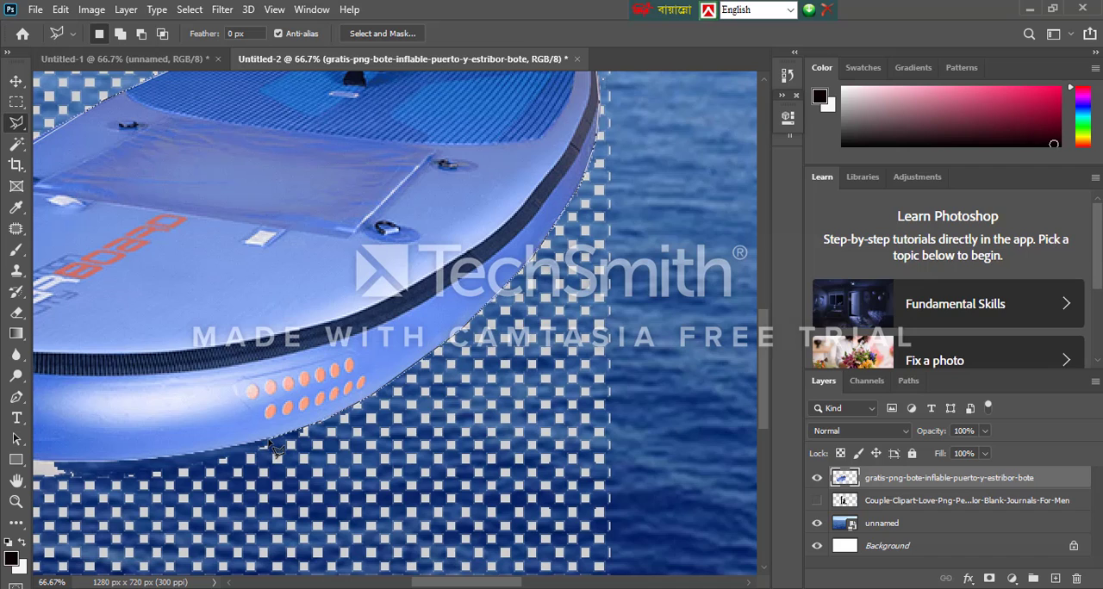
{"action": "scroll", "coordinate": [285, 452], "scroll_direction": "left", "scroll_amount": 2}
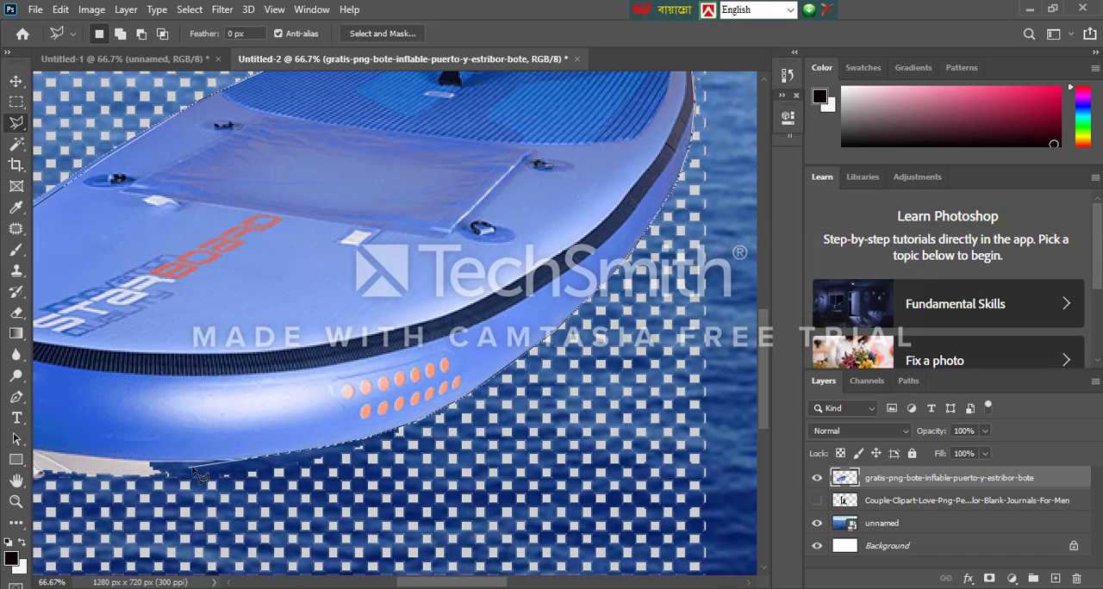
{"action": "scroll", "coordinate": [234, 470], "scroll_direction": "left", "scroll_amount": 3}
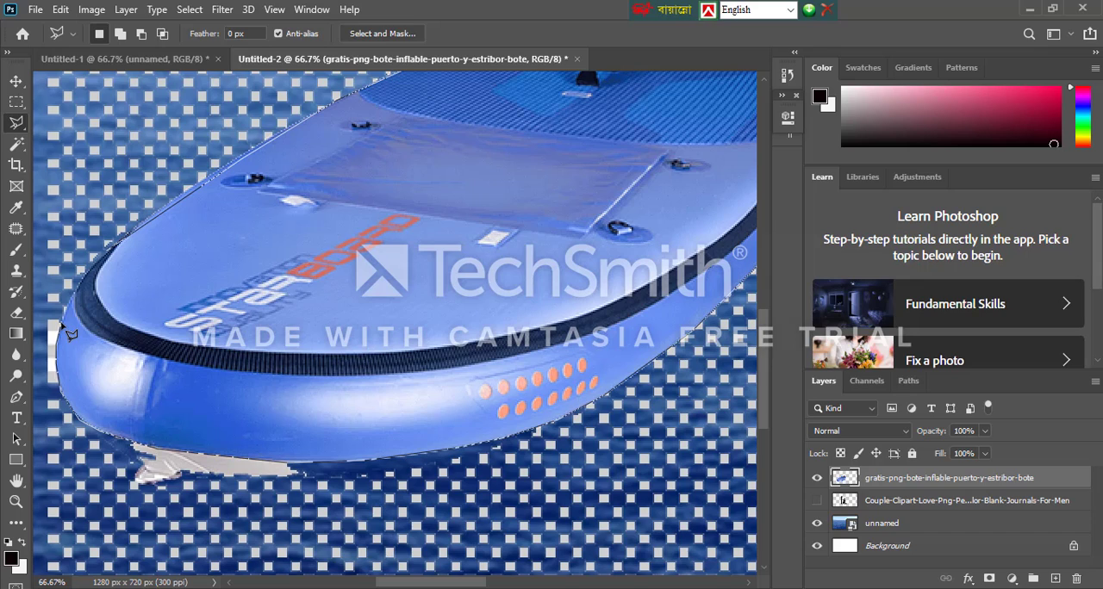
{"action": "left_click", "coordinate": [106, 253]}
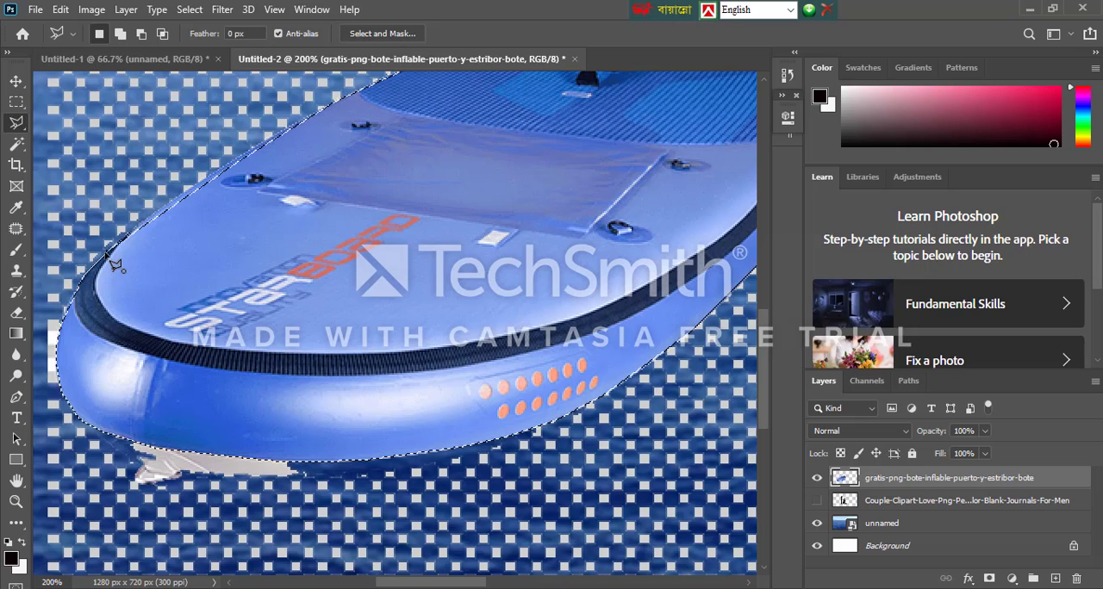
Copy the selected boat to a new layer and move the copy down over the sea
{"action": "key", "text": "ctrl+j"}
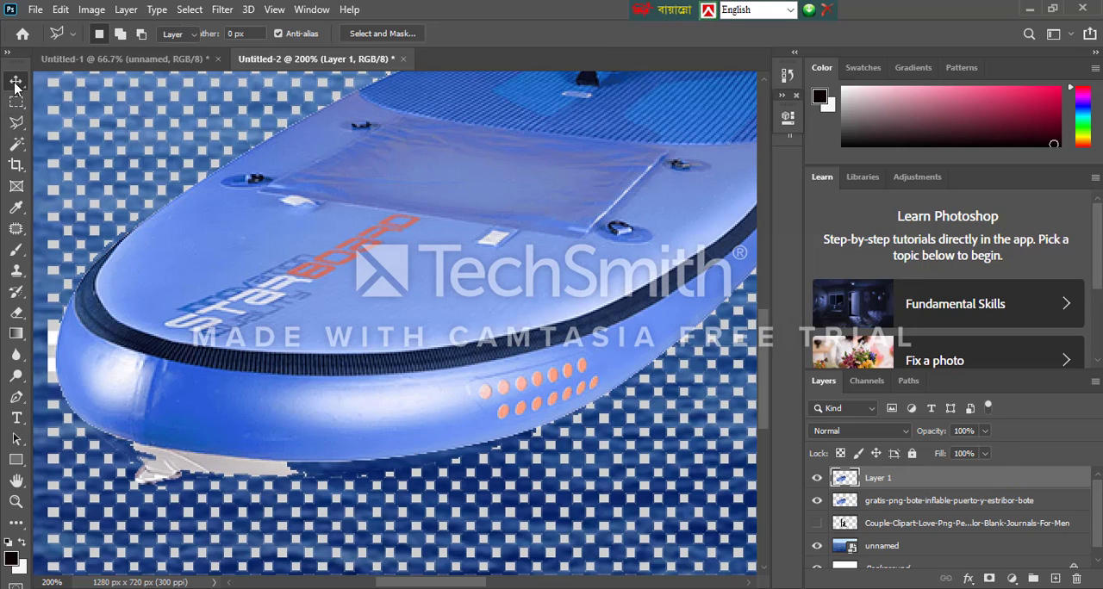
{"action": "left_click", "coordinate": [15, 81]}
{"action": "key", "text": "ctrl"}
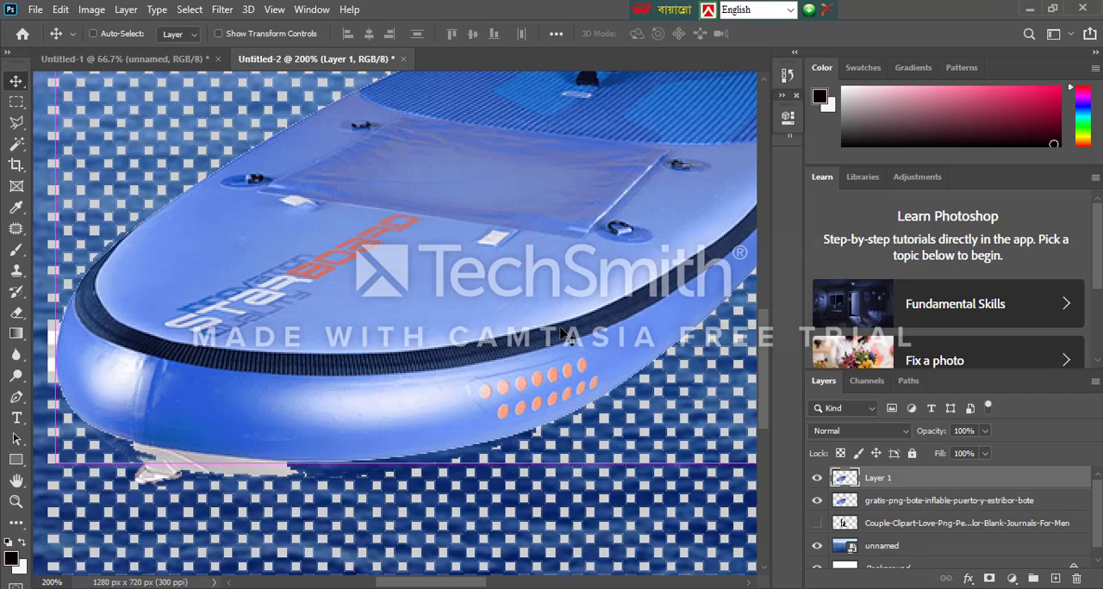
{"action": "key", "text": "ctrl+minus"}
{"action": "left_click_drag", "start_coordinate": [506, 295], "coordinate": [547, 419]}
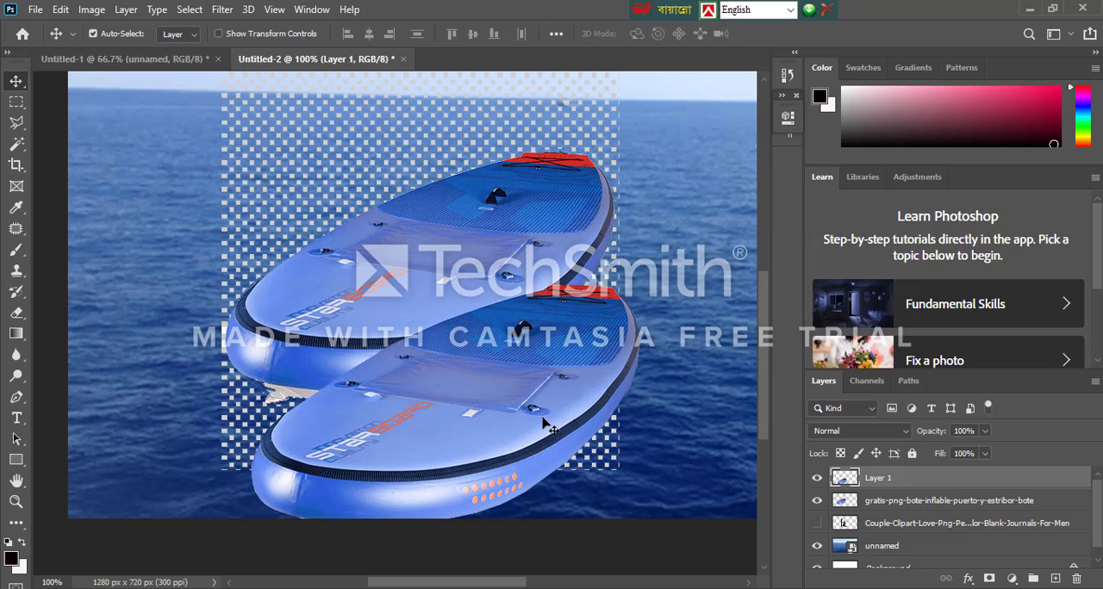
Hide and delete the original gratis-png-bote boat layer, and reposition the cut-out boat over the sea
{"action": "left_click", "coordinate": [816, 500]}
{"action": "left_click_drag", "start_coordinate": [480, 405], "coordinate": [433, 284]}
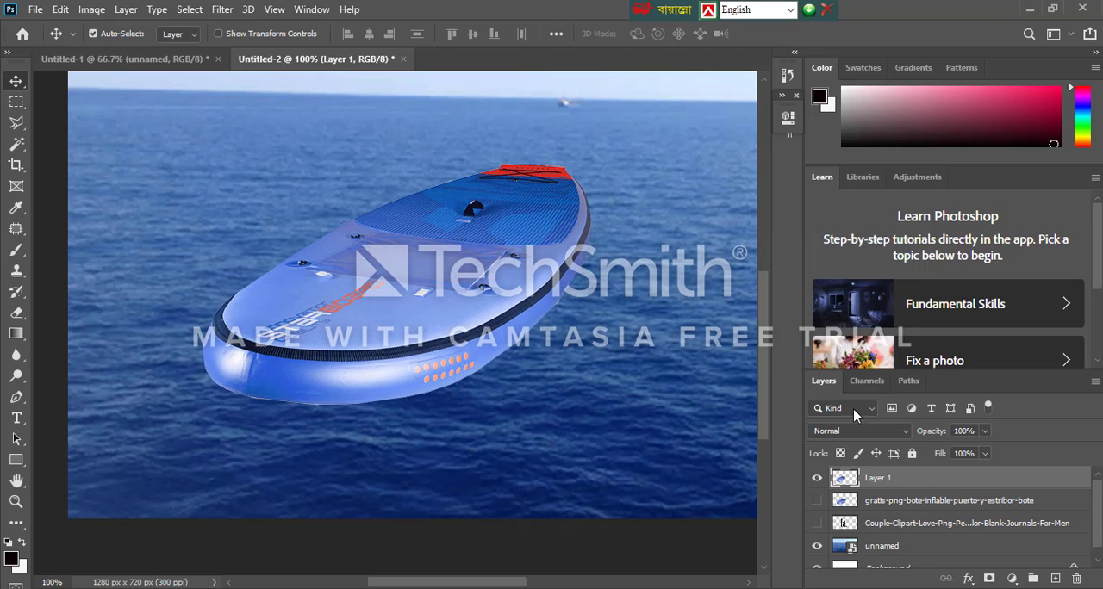
{"action": "right_click", "coordinate": [874, 509]}
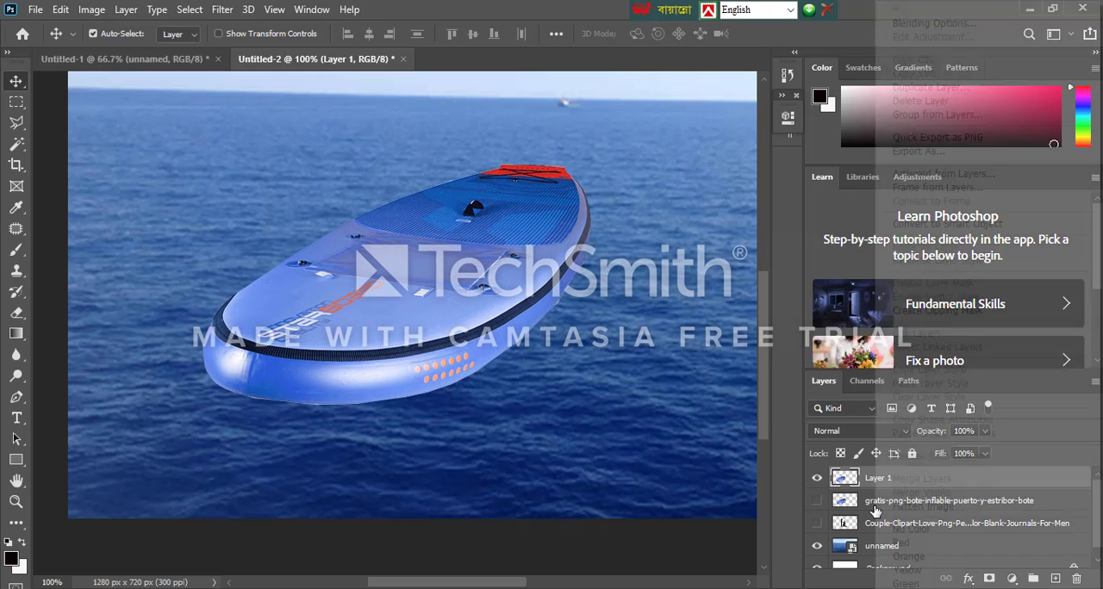
{"action": "left_click", "coordinate": [939, 100]}
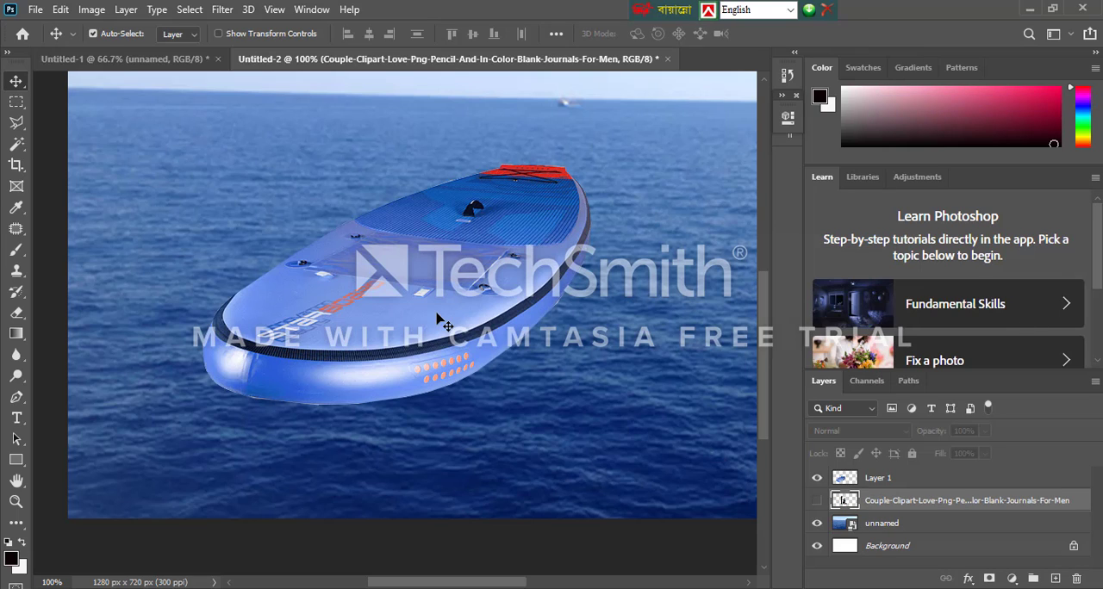
{"action": "left_click_drag", "start_coordinate": [443, 319], "coordinate": [373, 362]}
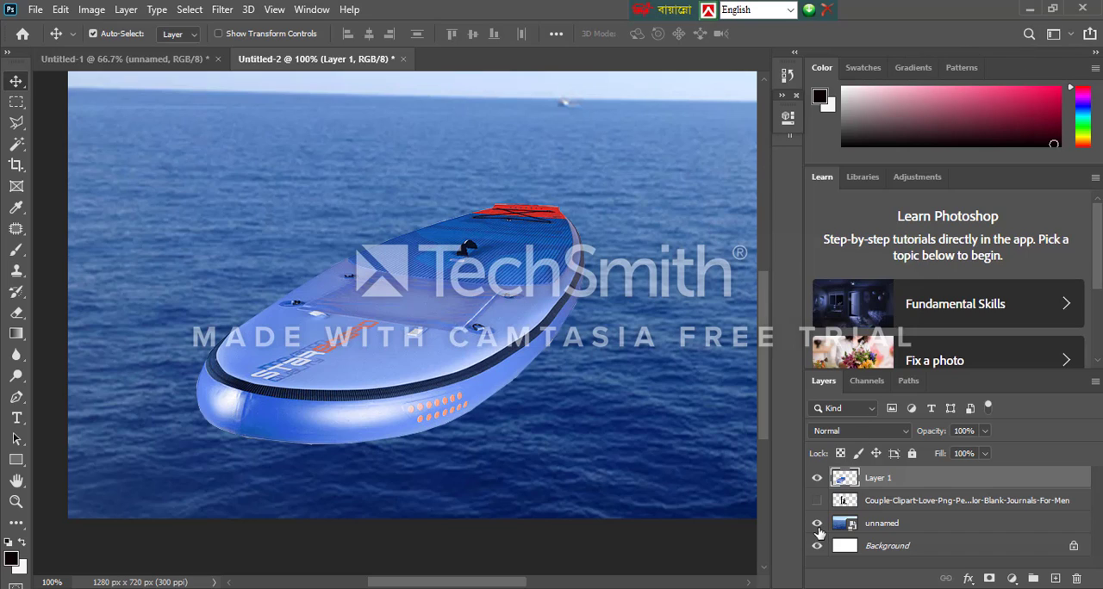
Hide the cut-out boat layer and shrink the sea image to 20.92% so its edges lie inside the canvas
{"action": "left_click", "coordinate": [817, 479]}
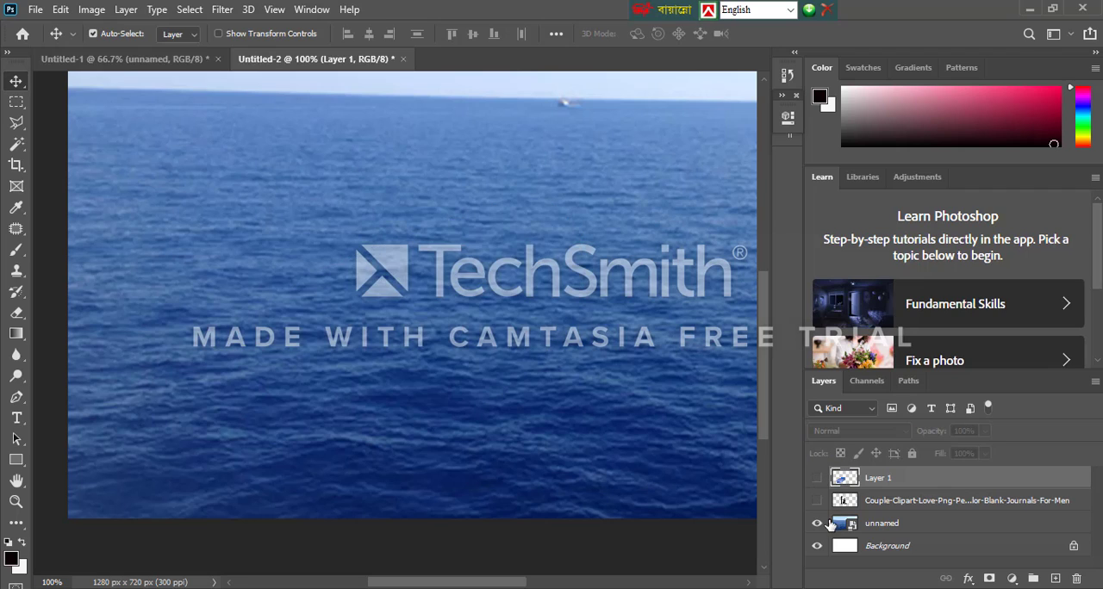
{"action": "left_click", "coordinate": [622, 369]}
{"action": "key", "text": "ctrl+t"}
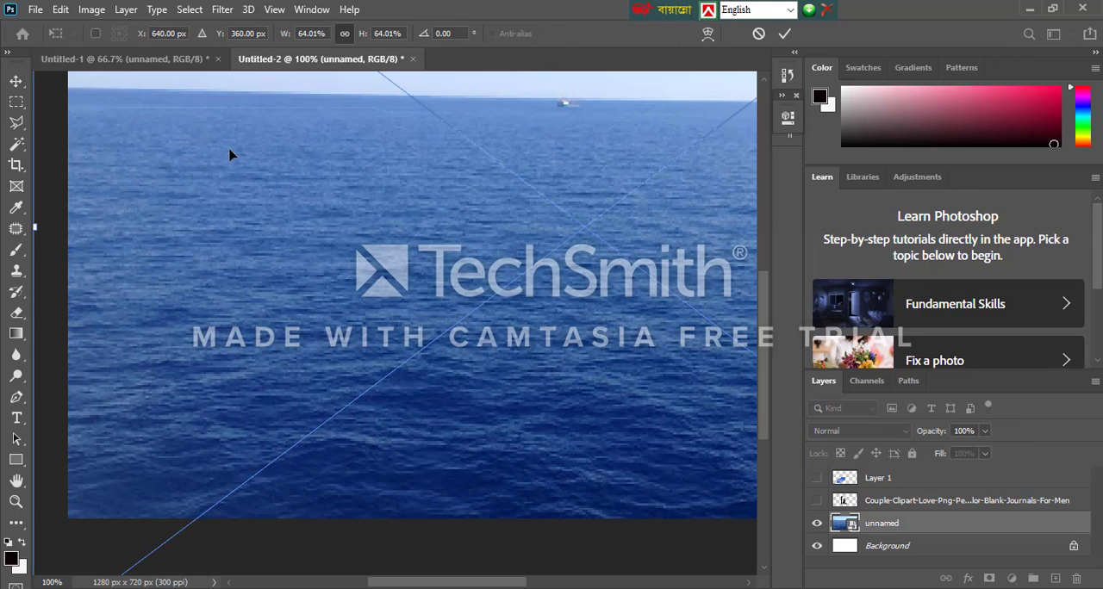
{"action": "left_click_drag", "start_coordinate": [183, 252], "coordinate": [339, 337]}
{"action": "left_click_drag", "start_coordinate": [281, 134], "coordinate": [241, 319]}
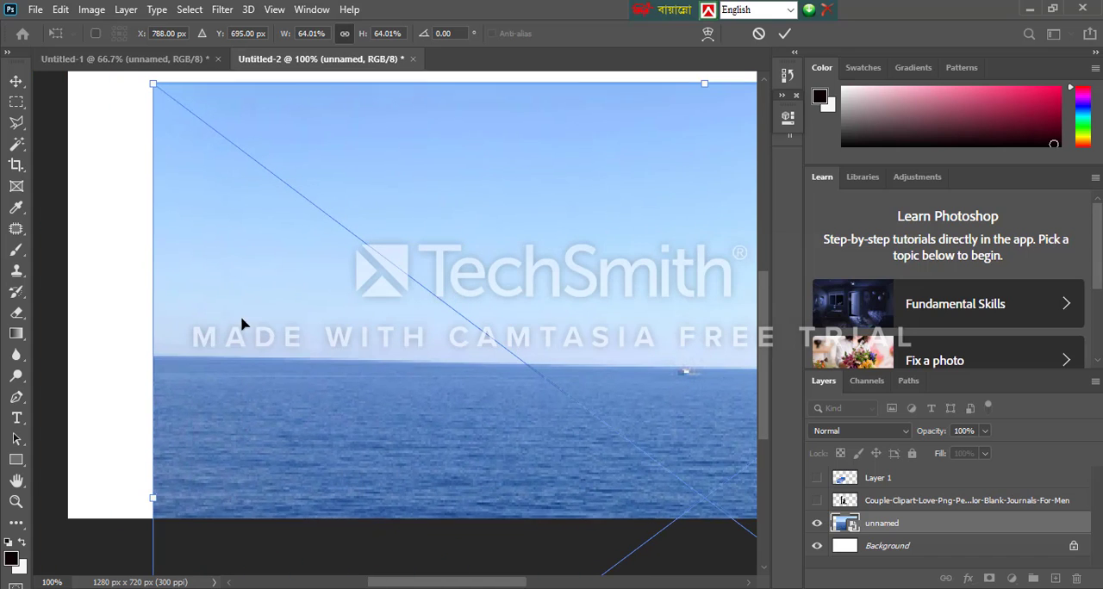
{"action": "left_click_drag", "start_coordinate": [150, 83], "coordinate": [544, 409]}
{"action": "left_click_drag", "start_coordinate": [624, 468], "coordinate": [192, 213]}
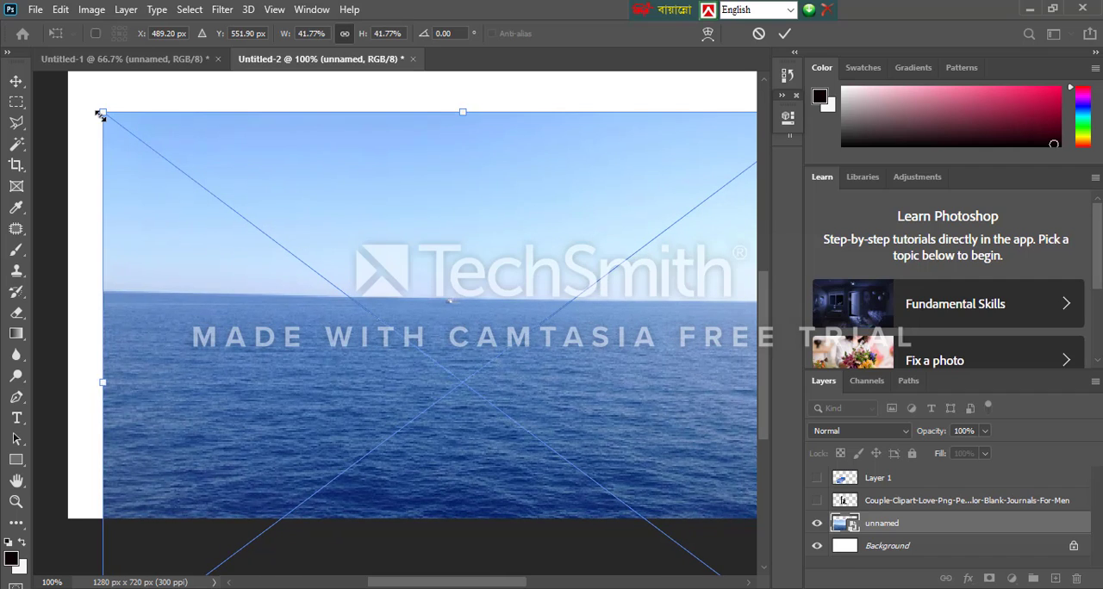
{"action": "left_click_drag", "start_coordinate": [100, 115], "coordinate": [481, 407]}
{"action": "left_click_drag", "start_coordinate": [647, 459], "coordinate": [387, 247]}
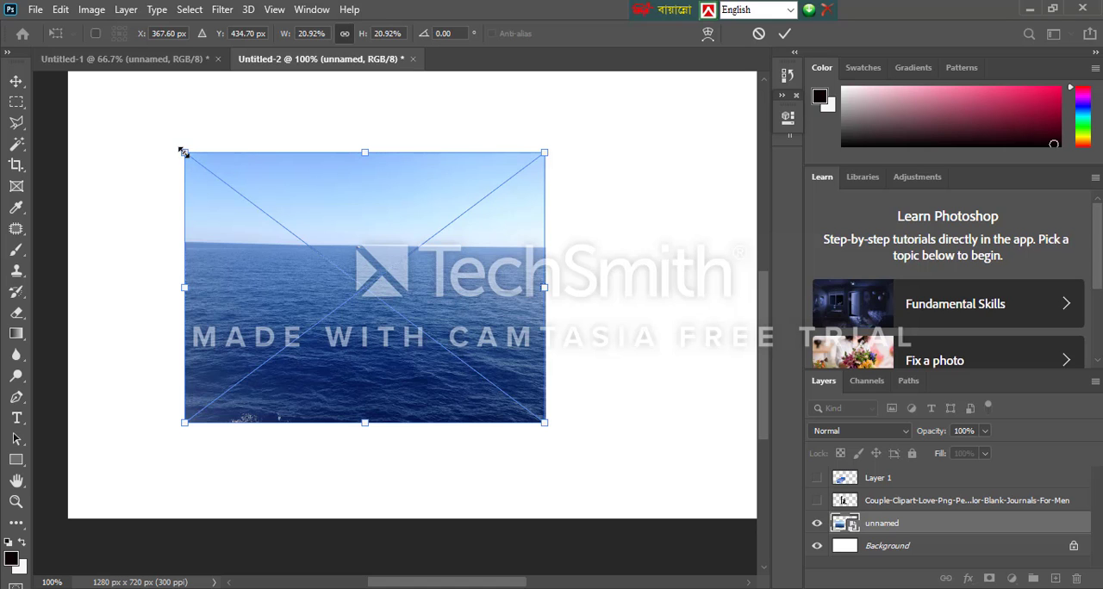
Enlarge the sea image to 48.45% and position it to cover the canvas with more sky above the horizon
{"action": "left_click_drag", "start_coordinate": [175, 142], "coordinate": [67, 66]}
{"action": "left_click_drag", "start_coordinate": [545, 422], "coordinate": [837, 546]}
{"action": "left_click_drag", "start_coordinate": [595, 436], "coordinate": [671, 277]}
{"action": "left_click_drag", "start_coordinate": [440, 401], "coordinate": [476, 392]}
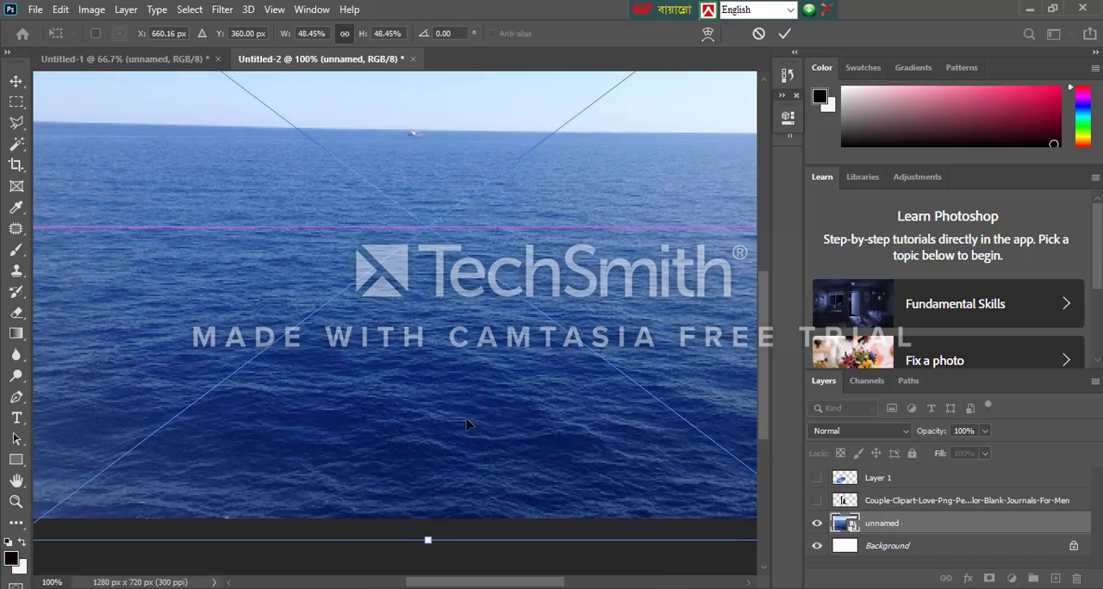
{"action": "key", "text": "Return"}
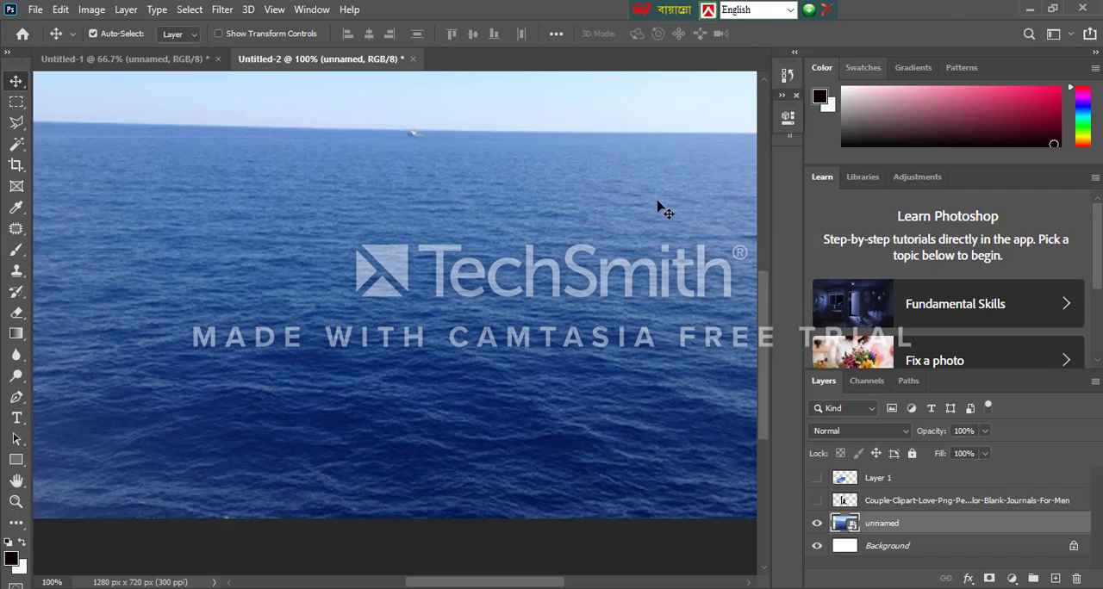
{"action": "left_click_drag", "start_coordinate": [437, 249], "coordinate": [453, 299]}
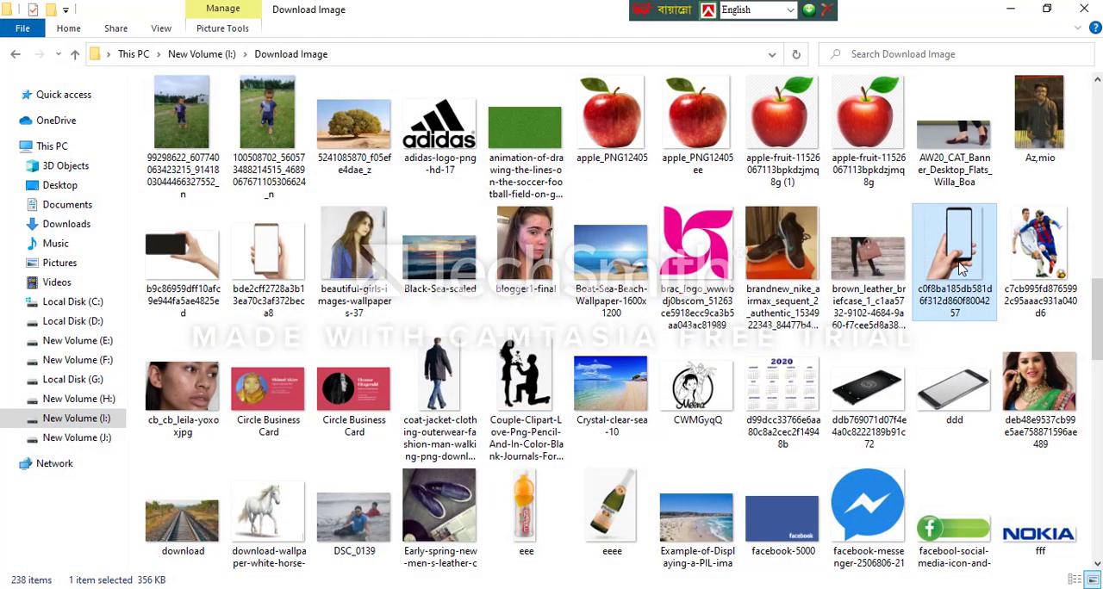
Place the hand-holding-phone image c0f8ba185db581d6f312d860f8004257 from the Download Image folder over the sea, centred horizontally
{"action": "right_click", "coordinate": [963, 269]}
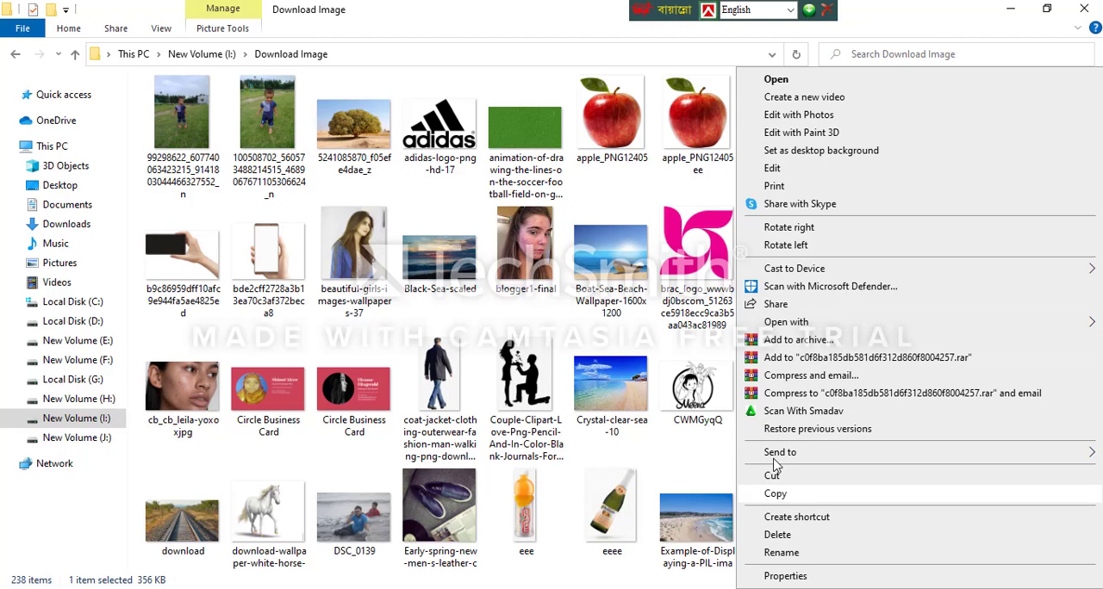
{"action": "left_click", "coordinate": [776, 494]}
{"action": "left_click_drag", "start_coordinate": [948, 250], "coordinate": [446, 367]}
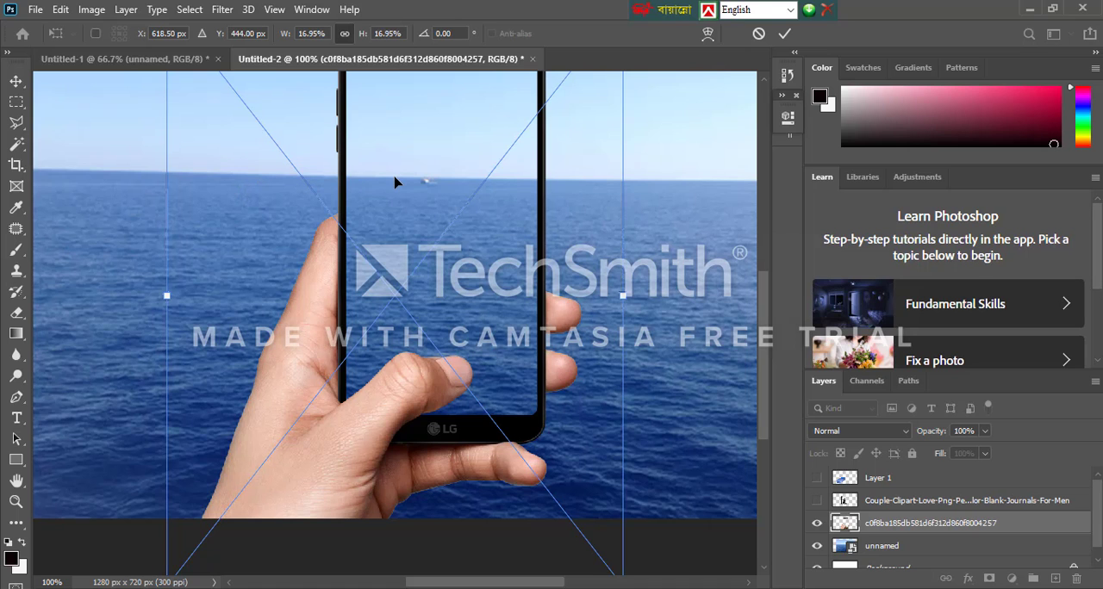
{"action": "left_click_drag", "start_coordinate": [397, 197], "coordinate": [415, 347]}
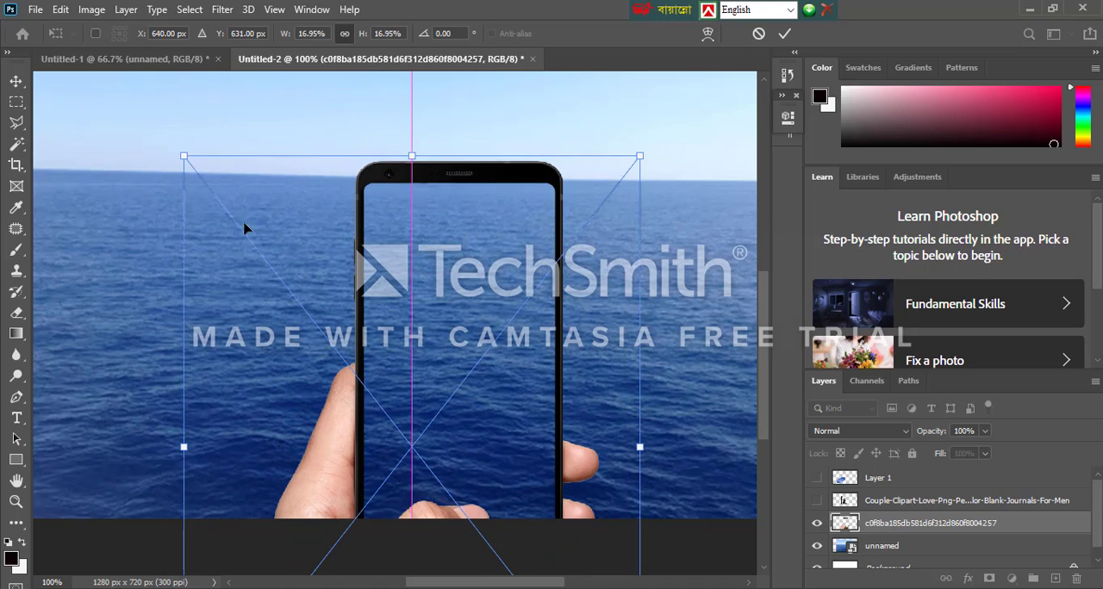
Resize the hand-and-phone image to 12.56% and position it slightly left of centre with the wrist at the canvas's lower edge
{"action": "left_click_drag", "start_coordinate": [184, 159], "coordinate": [398, 207]}
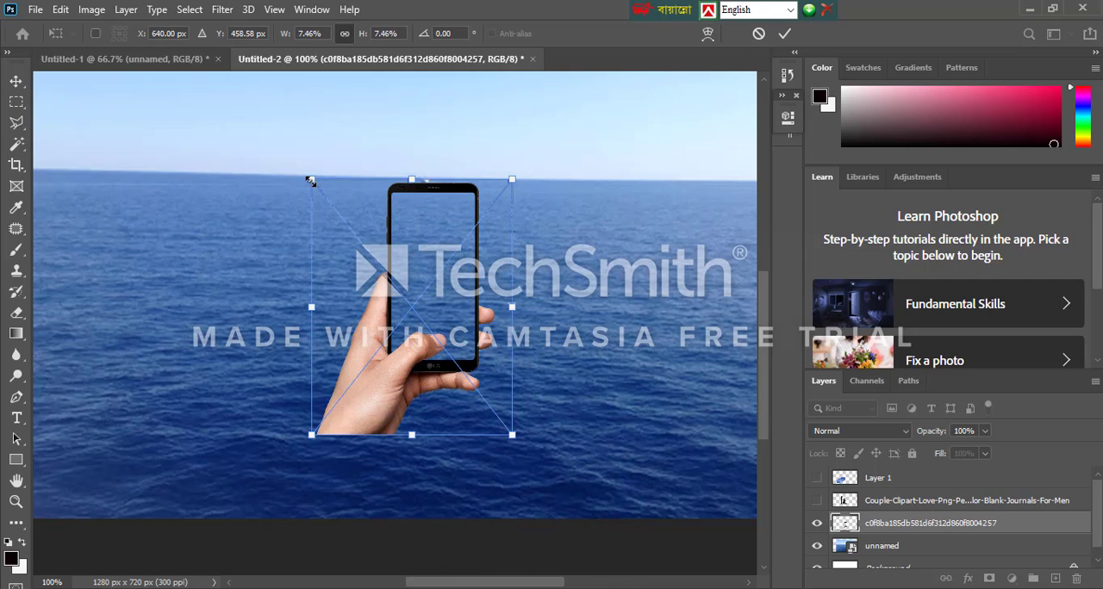
{"action": "left_click_drag", "start_coordinate": [310, 181], "coordinate": [247, 140]}
{"action": "left_click_drag", "start_coordinate": [354, 196], "coordinate": [349, 281]}
{"action": "left_click_drag", "start_coordinate": [507, 193], "coordinate": [575, 96]}
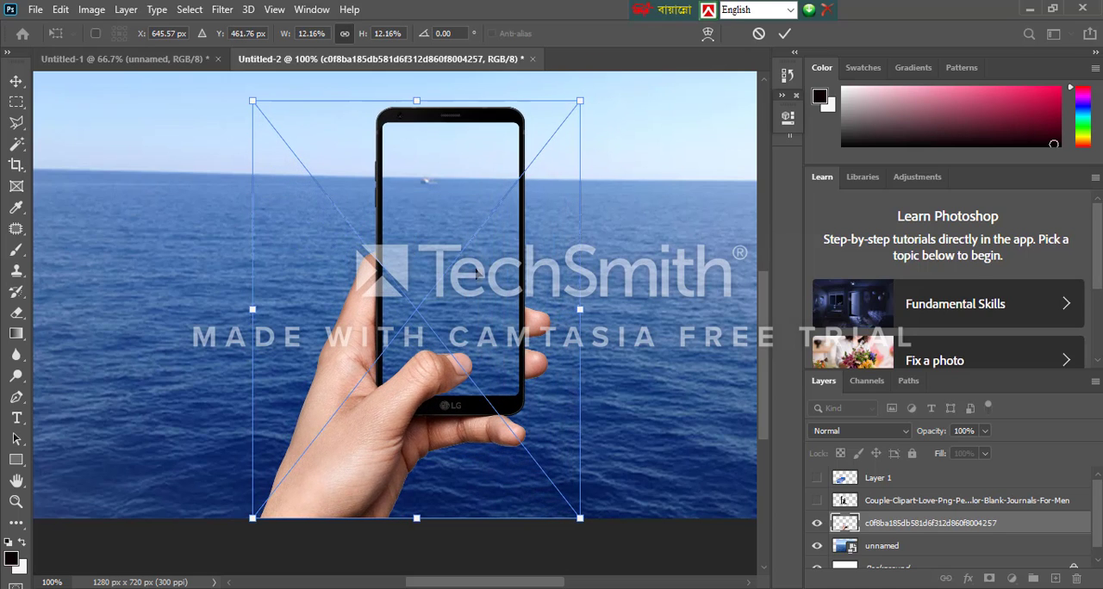
{"action": "left_click_drag", "start_coordinate": [478, 286], "coordinate": [427, 286]}
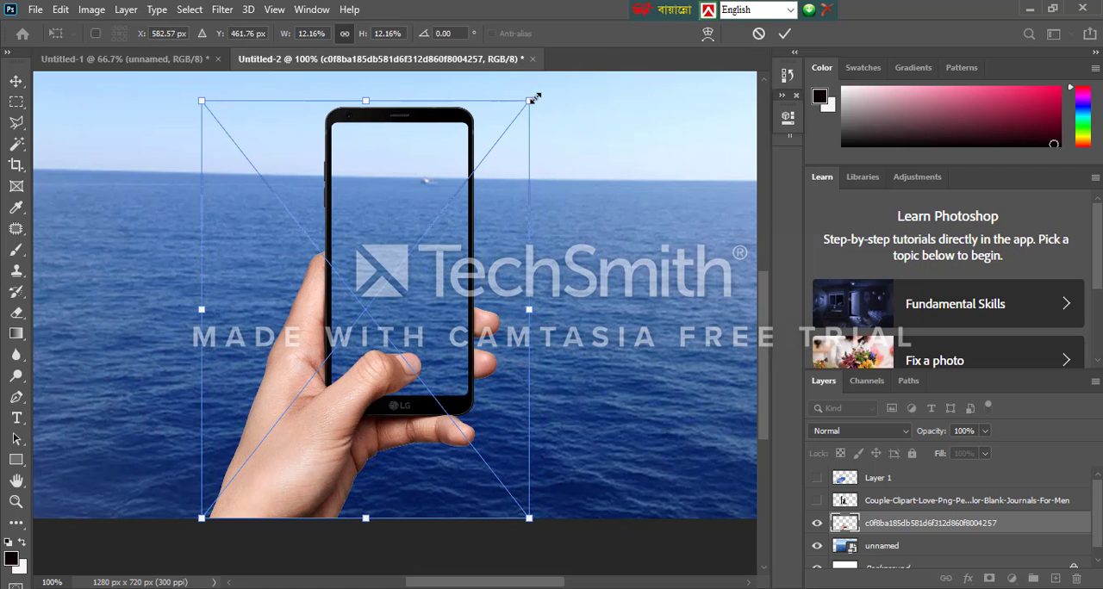
{"action": "left_click_drag", "start_coordinate": [534, 99], "coordinate": [541, 87]}
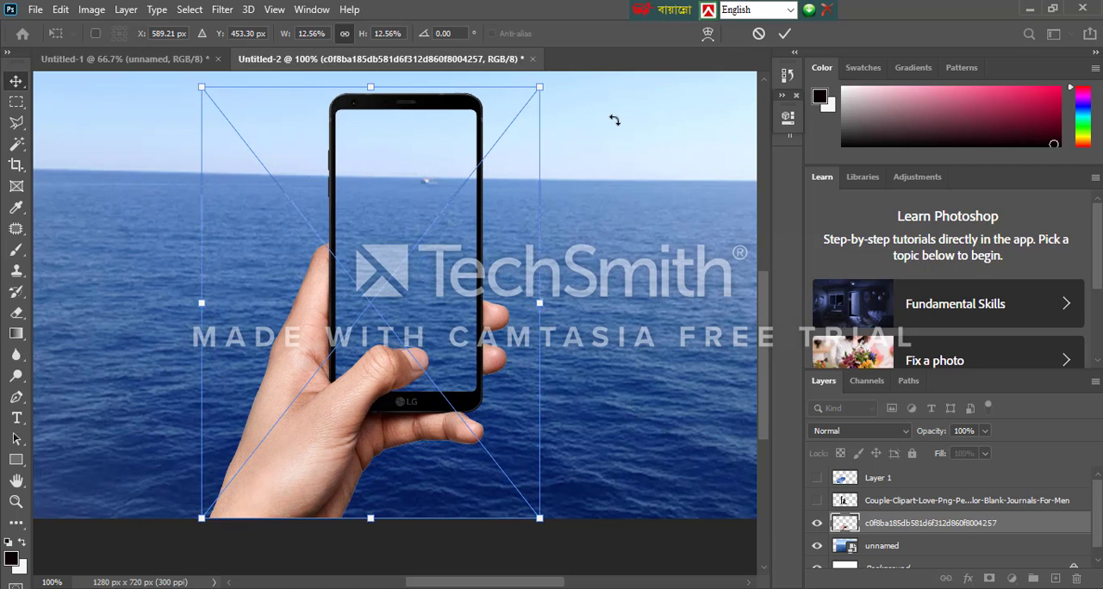
{"action": "key", "text": "Return"}
Show the cut-out boat layer, scale it to 75.25%, and position the boat across the phone screen just below the horizon
{"action": "left_click", "coordinate": [816, 478]}
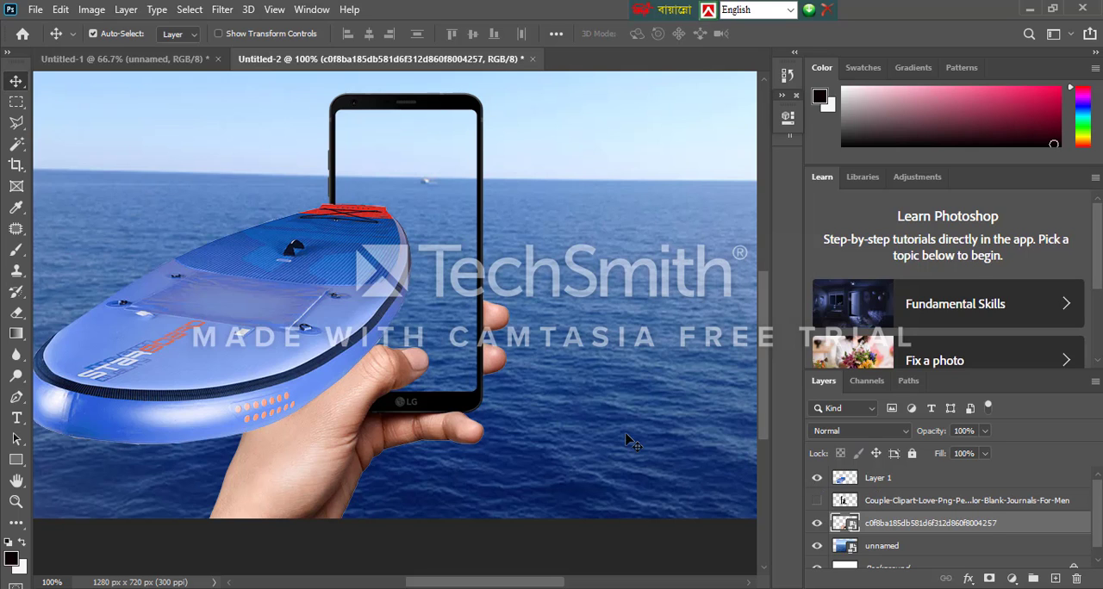
{"action": "left_click_drag", "start_coordinate": [274, 370], "coordinate": [435, 312]}
{"action": "key", "text": "ctrl+t"}
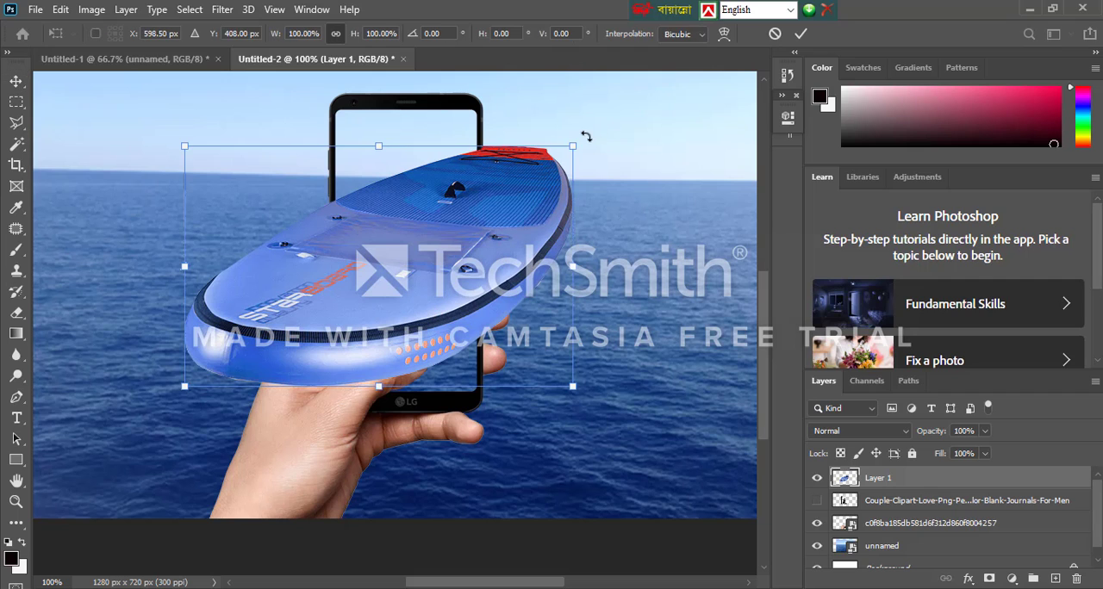
{"action": "left_click_drag", "start_coordinate": [572, 144], "coordinate": [510, 192]}
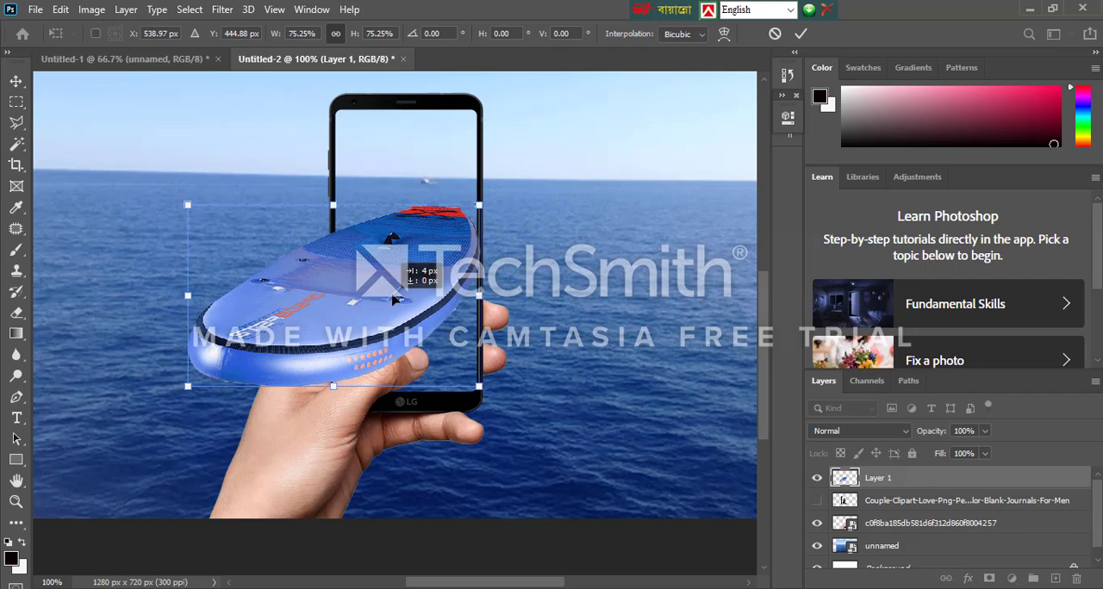
{"action": "left_click_drag", "start_coordinate": [385, 309], "coordinate": [448, 273]}
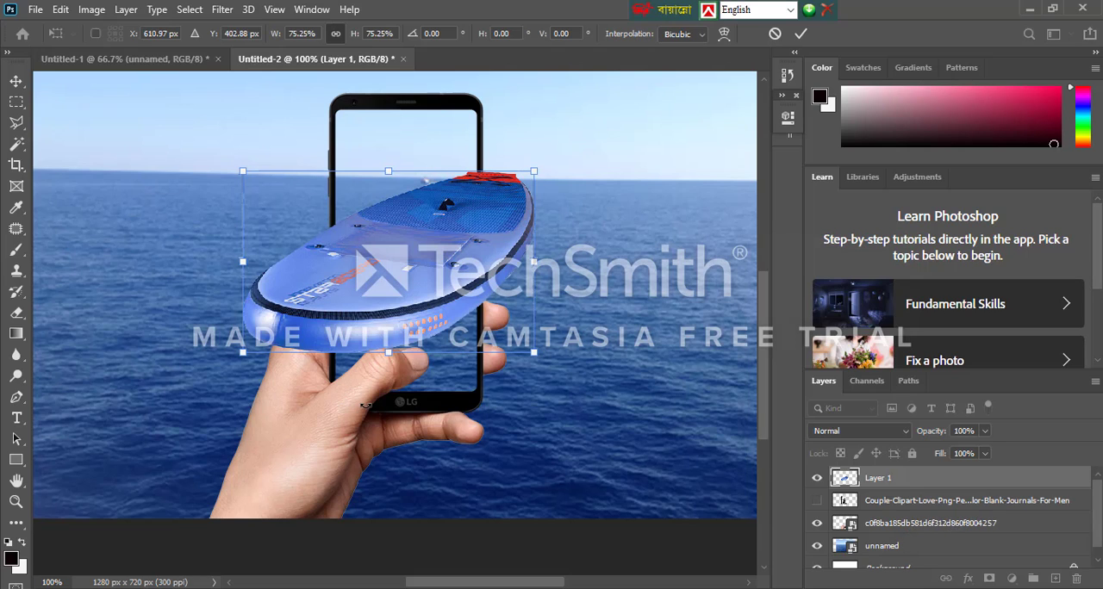
{"action": "key", "text": "Return"}
{"action": "left_click", "coordinate": [339, 413]}
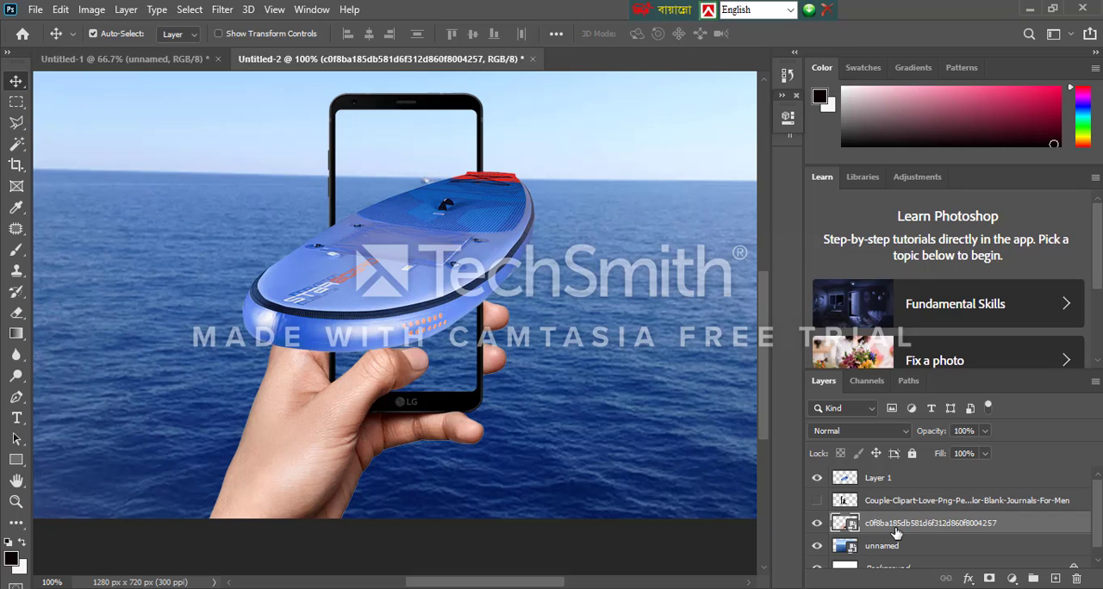
Try the hand-and-phone layer above the boat while shifting the boat, and return the phone layer beneath Layer 1
{"action": "left_click_drag", "start_coordinate": [896, 534], "coordinate": [889, 471]}
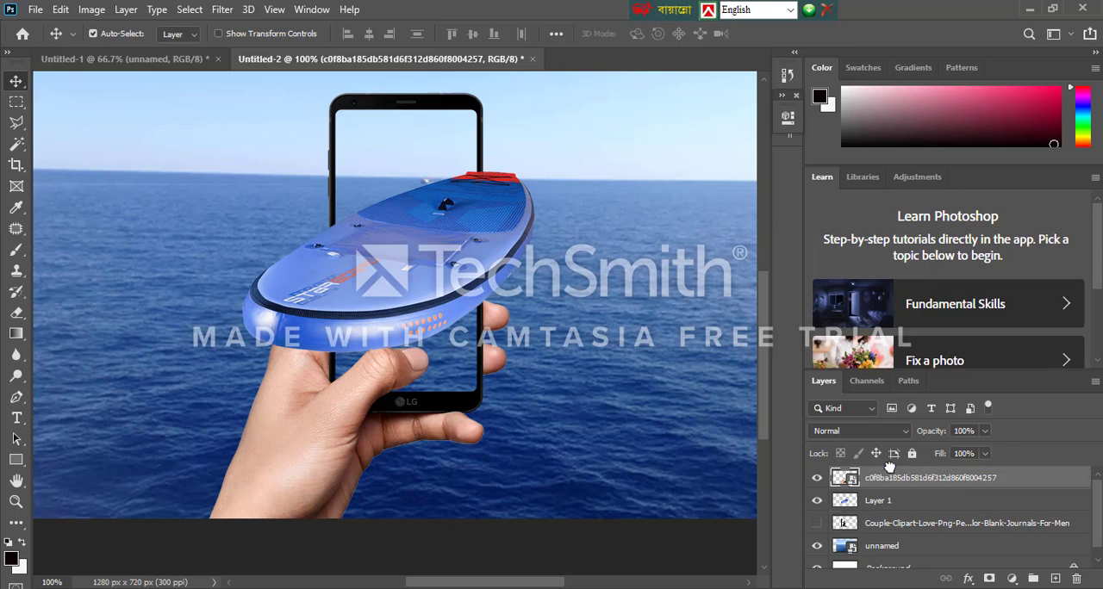
{"action": "mouse_move", "coordinate": [388, 287]}
{"action": "left_mouse_down"}
{"action": "mouse_move", "coordinate": [418, 289]}
{"action": "mouse_move", "coordinate": [398, 295]}
{"action": "mouse_move", "coordinate": [399, 274]}
{"action": "left_mouse_up"}
{"action": "right_click", "coordinate": [399, 274]}
{"action": "left_click", "coordinate": [542, 229]}
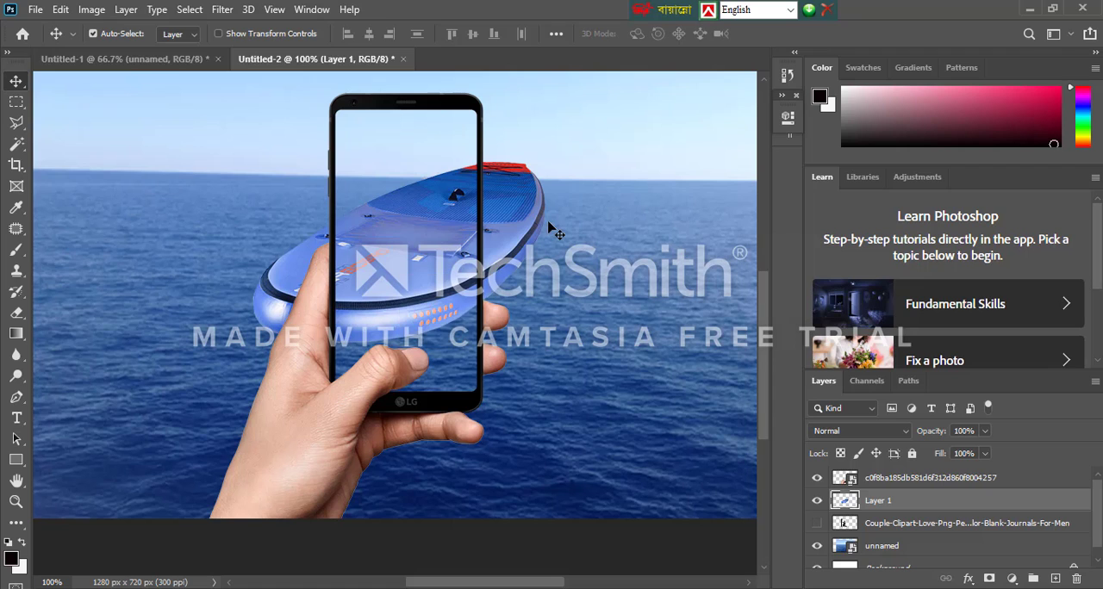
{"action": "left_click_drag", "start_coordinate": [439, 240], "coordinate": [424, 265]}
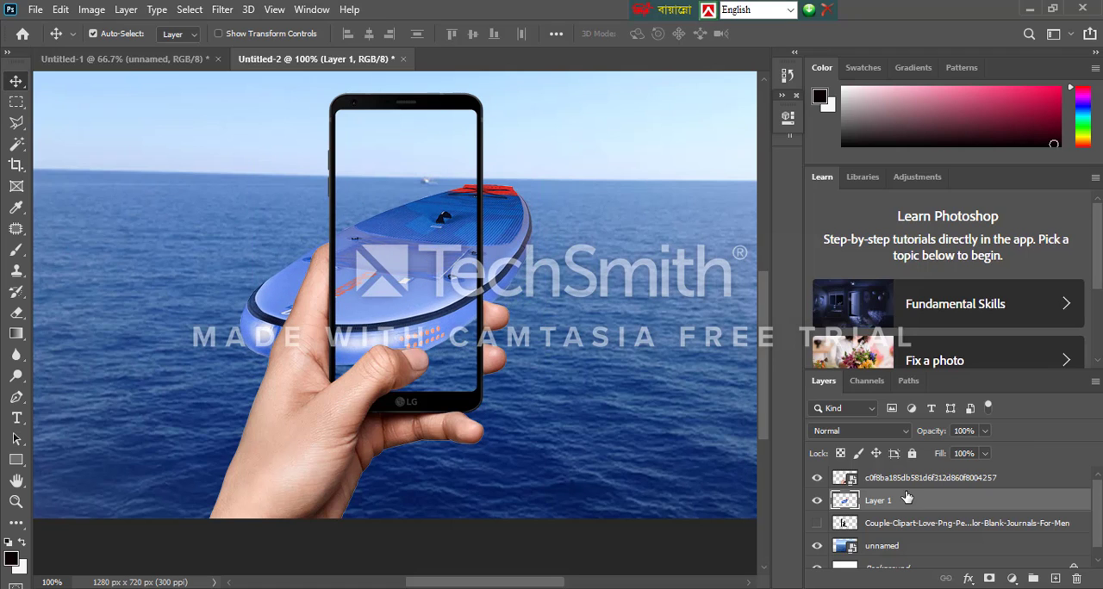
{"action": "left_click_drag", "start_coordinate": [909, 478], "coordinate": [915, 503]}
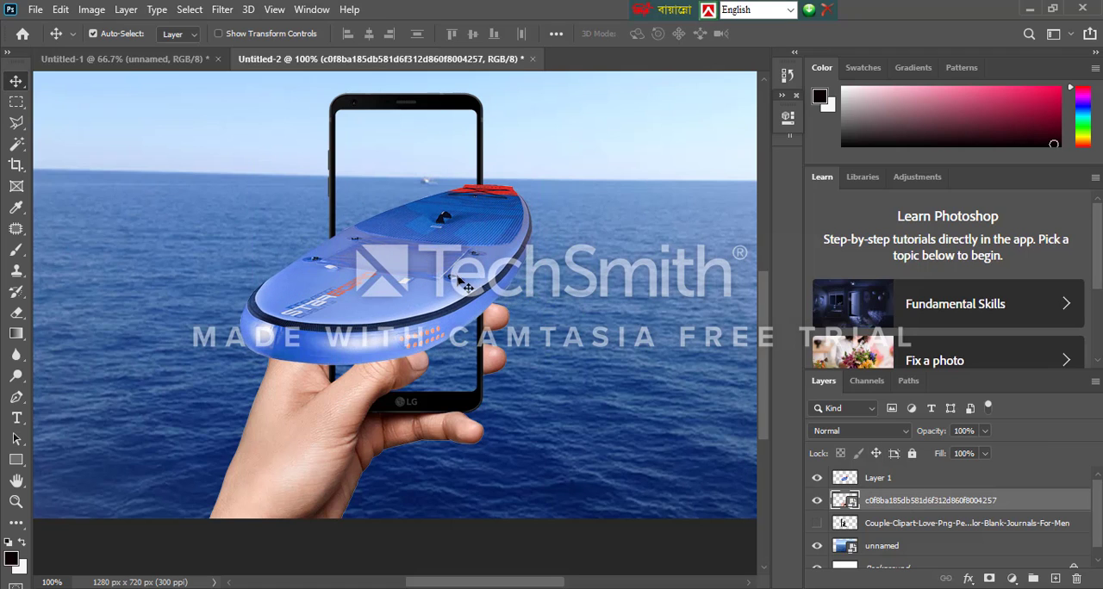
Scale the boat down to 69.95% and position it over the lower part of the phone screen, its front overlapping the thumb
{"action": "mouse_move", "coordinate": [464, 282]}
{"action": "left_mouse_down"}
{"action": "mouse_move", "coordinate": [405, 293]}
{"action": "mouse_move", "coordinate": [446, 308]}
{"action": "mouse_move", "coordinate": [452, 298]}
{"action": "left_mouse_up"}
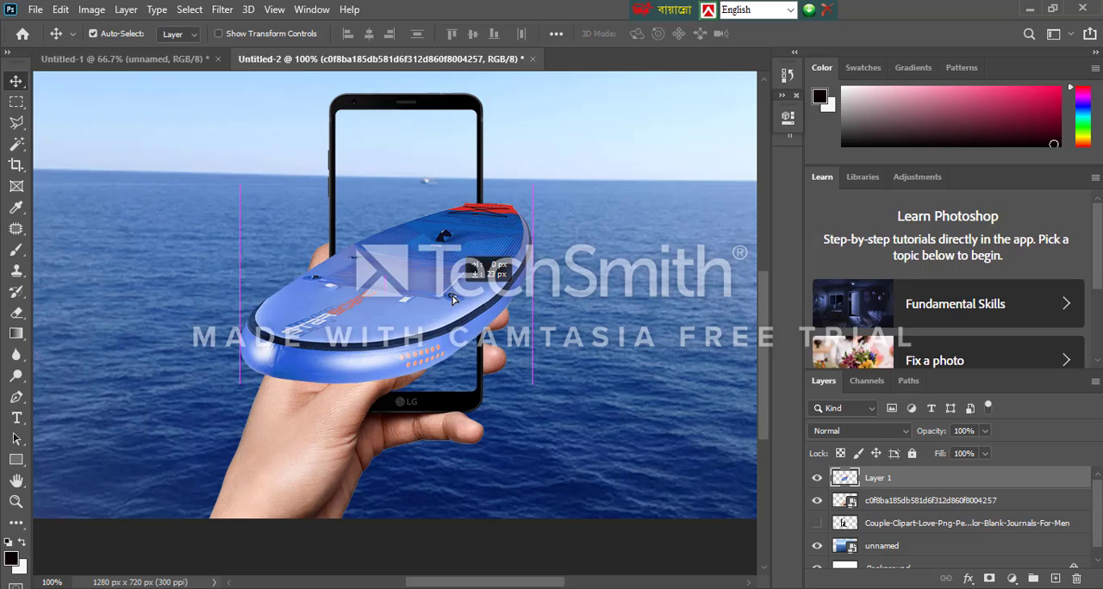
{"action": "left_click_drag", "start_coordinate": [454, 295], "coordinate": [463, 285]}
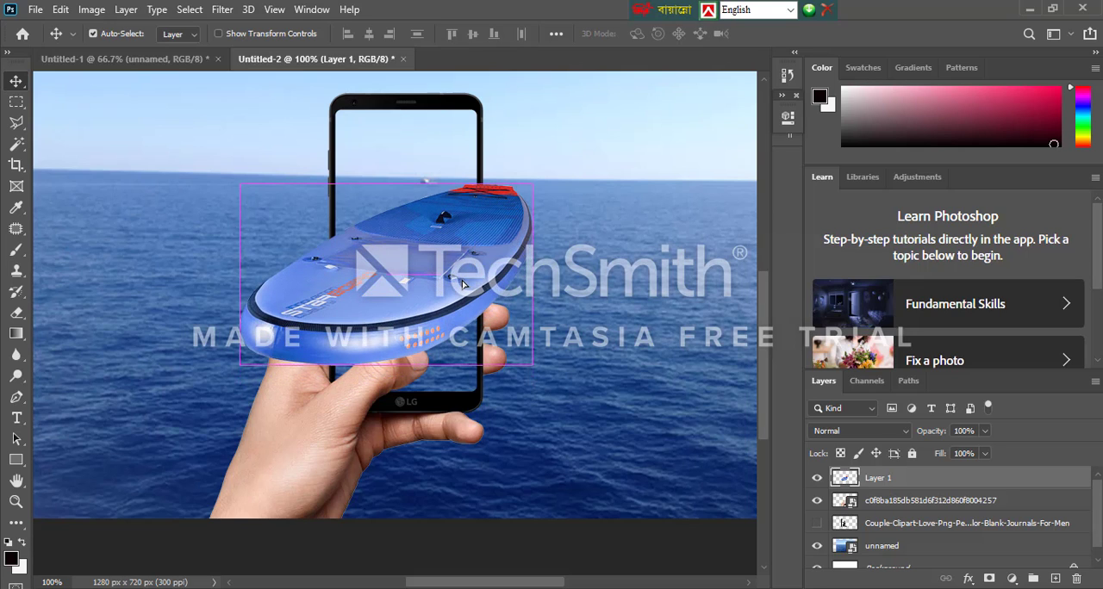
{"action": "key", "text": "ctrl+z"}
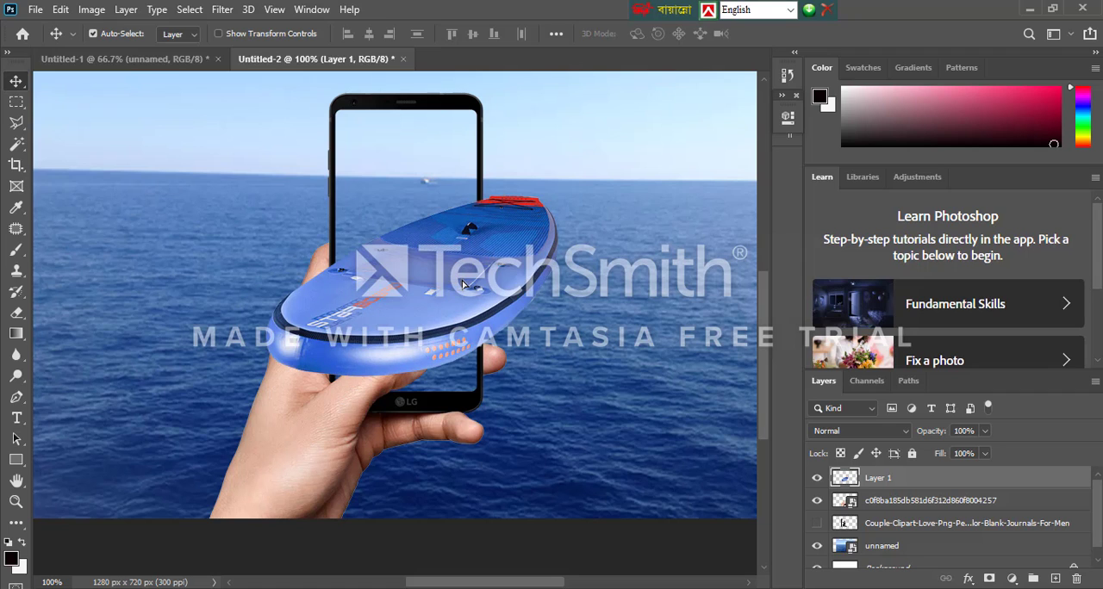
{"action": "key", "text": "ctrl+t"}
{"action": "left_click_drag", "start_coordinate": [559, 194], "coordinate": [479, 264]}
{"action": "left_click_drag", "start_coordinate": [427, 301], "coordinate": [431, 299]}
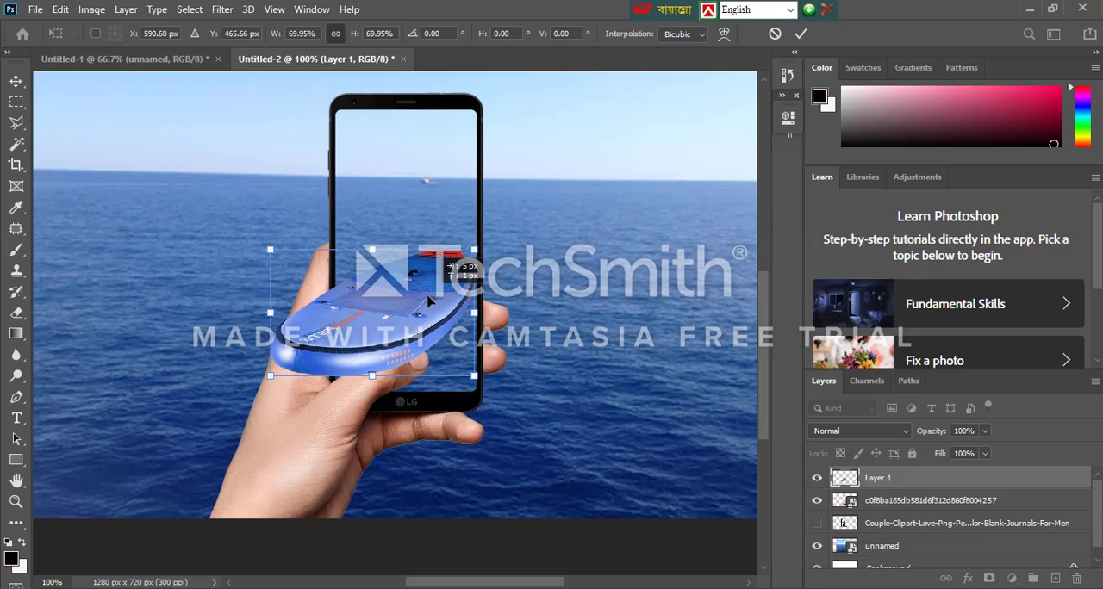
{"action": "key", "text": "Return"}
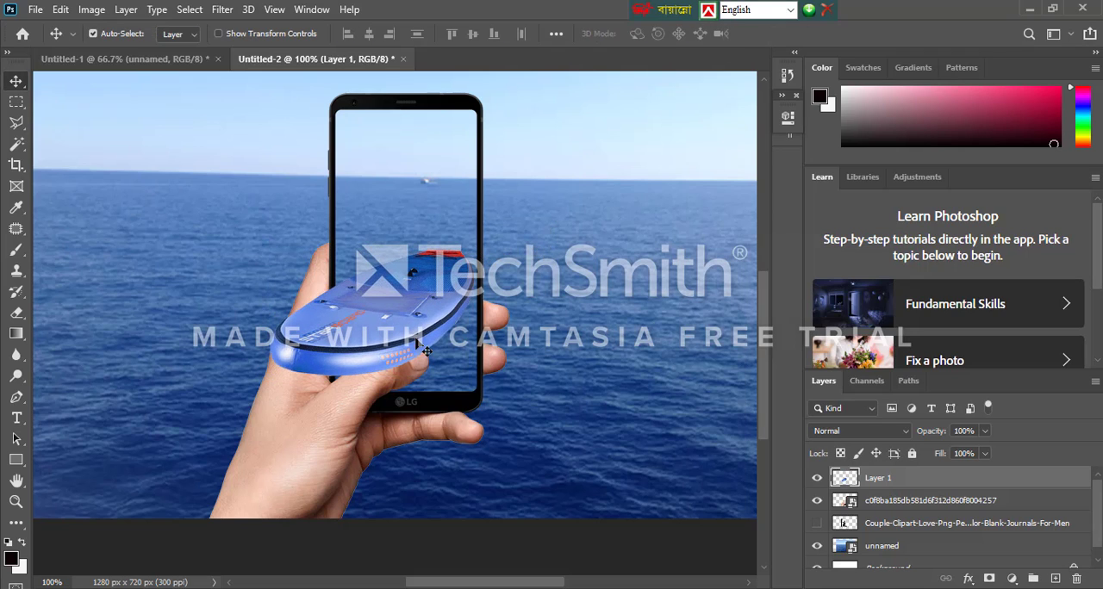
{"action": "left_click_drag", "start_coordinate": [391, 342], "coordinate": [399, 363]}
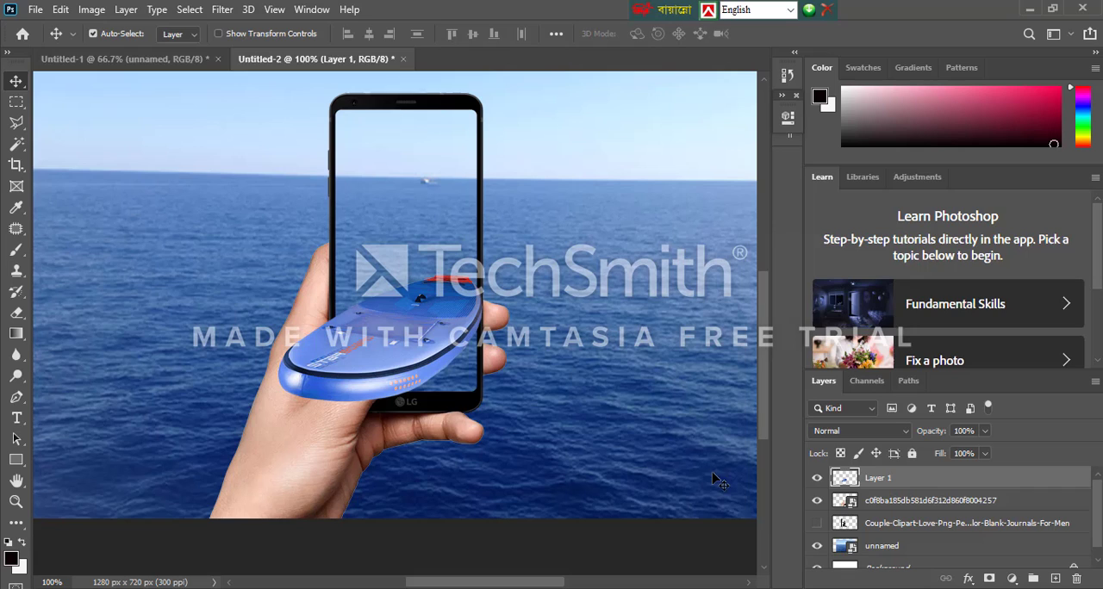
Show the couple silhouette layer, bring it above the boat layer, and shift the couple over the phone
{"action": "left_click", "coordinate": [817, 523]}
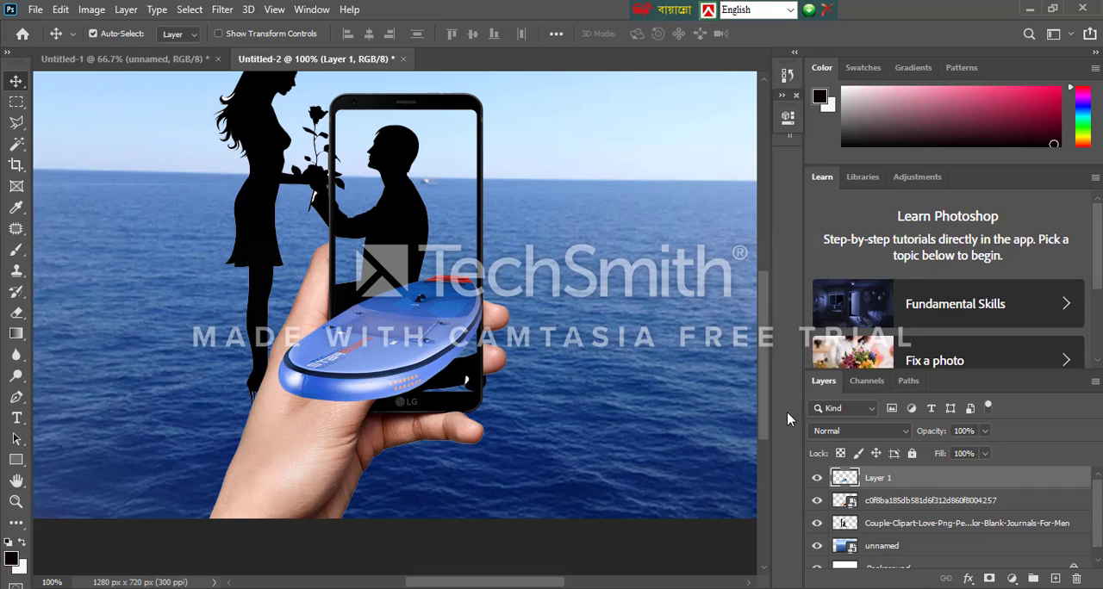
{"action": "left_click_drag", "start_coordinate": [893, 527], "coordinate": [898, 480]}
{"action": "left_click_drag", "start_coordinate": [422, 335], "coordinate": [427, 274]}
Scale the couple silhouette to 47.35% and stand it on the boat within the phone screen's width
{"action": "key", "text": "ctrl+t"}
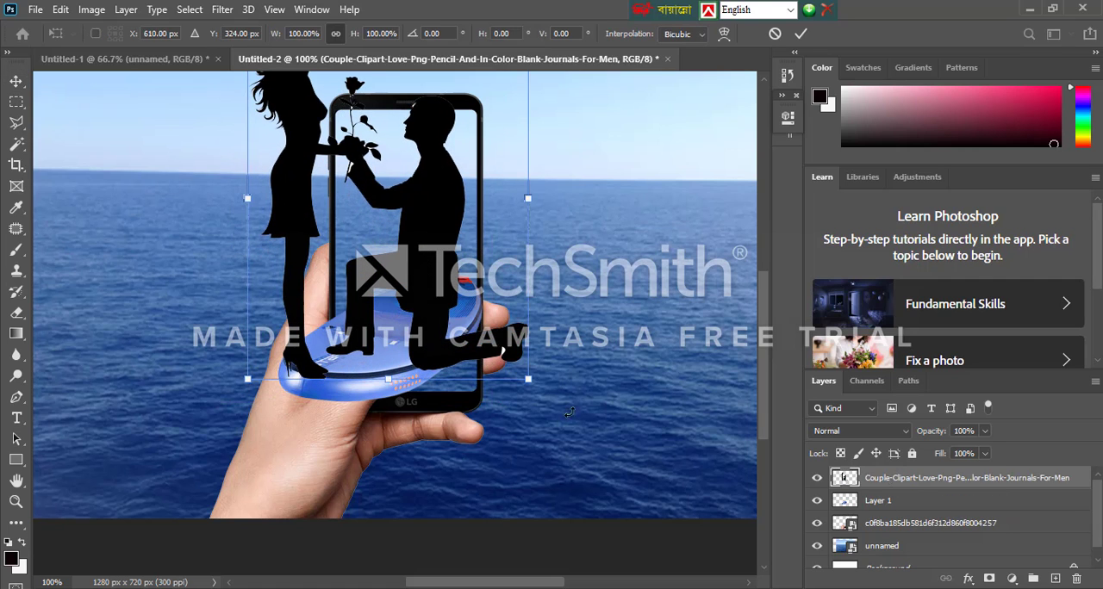
{"action": "left_click_drag", "start_coordinate": [529, 380], "coordinate": [411, 229]}
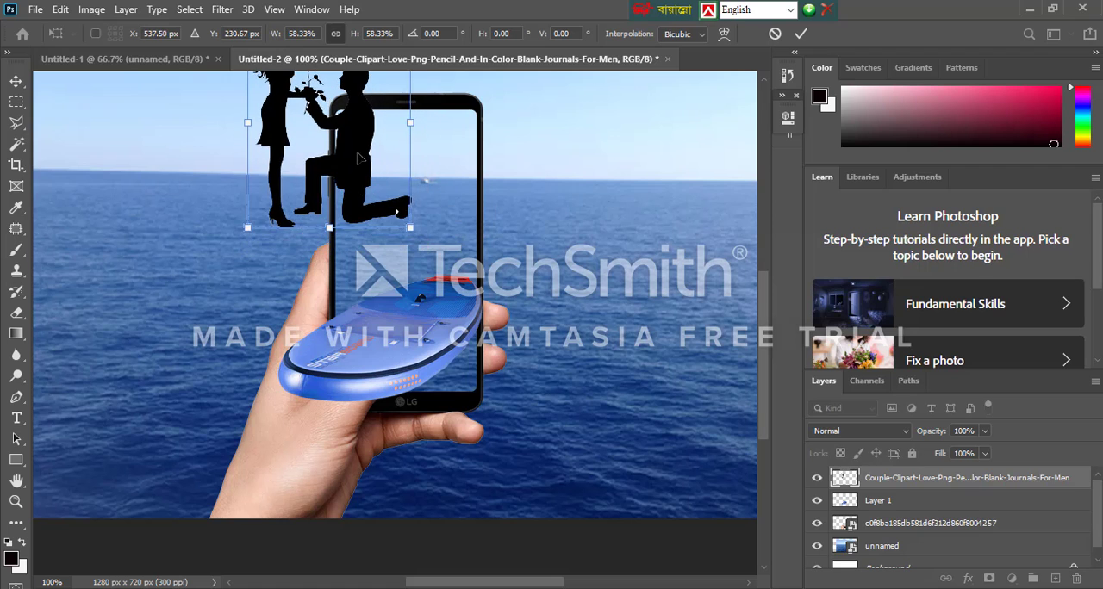
{"action": "left_click_drag", "start_coordinate": [363, 166], "coordinate": [422, 276]}
{"action": "left_click_drag", "start_coordinate": [467, 338], "coordinate": [445, 297]}
{"action": "left_click_drag", "start_coordinate": [398, 262], "coordinate": [425, 287]}
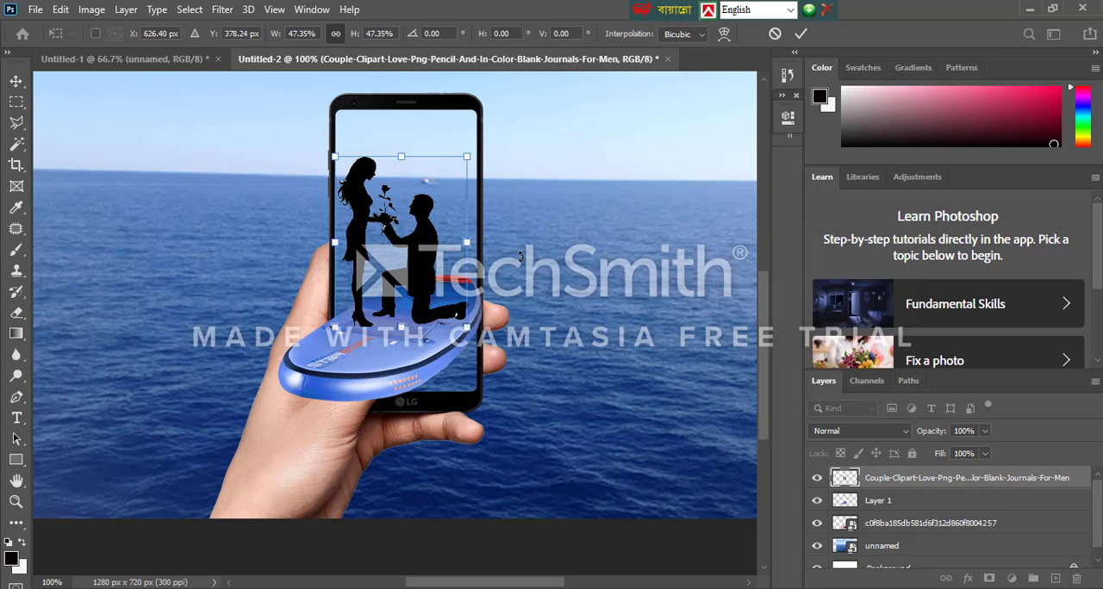
{"action": "key", "text": "Return"}
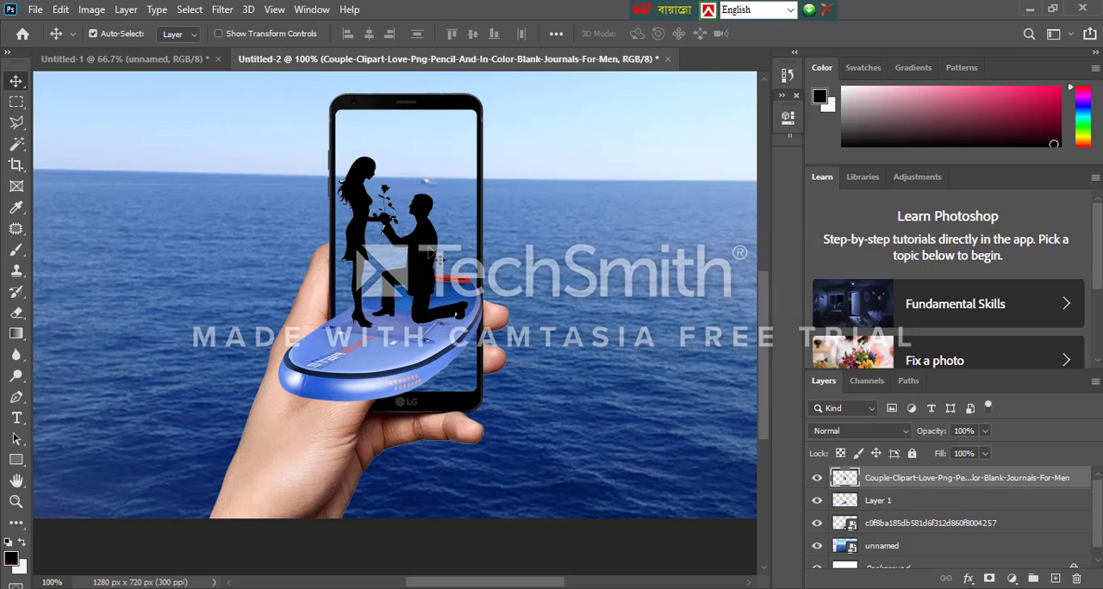
Nudge the couple silhouette a few pixels lower on the boat, keeping it between the phone's side edges
{"action": "key", "text": "Right"}
{"action": "key", "text": "Right"}
{"action": "key", "text": "Right"}
{"action": "key", "text": "Right"}
{"action": "key", "text": "Right"}
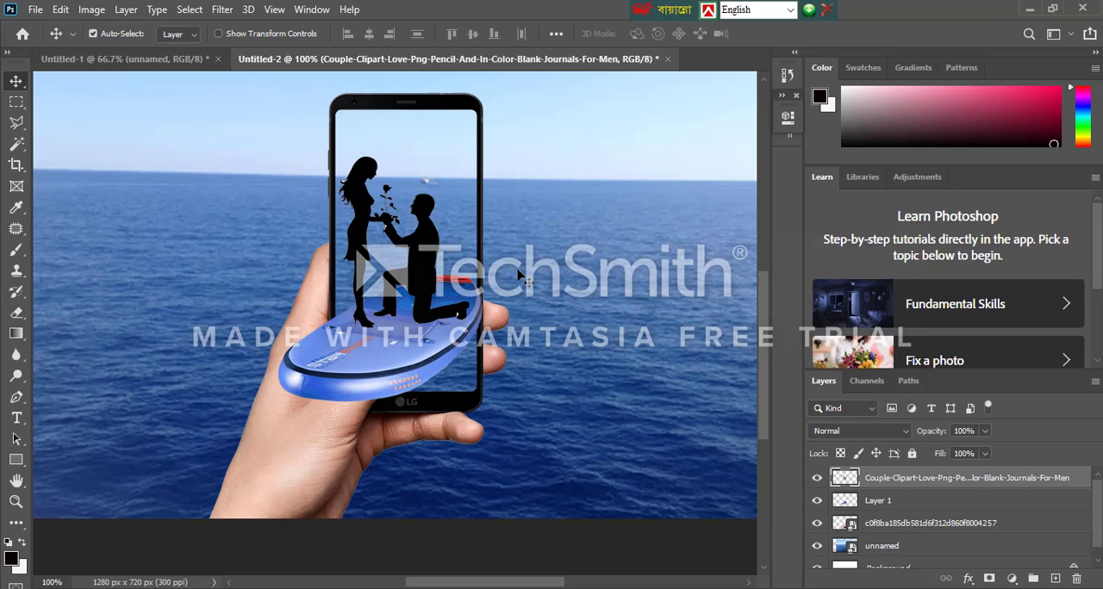
{"action": "key", "text": "Down"}
{"action": "key", "text": "Down"}
{"action": "key", "text": "Down"}
{"action": "key", "text": "Down"}
{"action": "key", "text": "Down"}
{"action": "key", "text": "Down"}
{"action": "key", "text": "Down"}
{"action": "key", "text": "Down"}
{"action": "key", "text": "Down"}
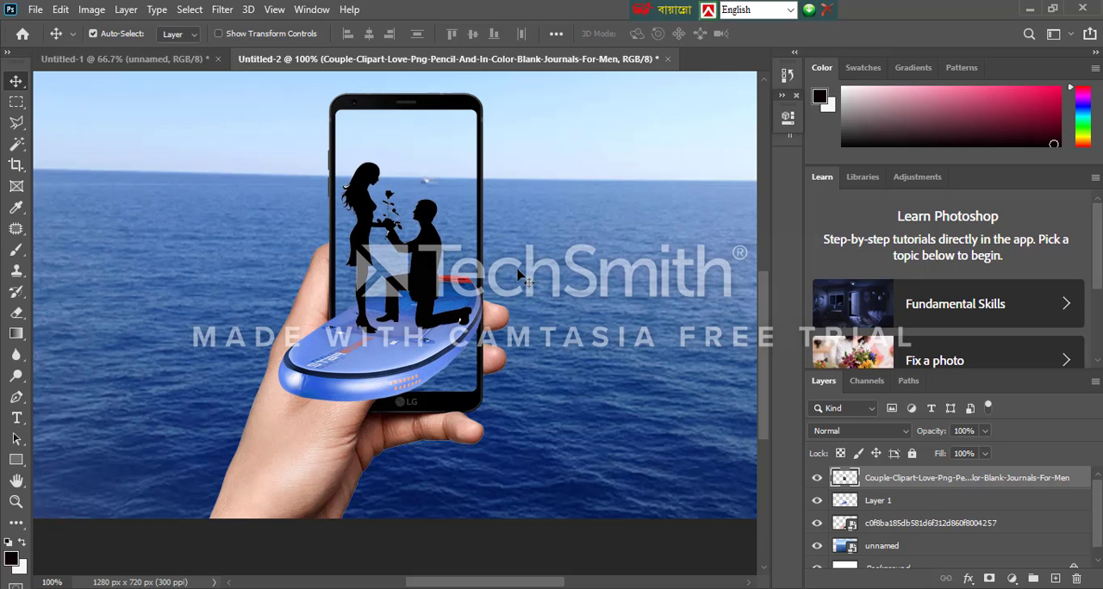
{"action": "key", "text": "Left"}
{"action": "key", "text": "Left"}
{"action": "key", "text": "Left"}
{"action": "key", "text": "Left"}
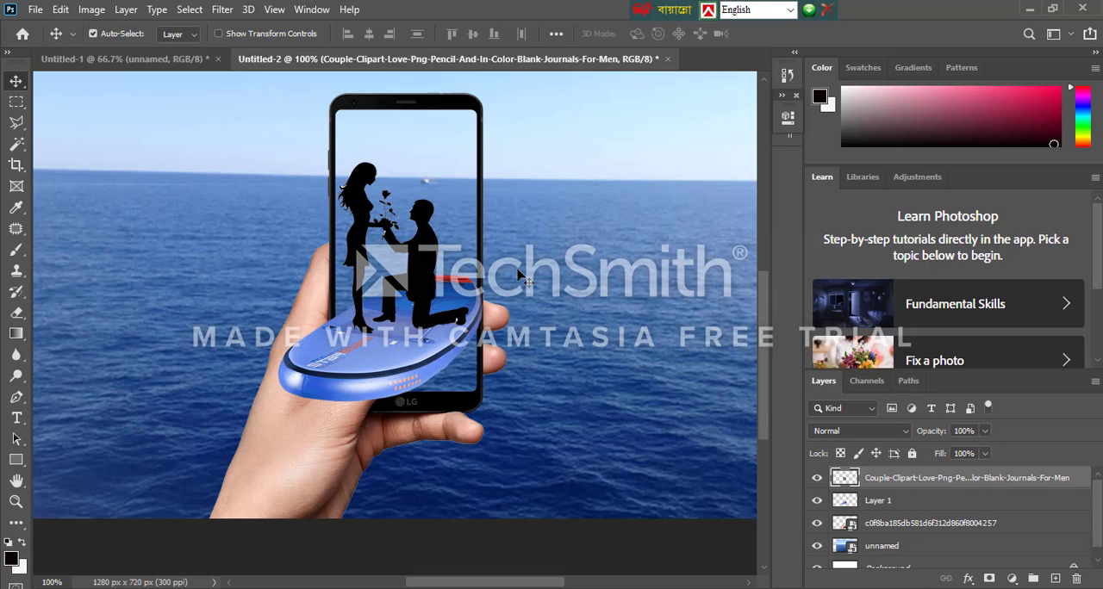
Enlarge the couple silhouette to 105.32% and nudge it slightly left inside the phone screen
{"action": "key", "text": "ctrl+t"}
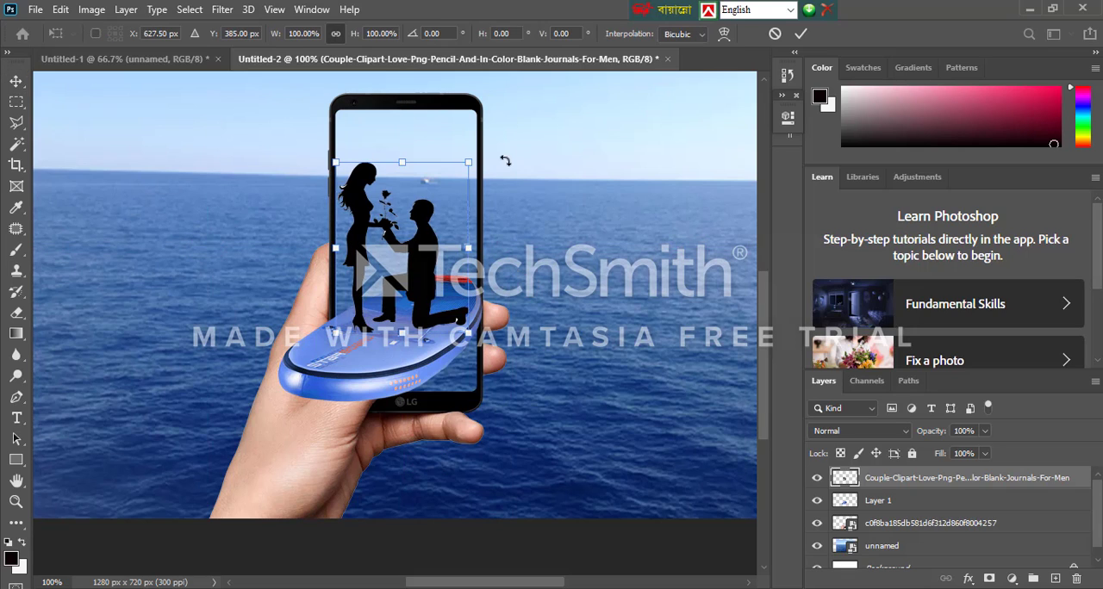
{"action": "left_click_drag", "start_coordinate": [472, 162], "coordinate": [477, 149]}
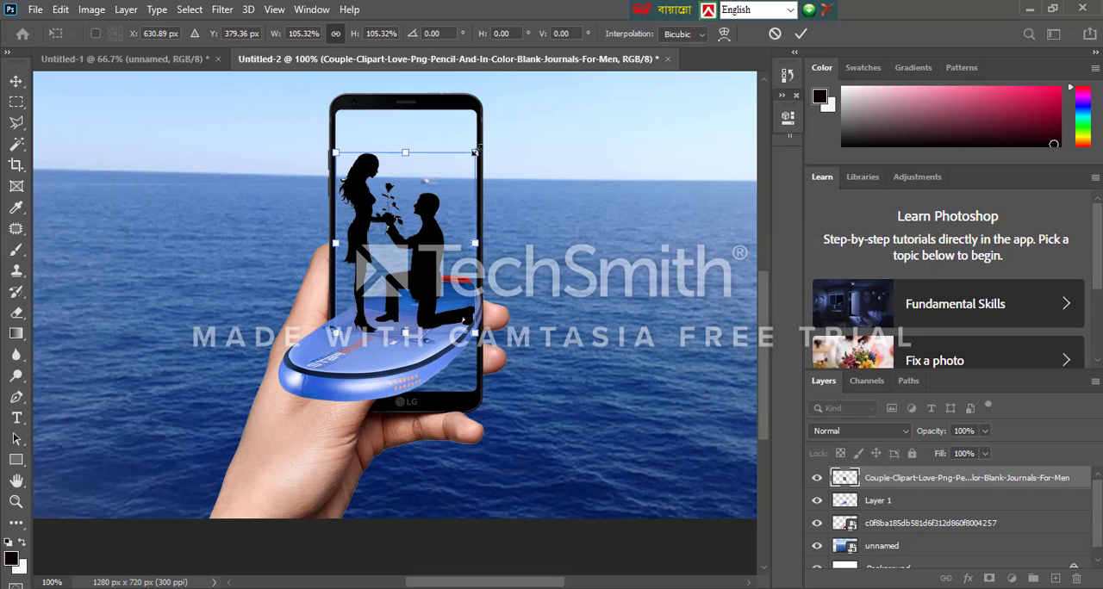
{"action": "key", "text": "Left"}
{"action": "key", "text": "Left"}
{"action": "key", "text": "Left"}
{"action": "key", "text": "Left"}
{"action": "key", "text": "Right"}
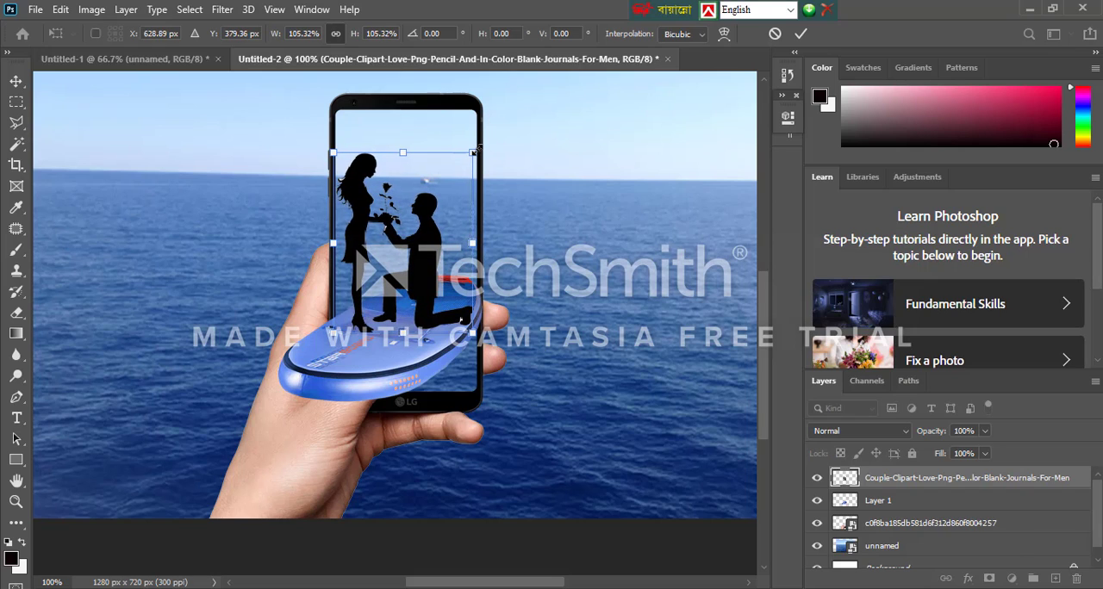
{"action": "key", "text": "Return"}
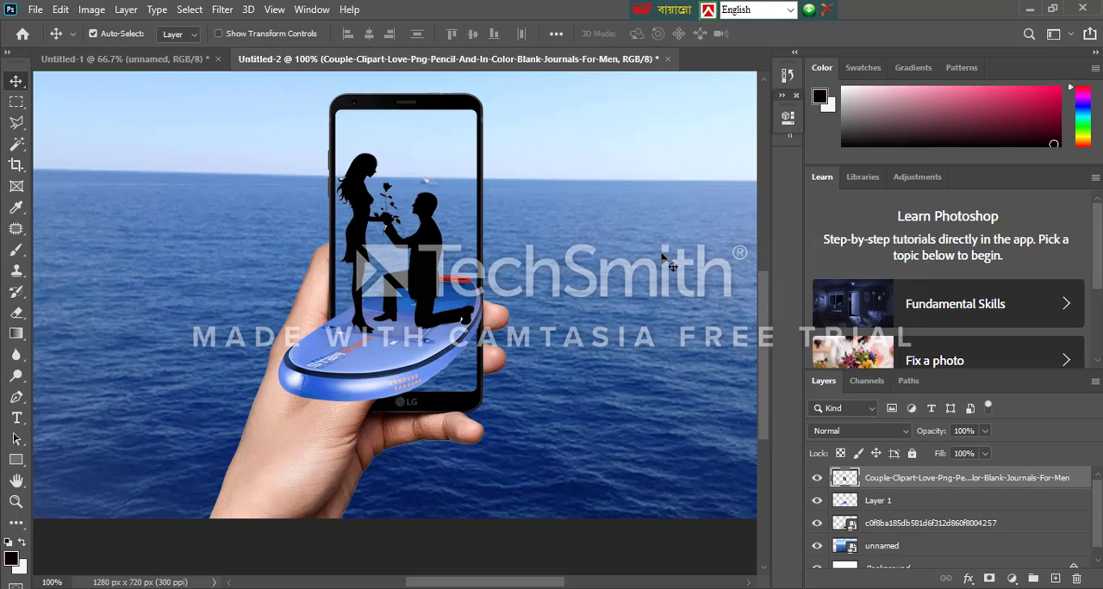
Scale the sea image to 65.12% and reposition it to cover the canvas, with the horizon level with the phone's top edge
{"action": "scroll", "coordinate": [558, 277], "scroll_direction": "up", "scroll_amount": 3}
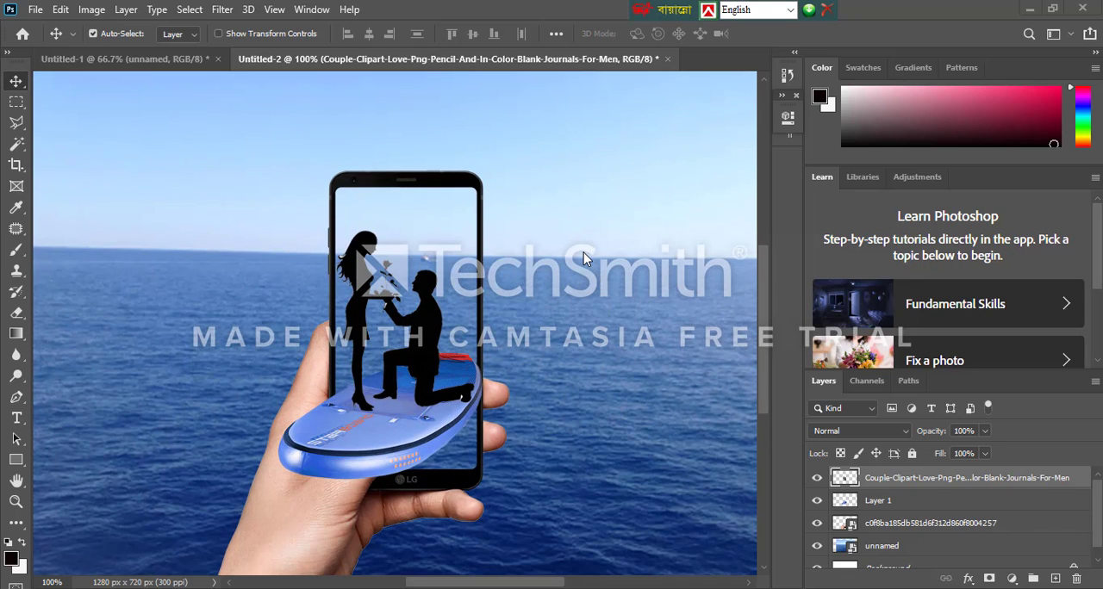
{"action": "scroll", "coordinate": [586, 275], "scroll_direction": "down", "scroll_amount": 3}
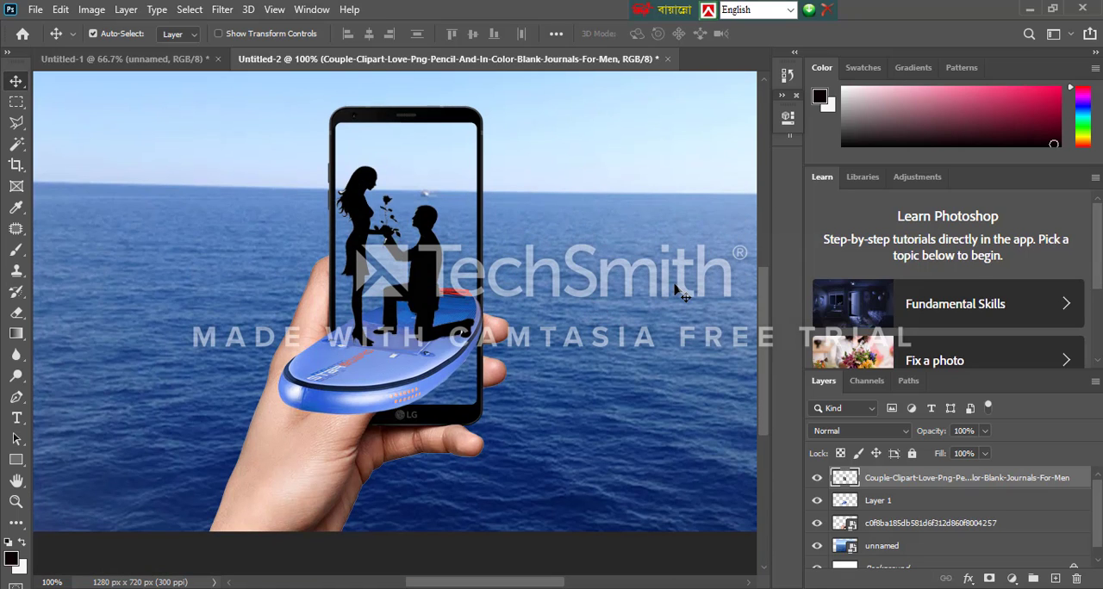
{"action": "key", "text": "ctrl+minus"}
{"action": "left_click_drag", "start_coordinate": [627, 331], "coordinate": [604, 312]}
{"action": "key", "text": "ctrl+t"}
{"action": "left_click_drag", "start_coordinate": [672, 546], "coordinate": [771, 588]}
{"action": "left_click_drag", "start_coordinate": [676, 466], "coordinate": [603, 448]}
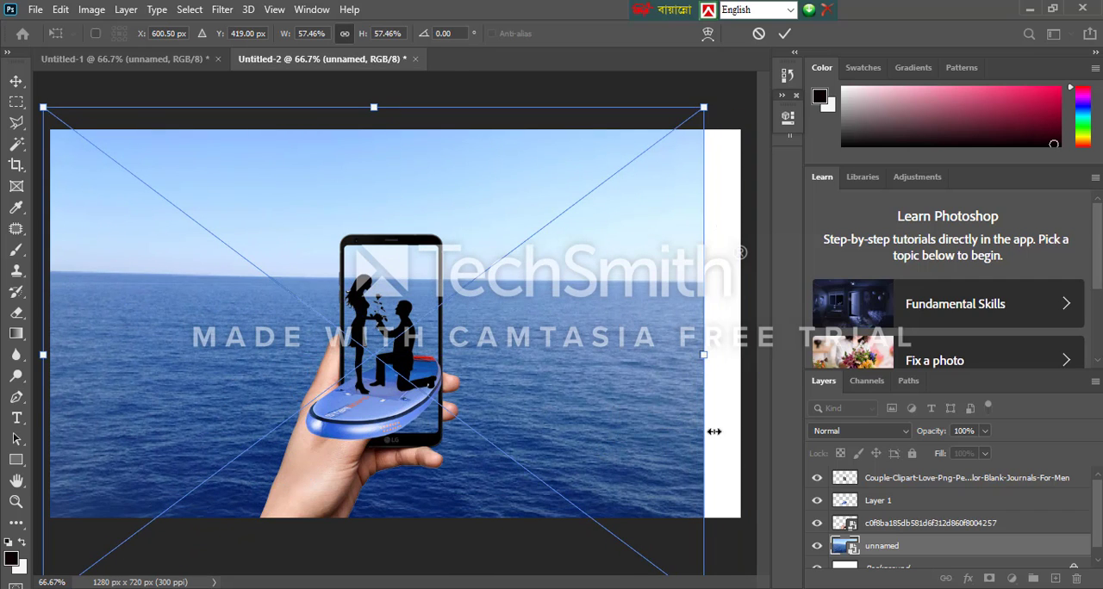
{"action": "left_click_drag", "start_coordinate": [703, 104], "coordinate": [788, 41]}
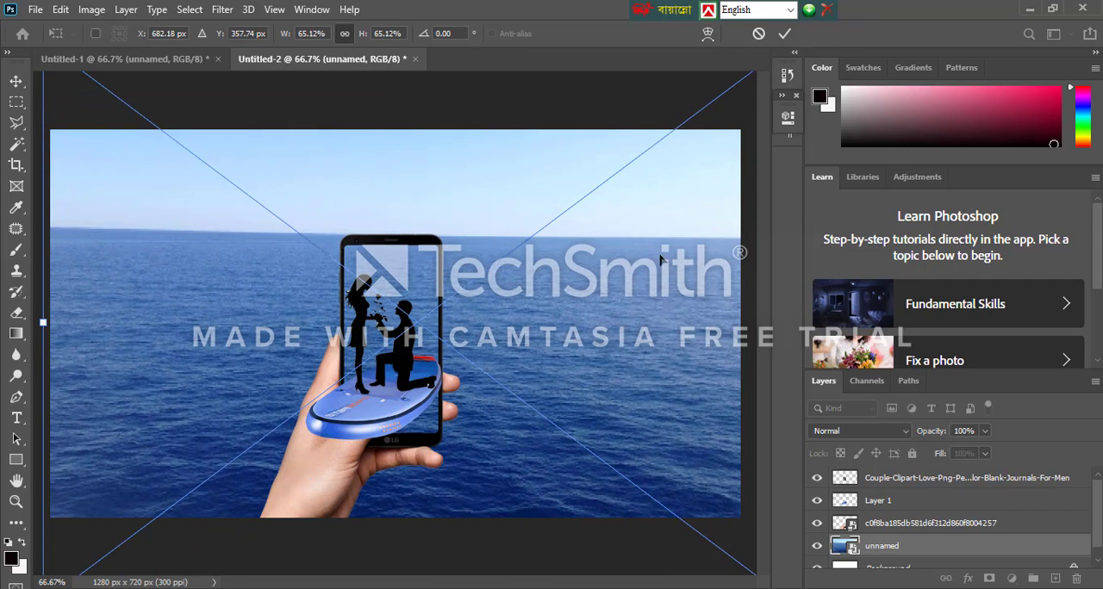
{"action": "key", "text": "Return"}
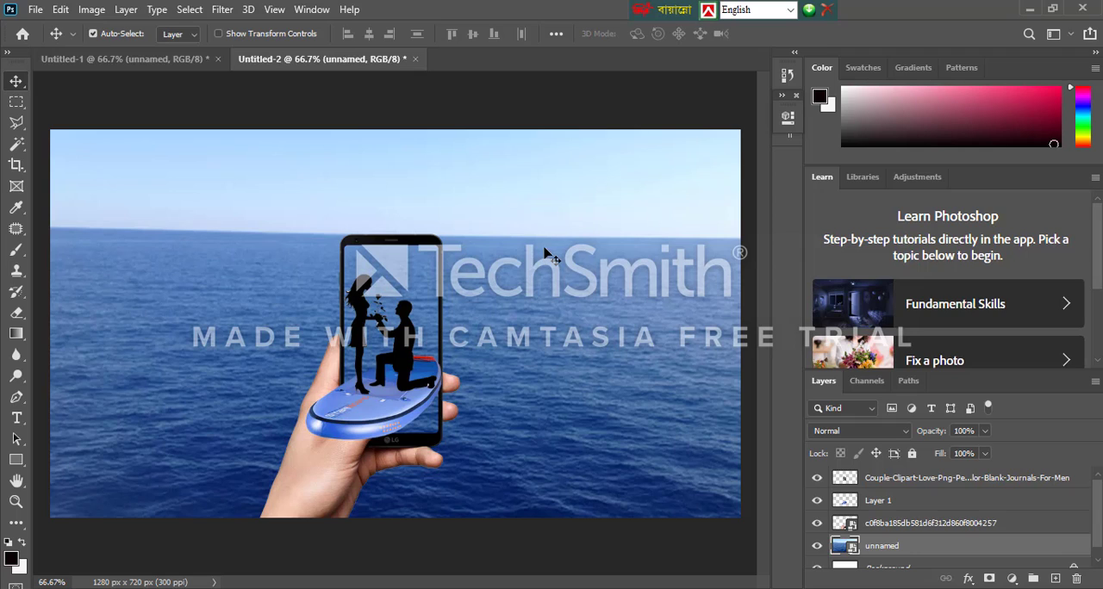
{"action": "key", "text": "ctrl+minus"}
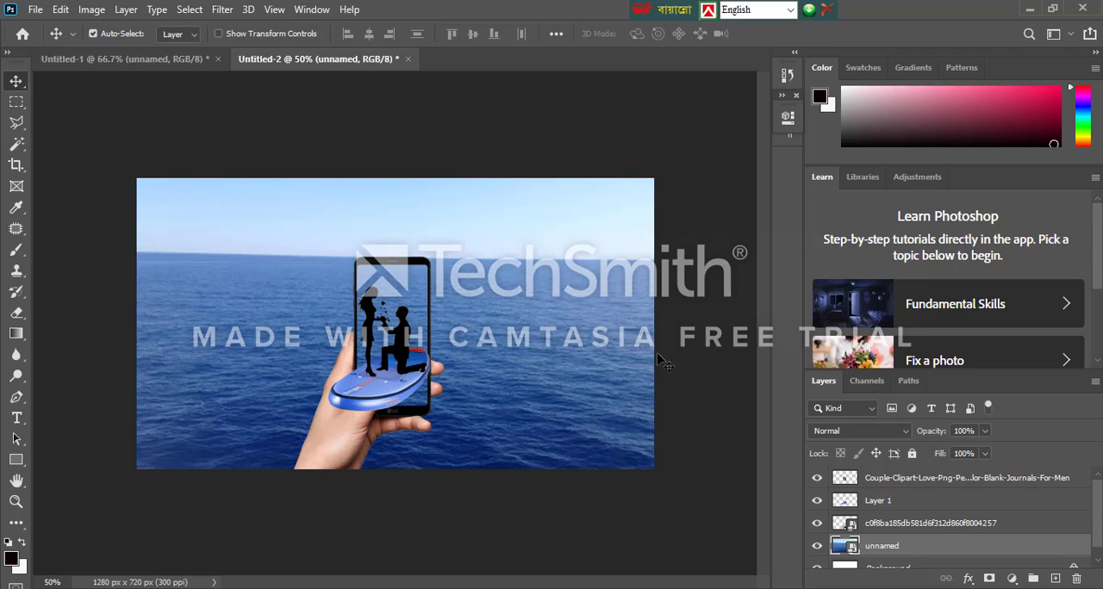
{"action": "key", "text": "ctrl+plus"}
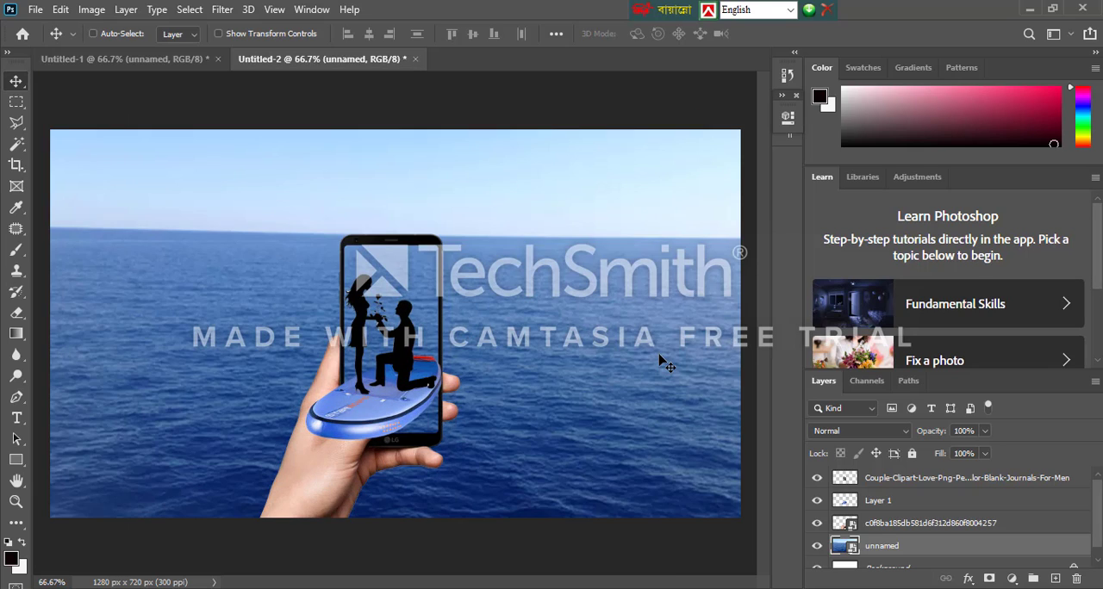
{"action": "key", "text": "ctrl+minus"}
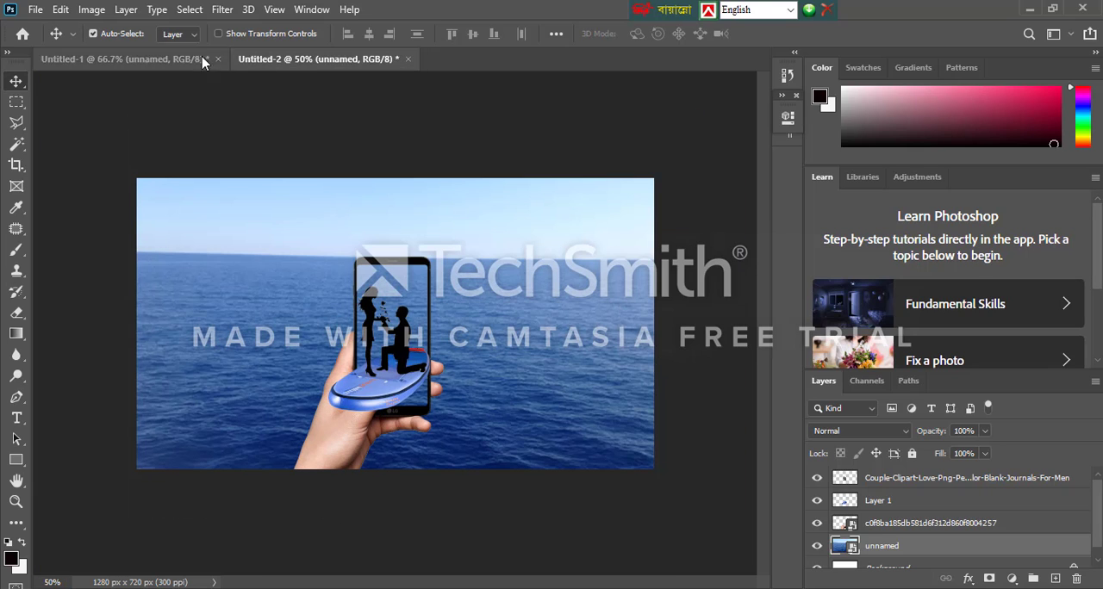
Create a new 1280 × 720 px RGB document with a resolution of 300 pixels/inch
{"action": "left_click", "coordinate": [35, 9]}
{"action": "left_click", "coordinate": [49, 27]}
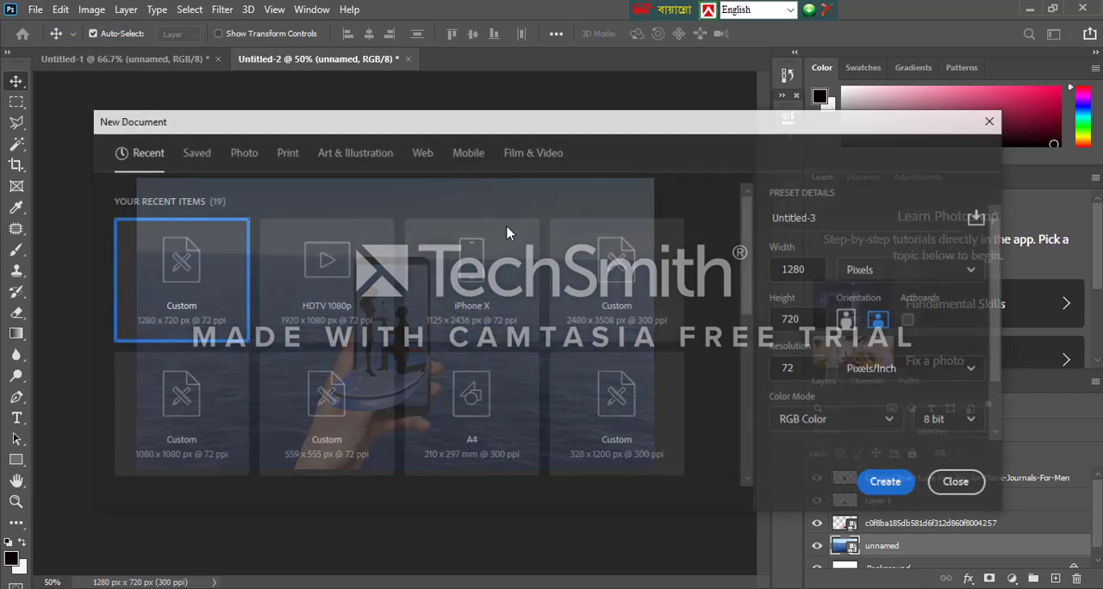
{"action": "left_click", "coordinate": [815, 365]}
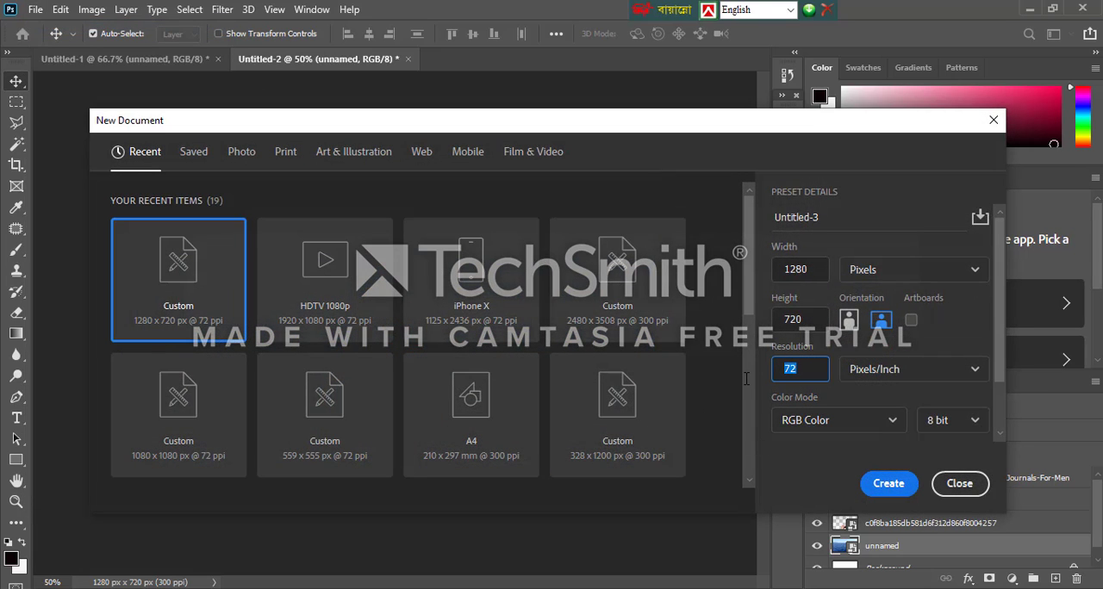
{"action": "type", "text": "300"}
{"action": "left_click", "coordinate": [888, 484]}
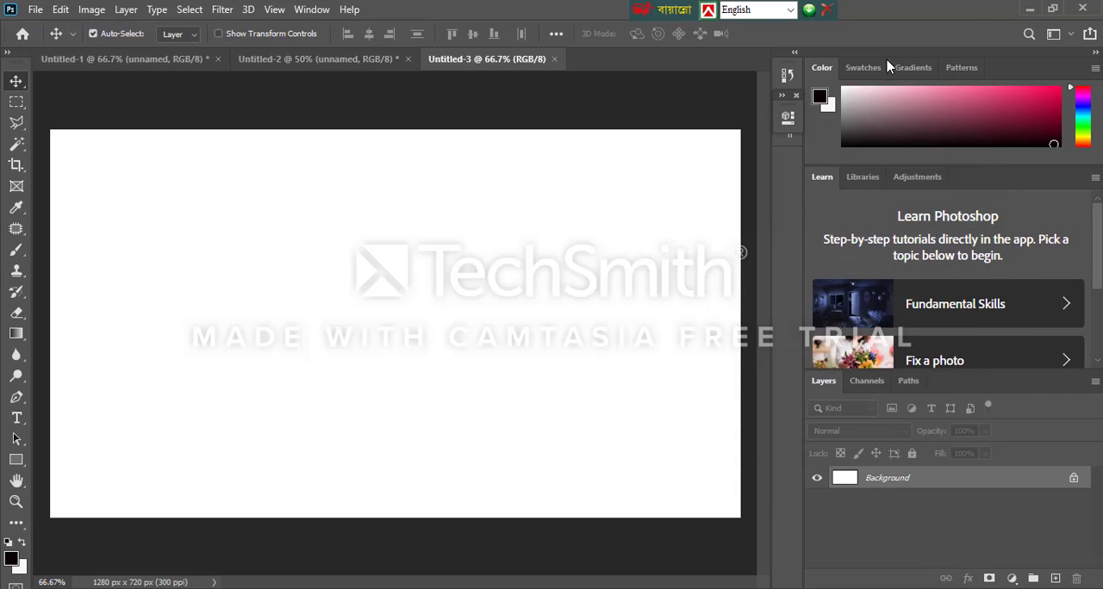
Place the horse, phone gimbal and grass images from the desktop into the blank document as three layers
{"action": "left_click", "coordinate": [1030, 10]}
{"action": "left_click_drag", "start_coordinate": [289, 116], "coordinate": [252, 331]}
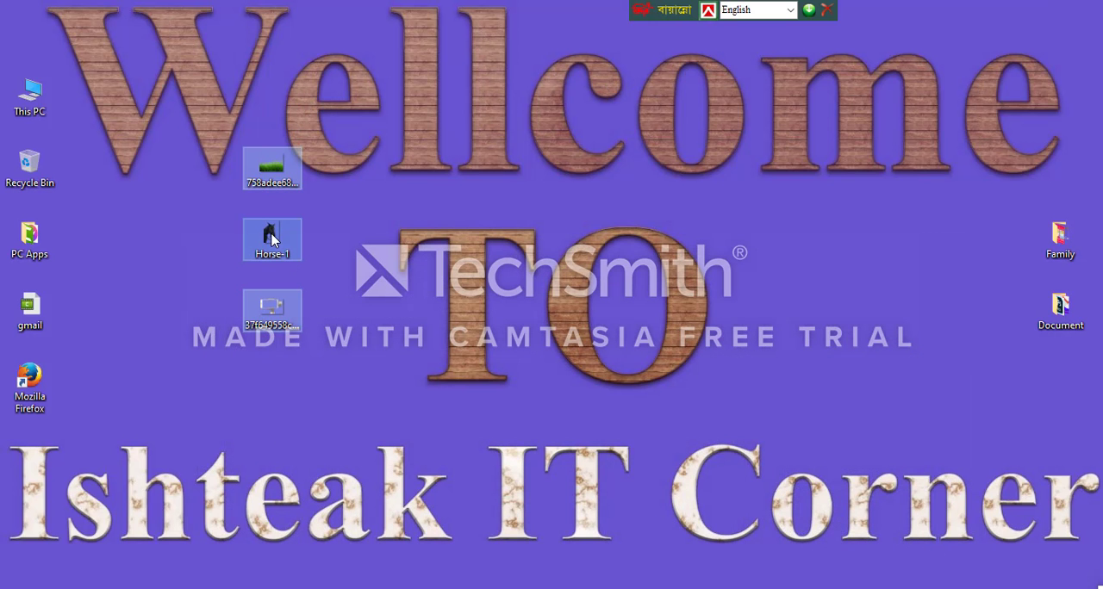
{"action": "left_click_drag", "start_coordinate": [272, 239], "coordinate": [532, 381]}
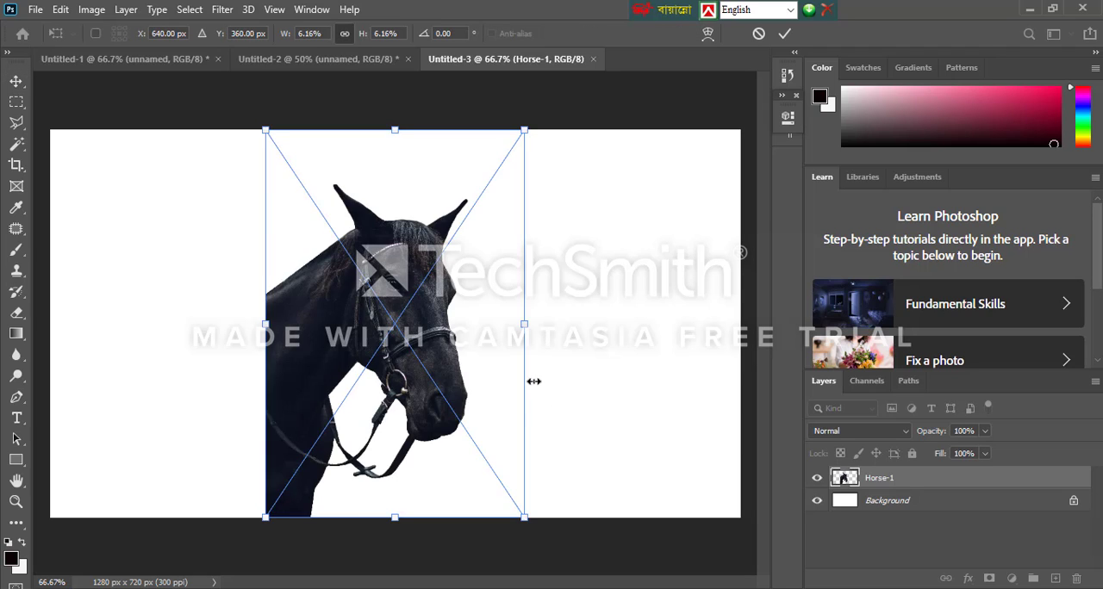
{"action": "key", "text": "Return"}
{"action": "key", "text": "Return"}
{"action": "key", "text": "Return"}
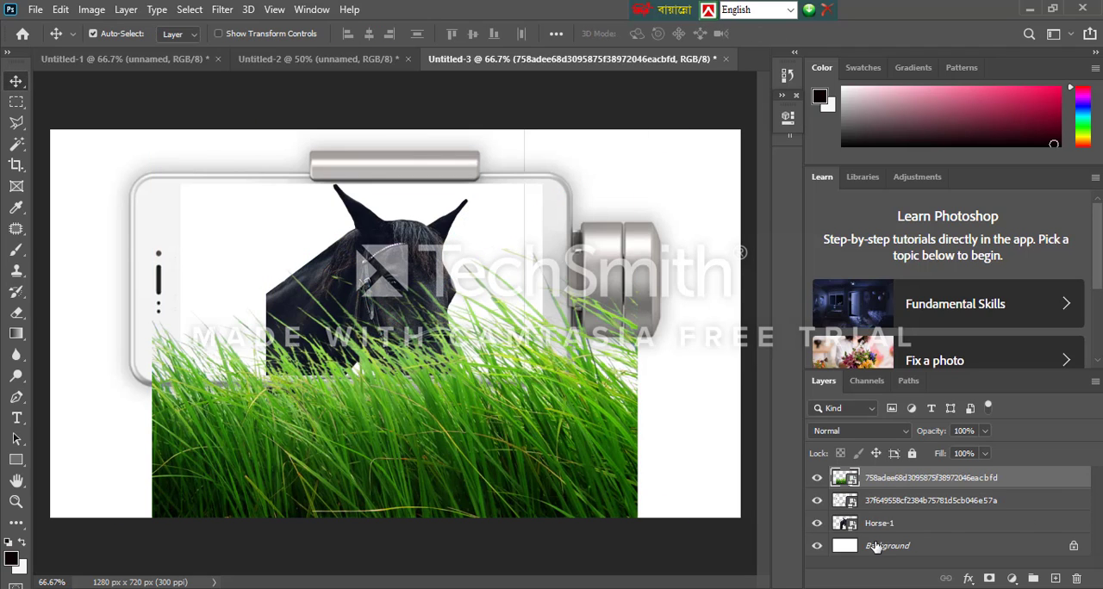
Hide the white Background layer, then move the horse to the canvas's upper-left corner and the grass up over the phone
{"action": "left_click", "coordinate": [817, 545]}
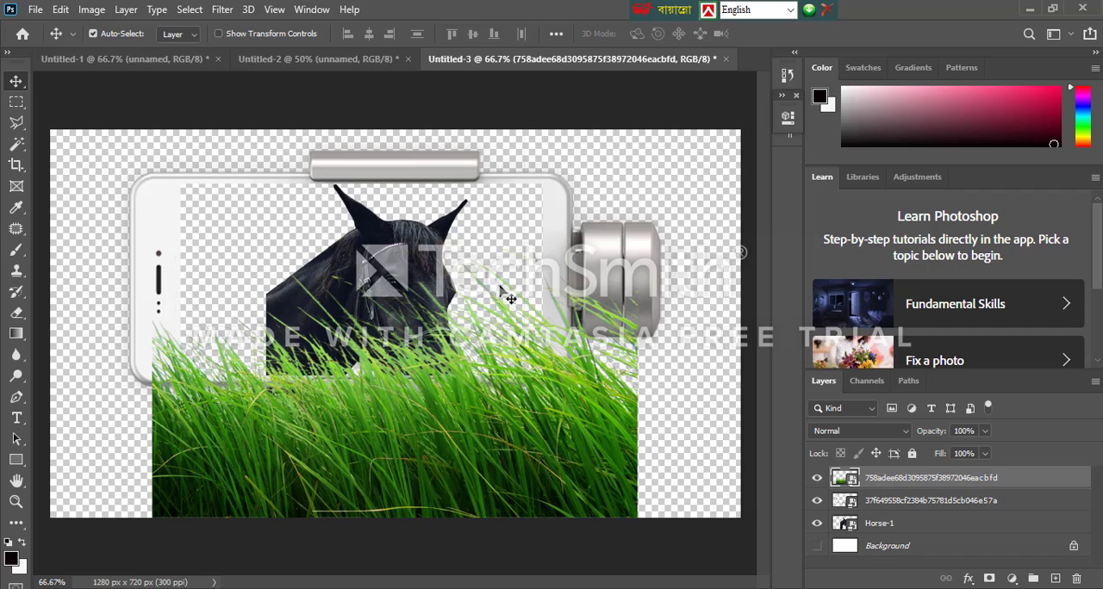
{"action": "left_click_drag", "start_coordinate": [579, 226], "coordinate": [812, 133]}
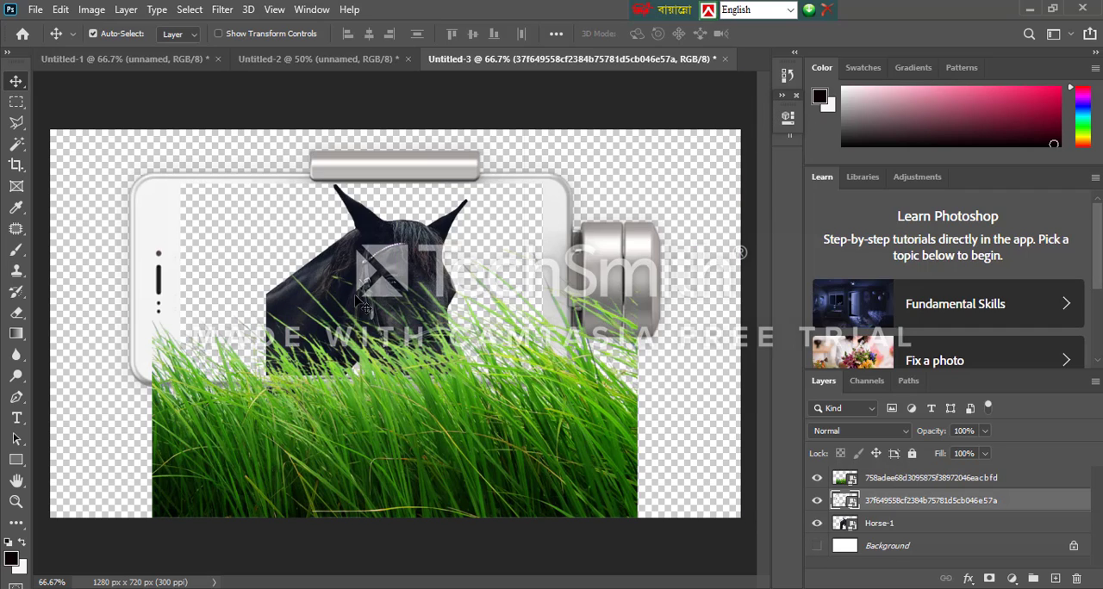
{"action": "left_click_drag", "start_coordinate": [354, 296], "coordinate": [96, 163]}
{"action": "left_click_drag", "start_coordinate": [348, 469], "coordinate": [313, 319]}
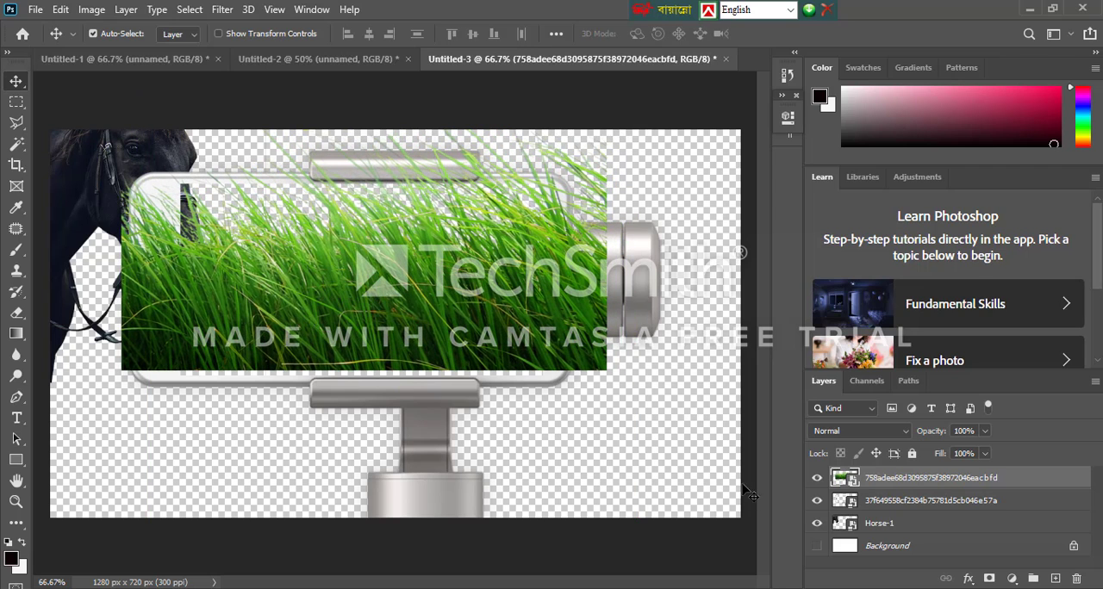
Hide the Horse-1 layer and toggle the phone and grass layers' visibility to check them, leaving both shown
{"action": "left_click", "coordinate": [817, 525]}
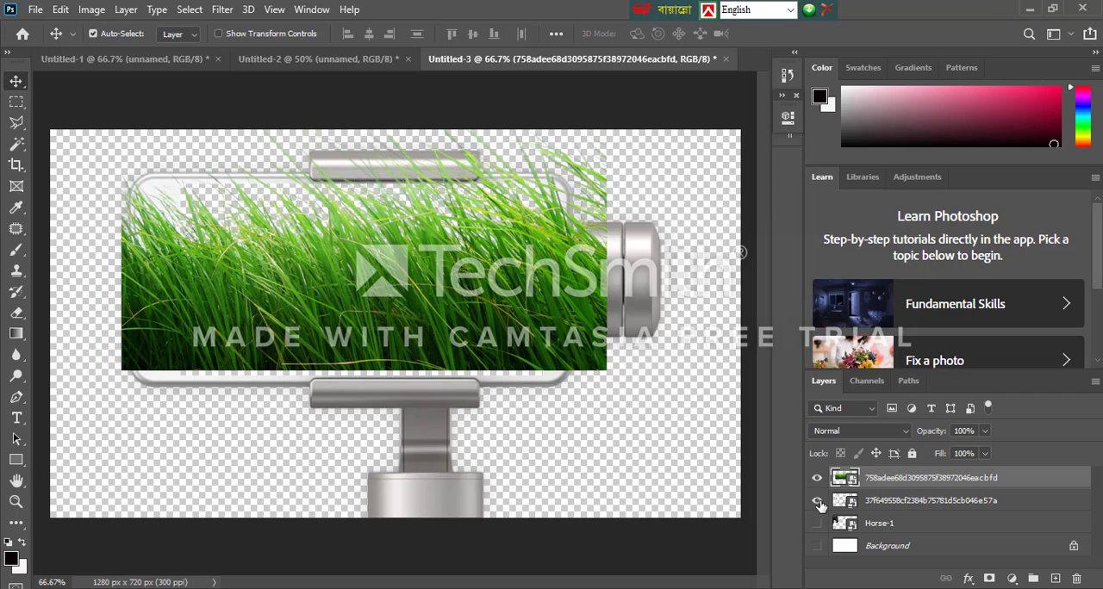
{"action": "left_click", "coordinate": [818, 503]}
{"action": "left_click", "coordinate": [818, 479]}
{"action": "left_click", "coordinate": [818, 479]}
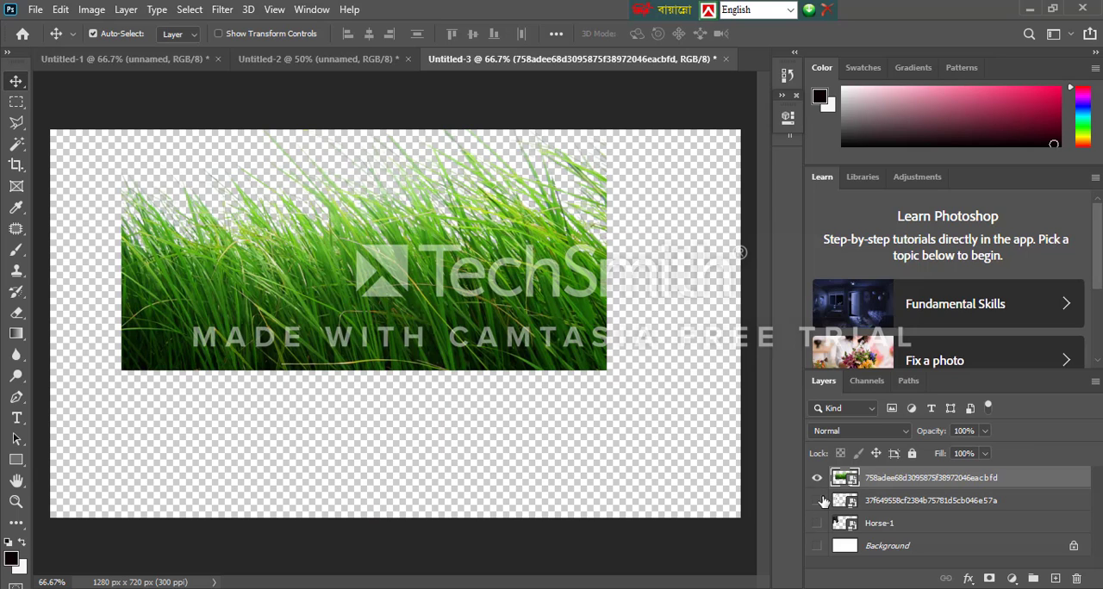
{"action": "left_click", "coordinate": [818, 502]}
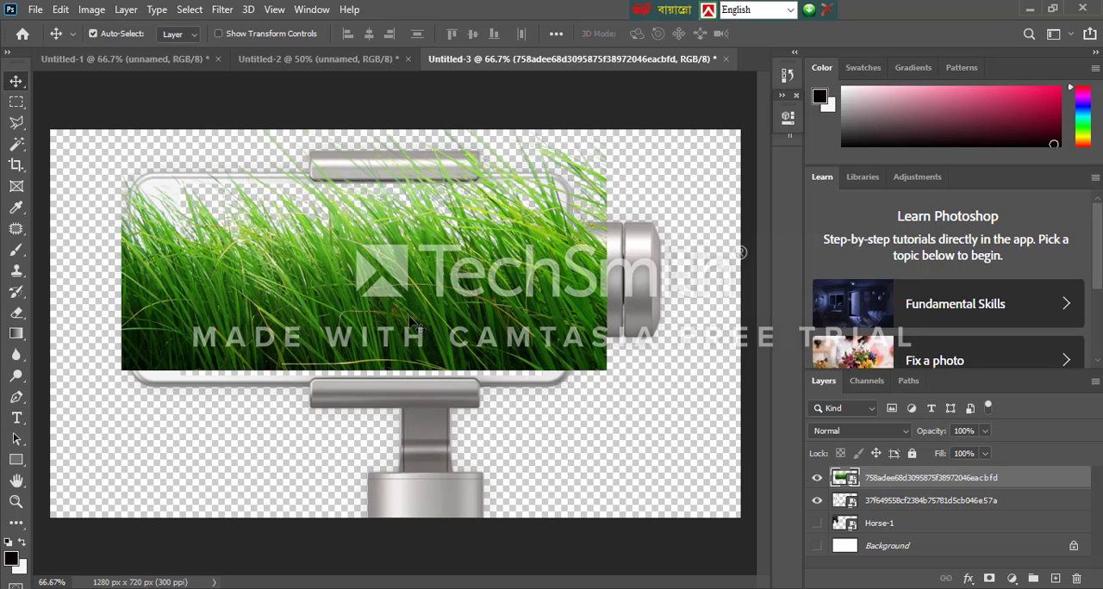
Scale the grass image to 81.58% and position it across the phone body, flush with the phone's side edges
{"action": "key", "text": "ctrl+t"}
{"action": "left_click_drag", "start_coordinate": [609, 377], "coordinate": [548, 354]}
{"action": "left_click_drag", "start_coordinate": [456, 276], "coordinate": [466, 319]}
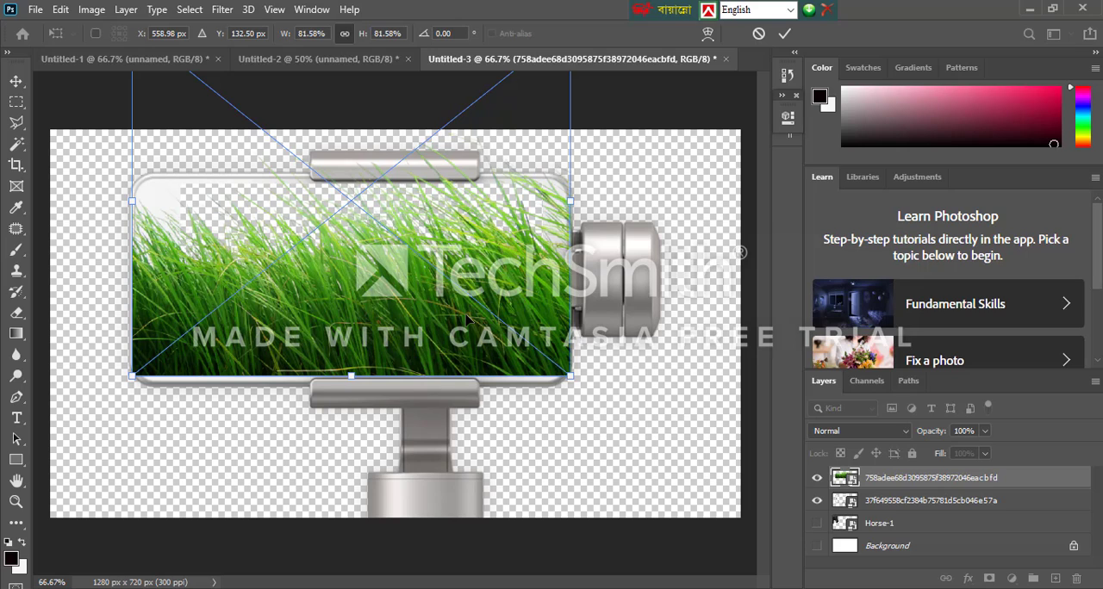
{"action": "key", "text": "Return"}
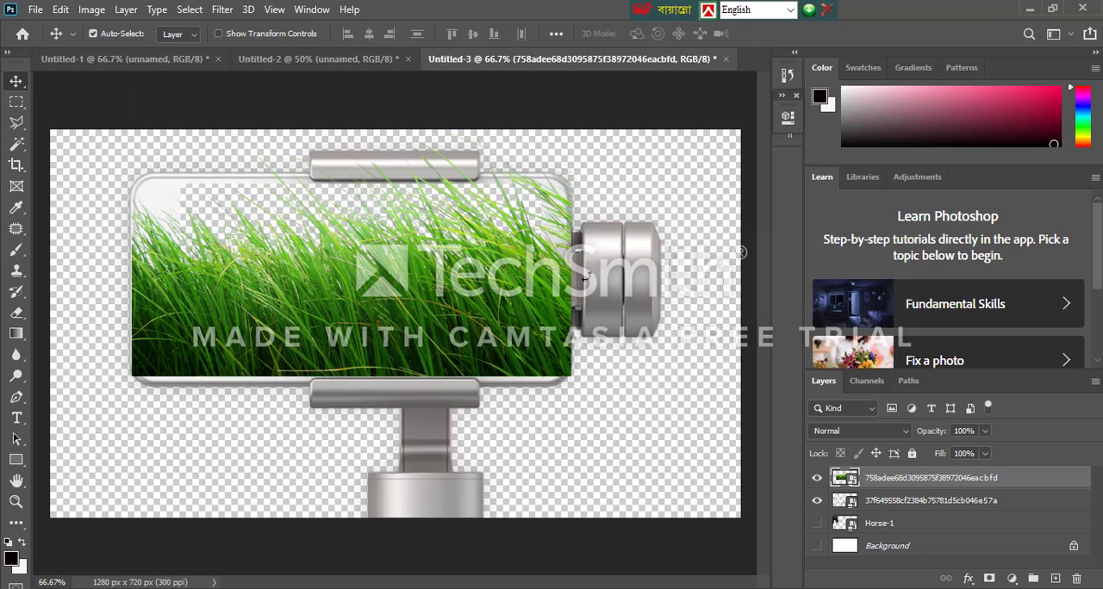
Place the grass layer beneath the phone layer, then shrink and reposition the grass to fit inside the phone screen
{"action": "left_click_drag", "start_coordinate": [879, 476], "coordinate": [896, 508]}
{"action": "mouse_move", "coordinate": [443, 317]}
{"action": "left_mouse_down"}
{"action": "mouse_move", "coordinate": [444, 349]}
{"action": "mouse_move", "coordinate": [448, 331]}
{"action": "left_mouse_up"}
{"action": "key", "text": "ctrl+t"}
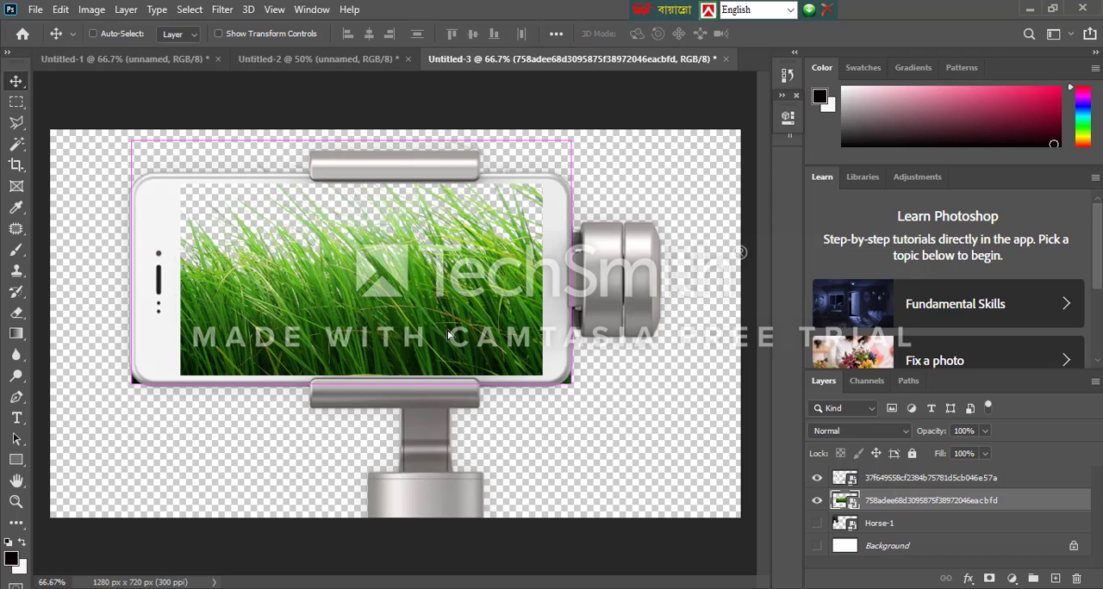
{"action": "left_click_drag", "start_coordinate": [131, 384], "coordinate": [159, 362]}
{"action": "left_click_drag", "start_coordinate": [308, 331], "coordinate": [304, 346]}
{"action": "key", "text": "Return"}
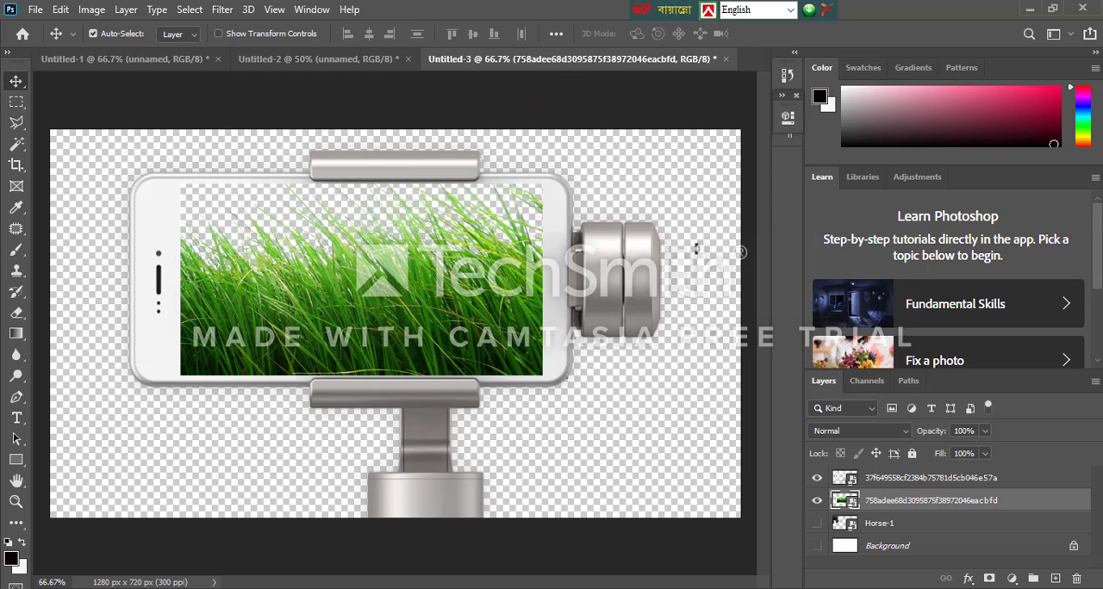
Bring the Horse-1 layer to the top, show it, and scale the horse to 5.43% against the phone screen's left edge
{"action": "left_click_drag", "start_coordinate": [912, 518], "coordinate": [891, 478]}
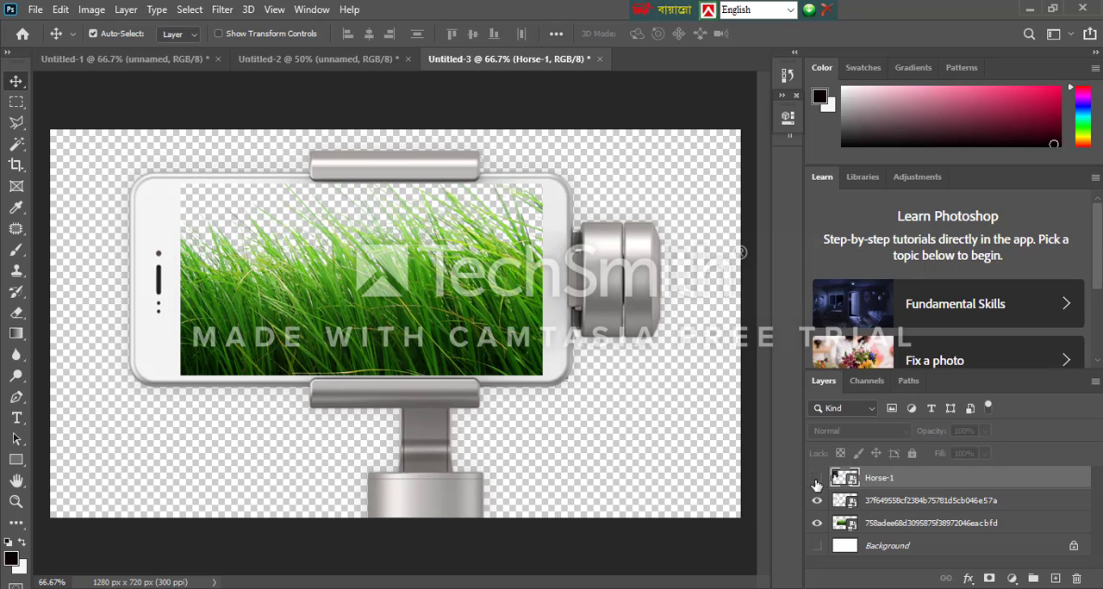
{"action": "left_click", "coordinate": [816, 479]}
{"action": "left_click_drag", "start_coordinate": [81, 193], "coordinate": [289, 260]}
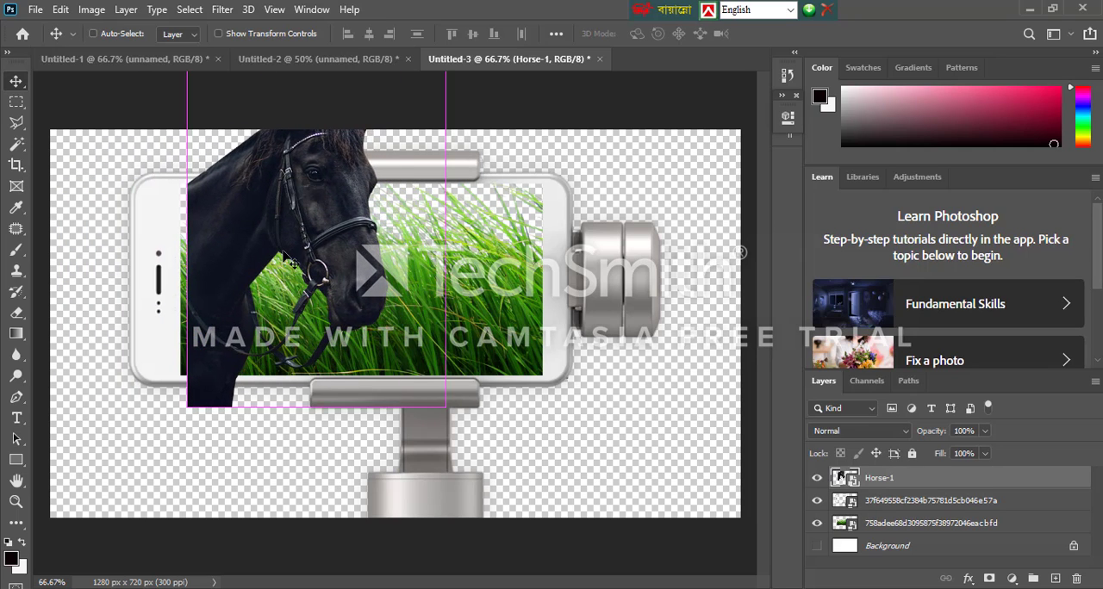
{"action": "key", "text": "ctrl+t"}
{"action": "left_click_drag", "start_coordinate": [443, 409], "coordinate": [413, 361]}
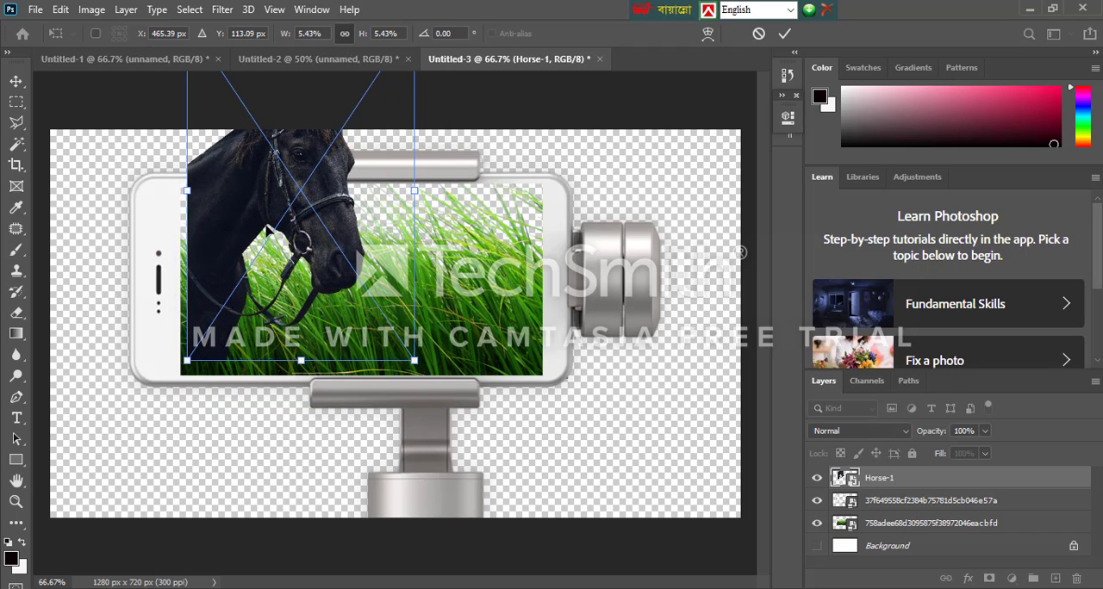
{"action": "left_click_drag", "start_coordinate": [268, 232], "coordinate": [259, 256]}
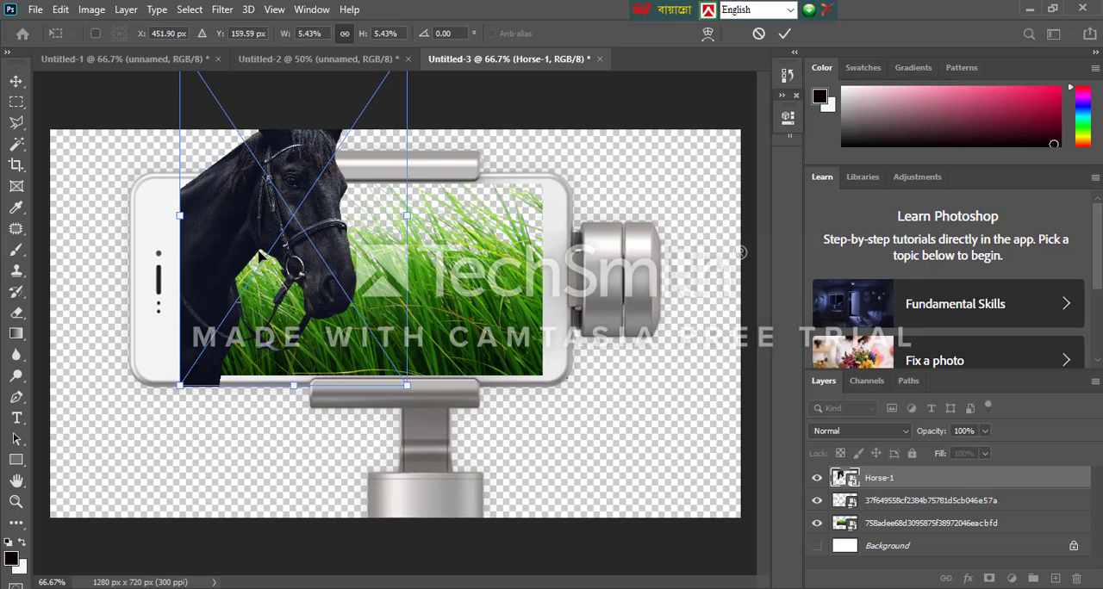
{"action": "key", "text": "Return"}
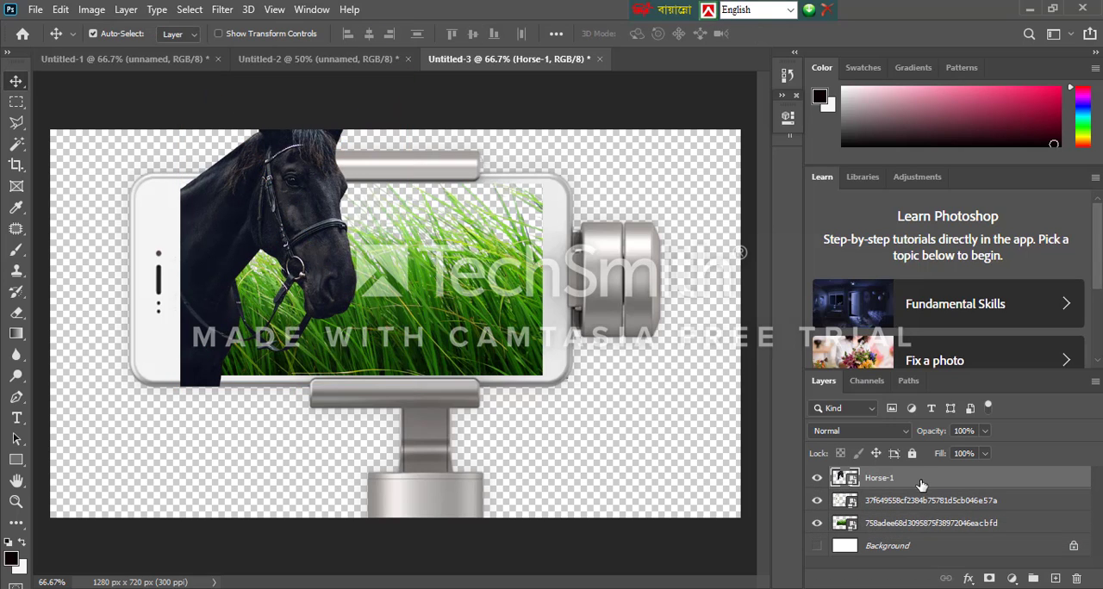
Scale the horse to 5.06% and nudge it up so its base sits on the phone screen's bottom edge
{"action": "mouse_move", "coordinate": [921, 486]}
{"action": "left_mouse_down"}
{"action": "mouse_move", "coordinate": [925, 532]}
{"action": "mouse_move", "coordinate": [918, 500]}
{"action": "left_mouse_up"}
{"action": "left_click_drag", "start_coordinate": [918, 505], "coordinate": [899, 476]}
{"action": "key", "text": "ctrl"}
{"action": "key", "text": "ctrl+t"}
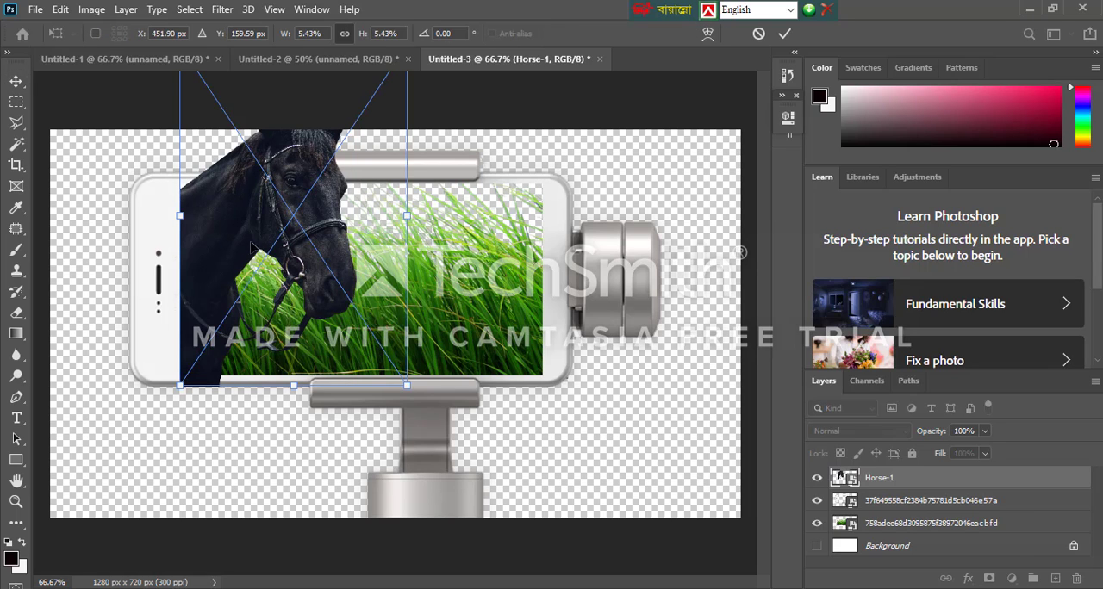
{"action": "left_click_drag", "start_coordinate": [406, 387], "coordinate": [380, 348]}
{"action": "left_click_drag", "start_coordinate": [237, 262], "coordinate": [237, 277]}
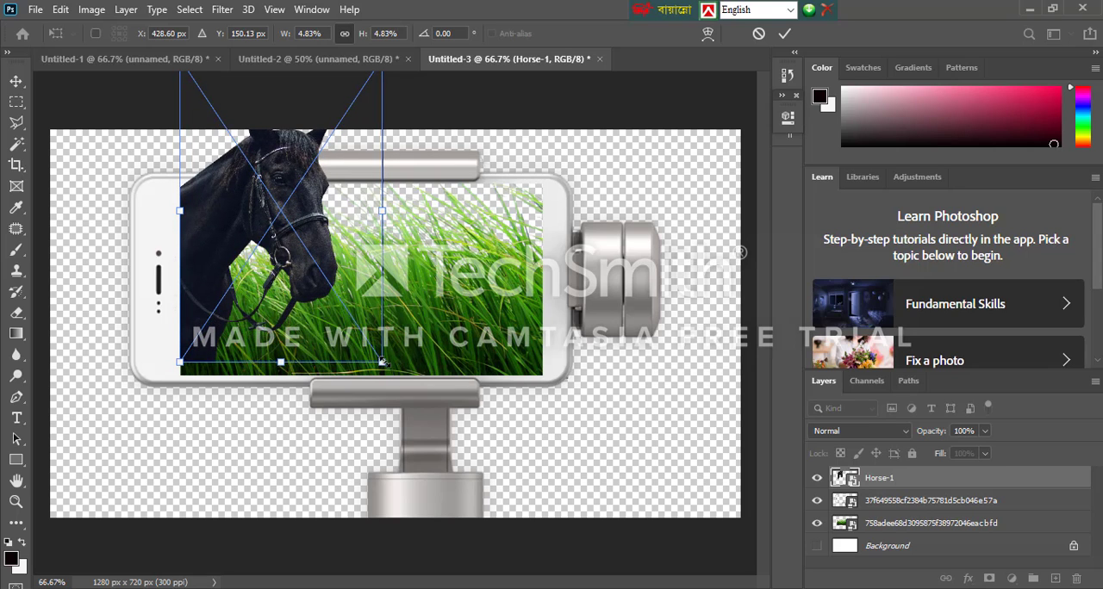
{"action": "left_click_drag", "start_coordinate": [382, 362], "coordinate": [395, 376]}
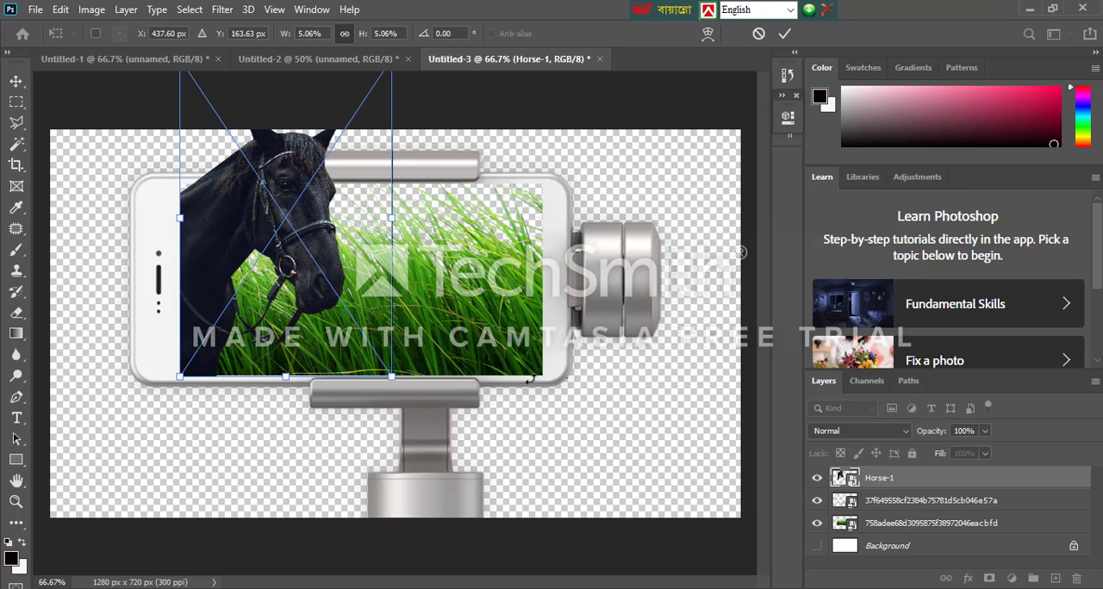
{"action": "key", "text": "Up"}
{"action": "key", "text": "Up"}
{"action": "key", "text": "Up"}
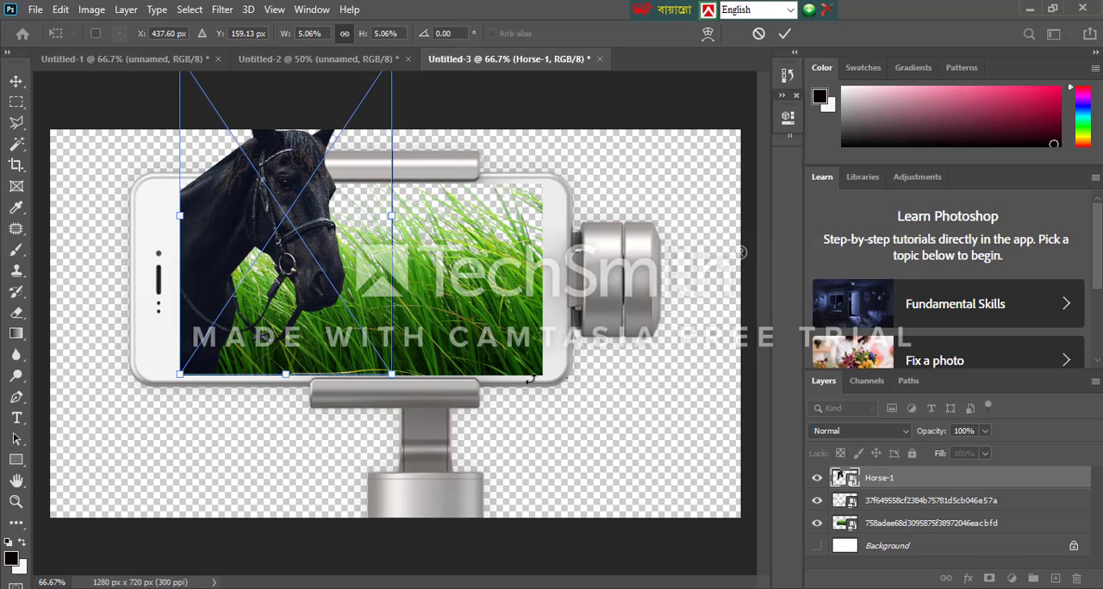
{"action": "key", "text": "Return"}
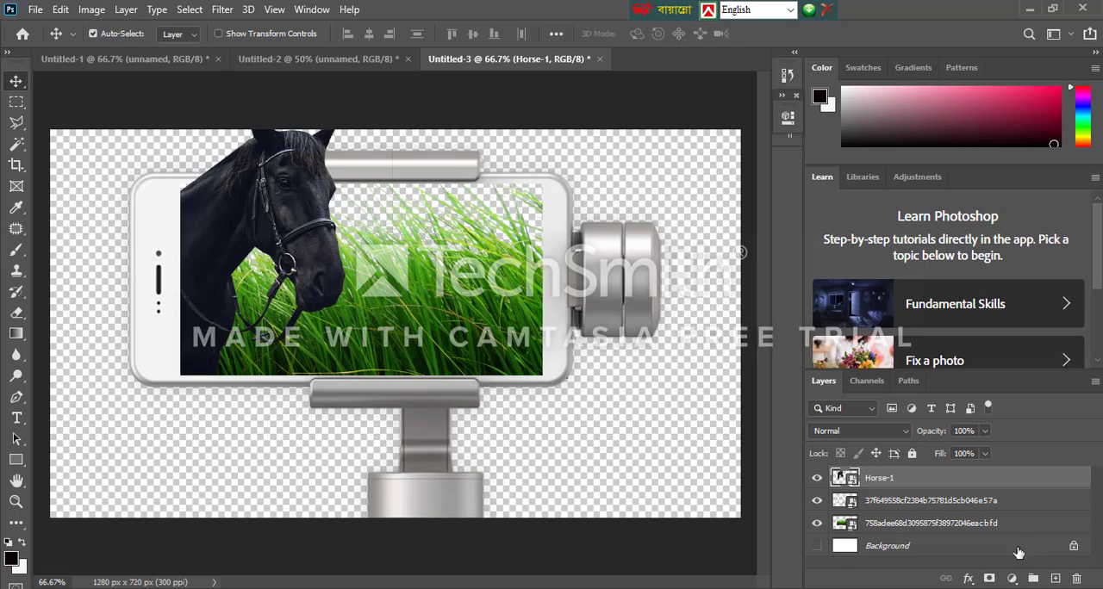
Show the white Background layer, then scale the horse, phone and grass layers together to 85.10%, centred along the canvas's bottom edge
{"action": "left_click", "coordinate": [816, 545]}
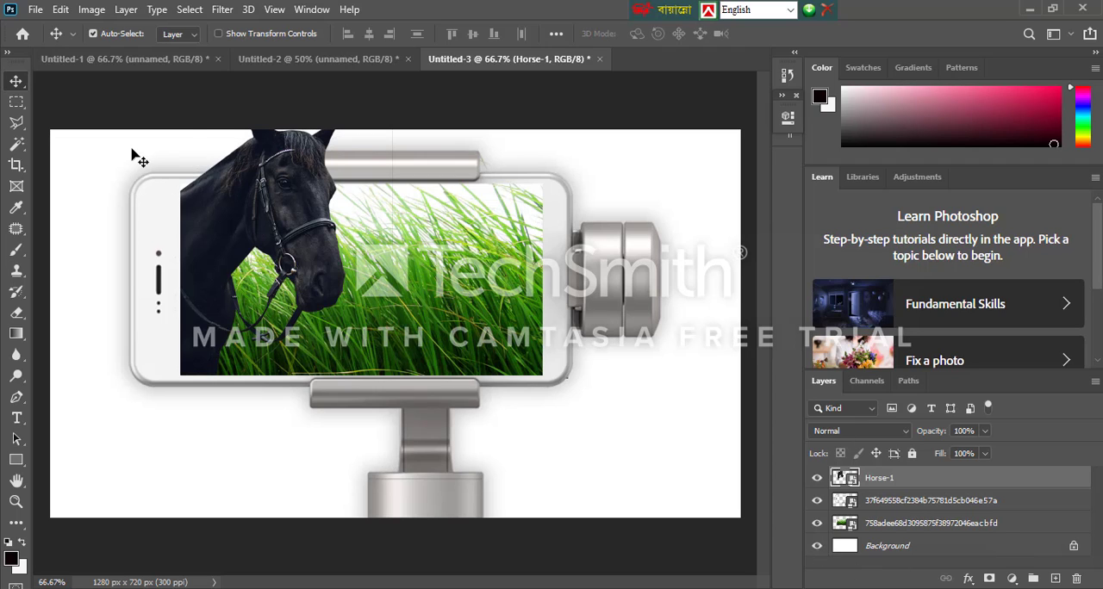
{"action": "left_click_drag", "start_coordinate": [136, 153], "coordinate": [389, 501]}
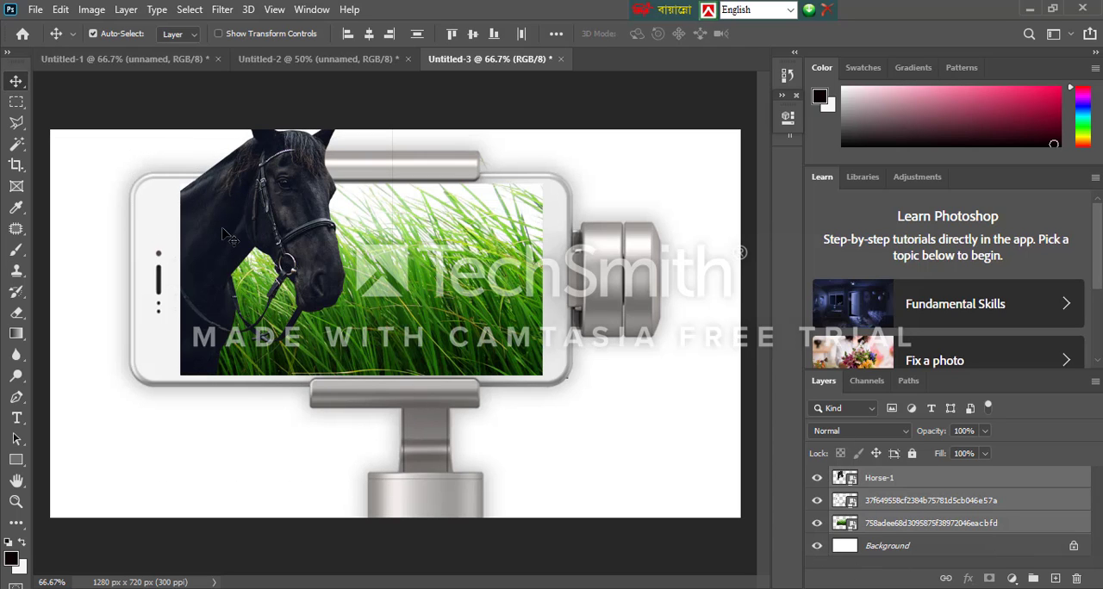
{"action": "key", "text": "ctrl+t"}
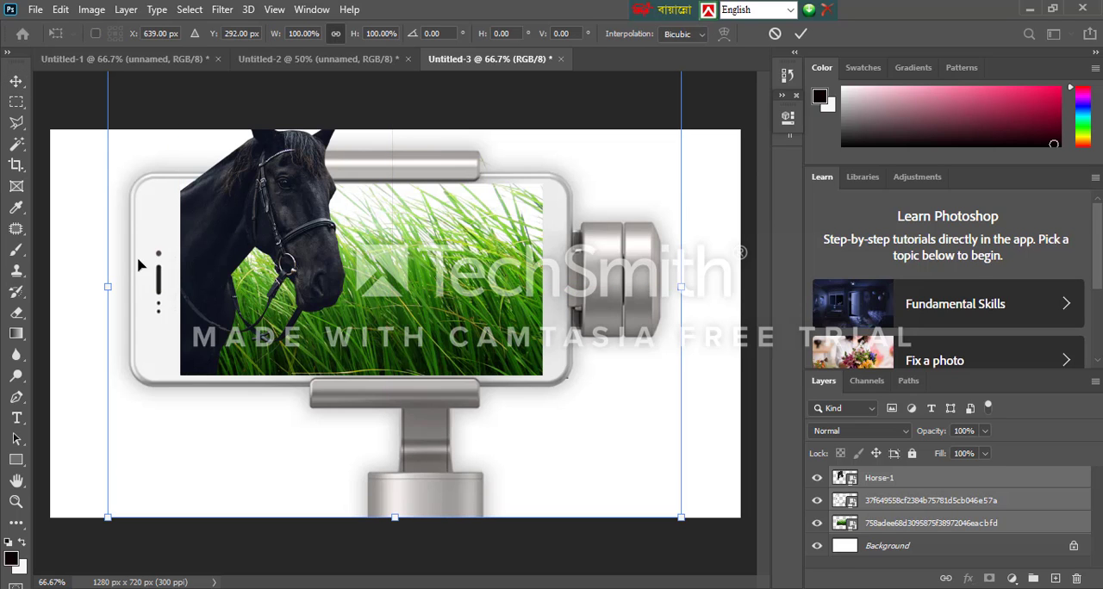
{"action": "left_click_drag", "start_coordinate": [681, 517], "coordinate": [560, 422]}
{"action": "left_click_drag", "start_coordinate": [350, 396], "coordinate": [387, 496]}
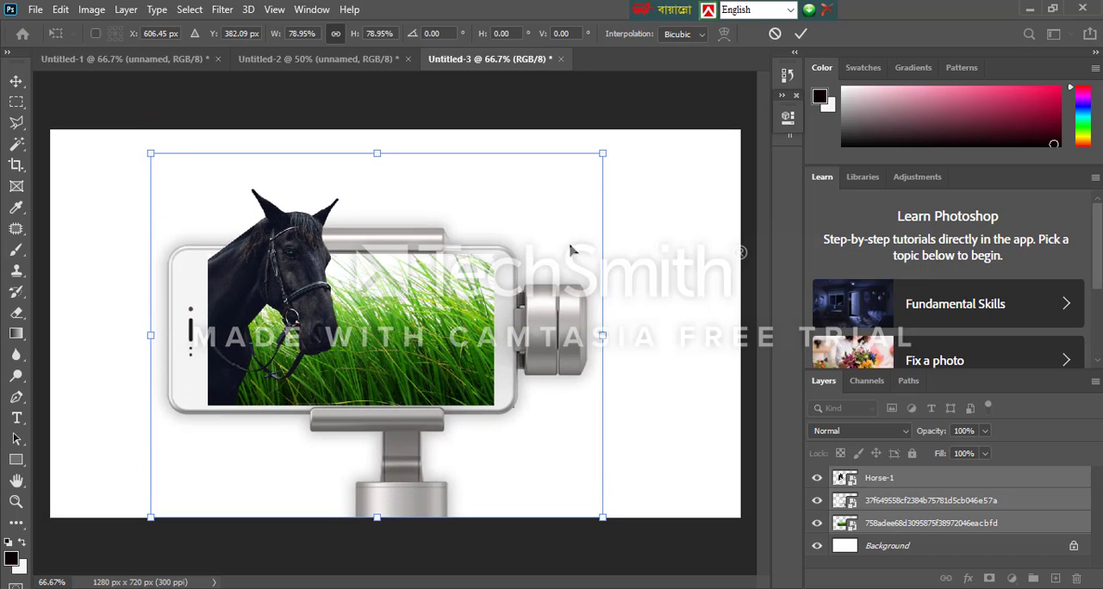
{"action": "left_click_drag", "start_coordinate": [604, 152], "coordinate": [629, 112]}
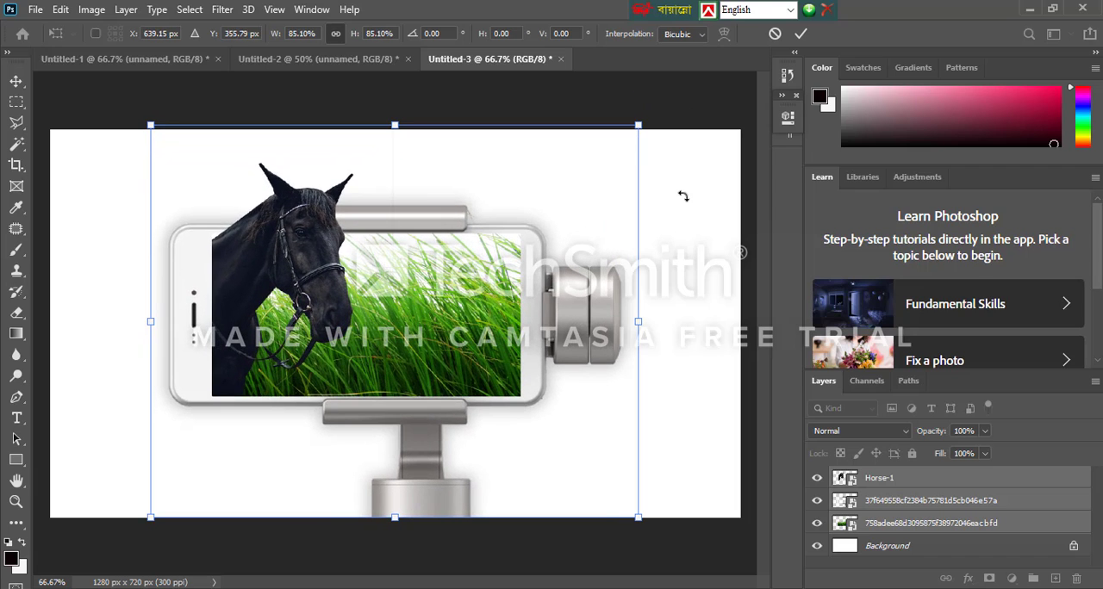
{"action": "key", "text": "Return"}
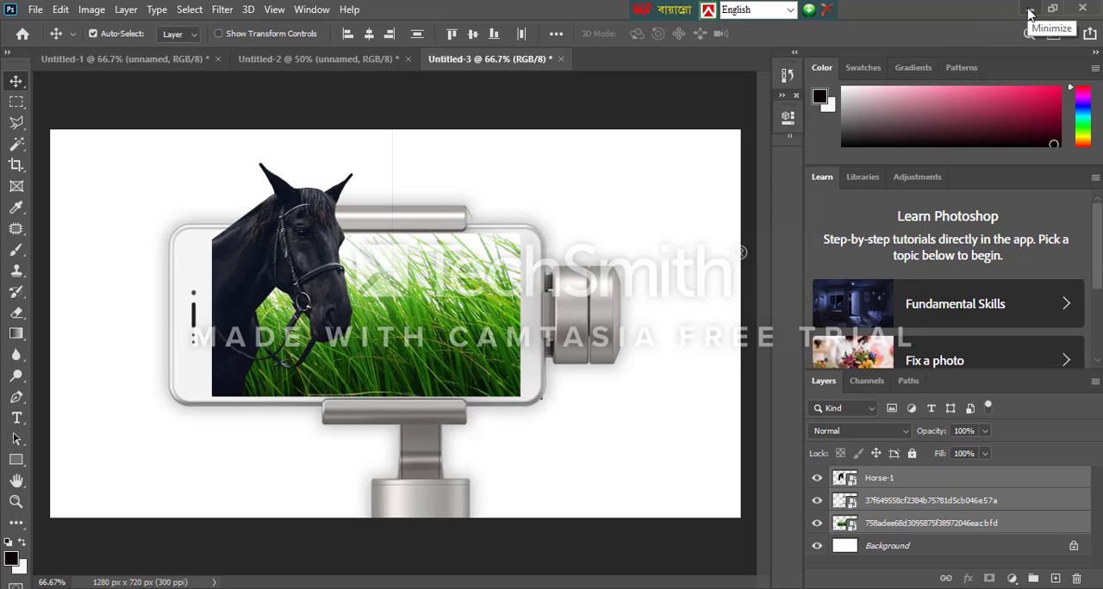
Review the finished Messi, couple-on-boat and horse composites by switching between the three open documents
{"action": "left_click", "coordinate": [143, 60]}
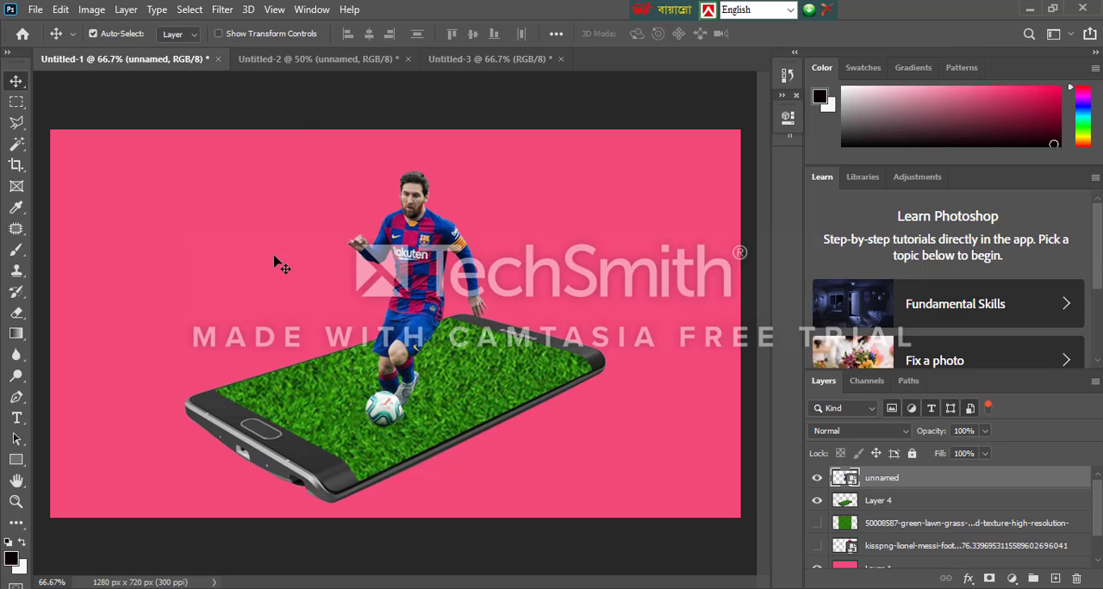
{"action": "left_click", "coordinate": [270, 60]}
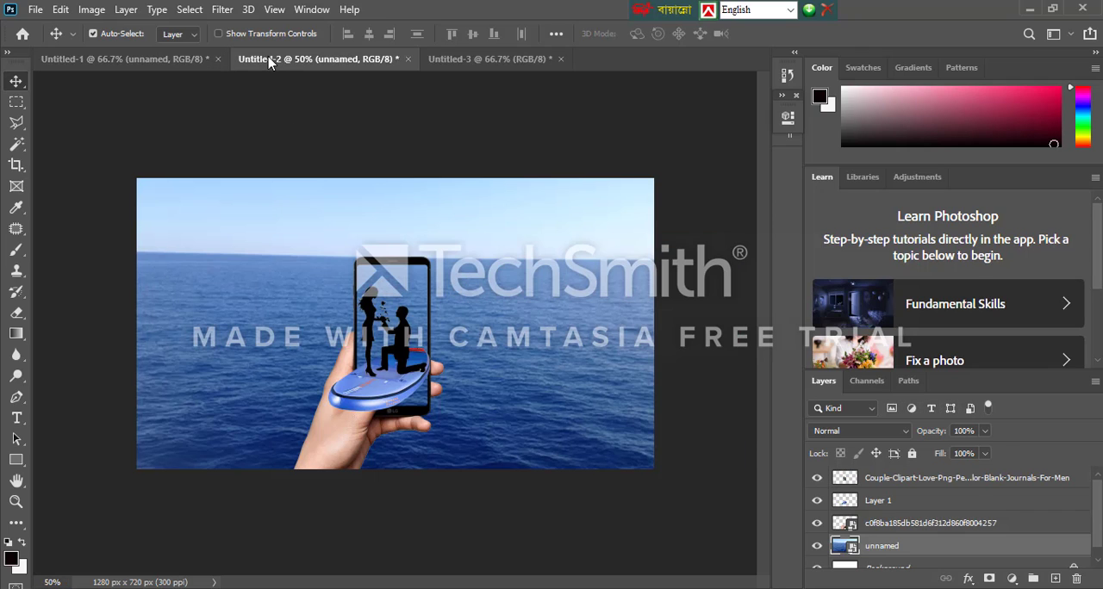
{"action": "left_click", "coordinate": [480, 60]}
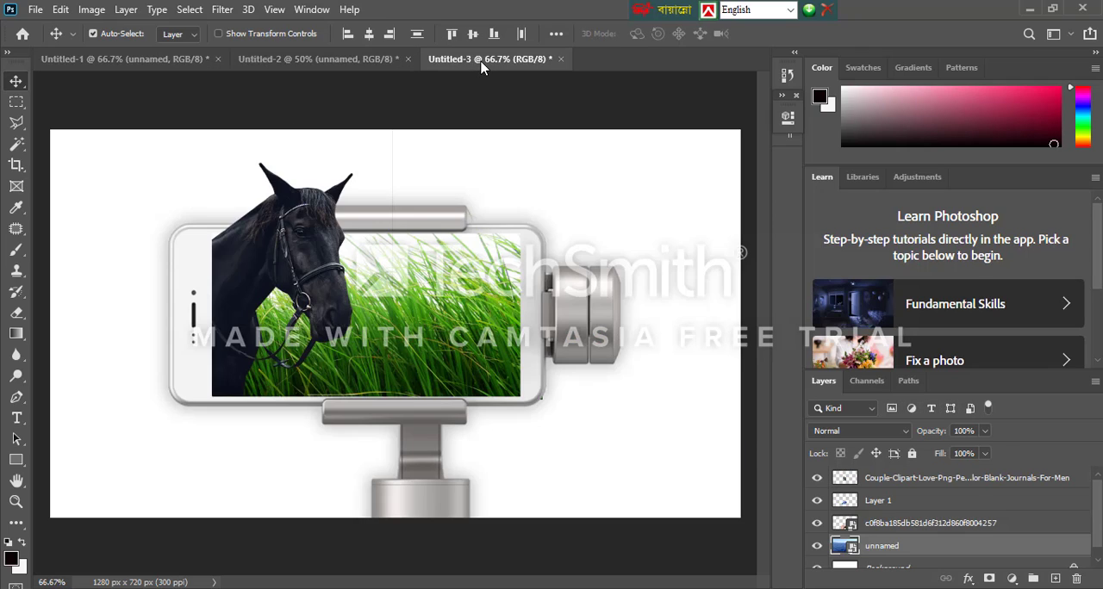
{"action": "left_click", "coordinate": [343, 60]}
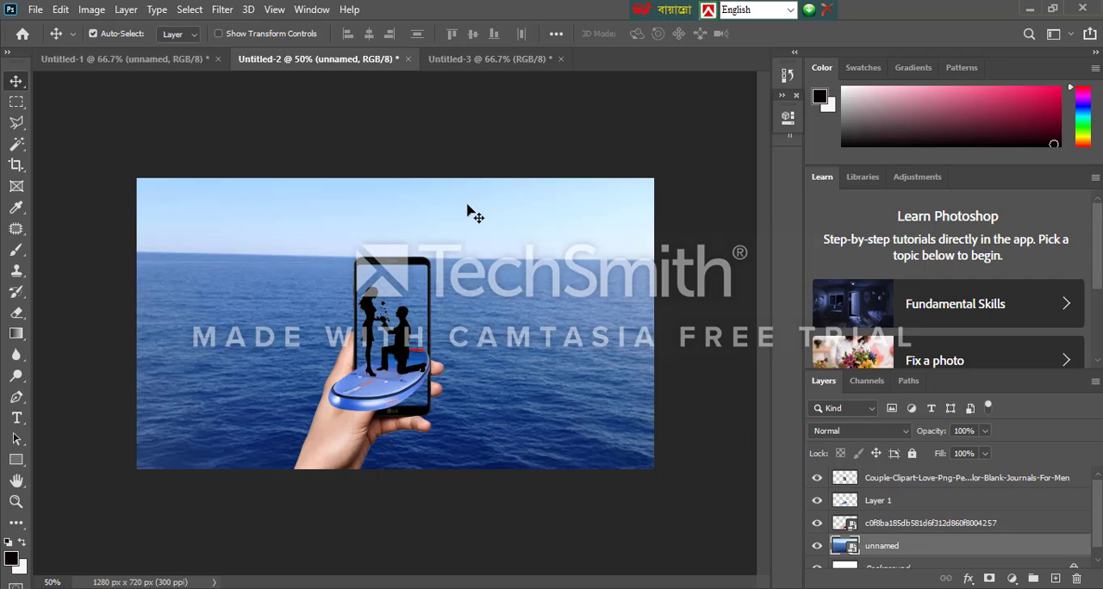